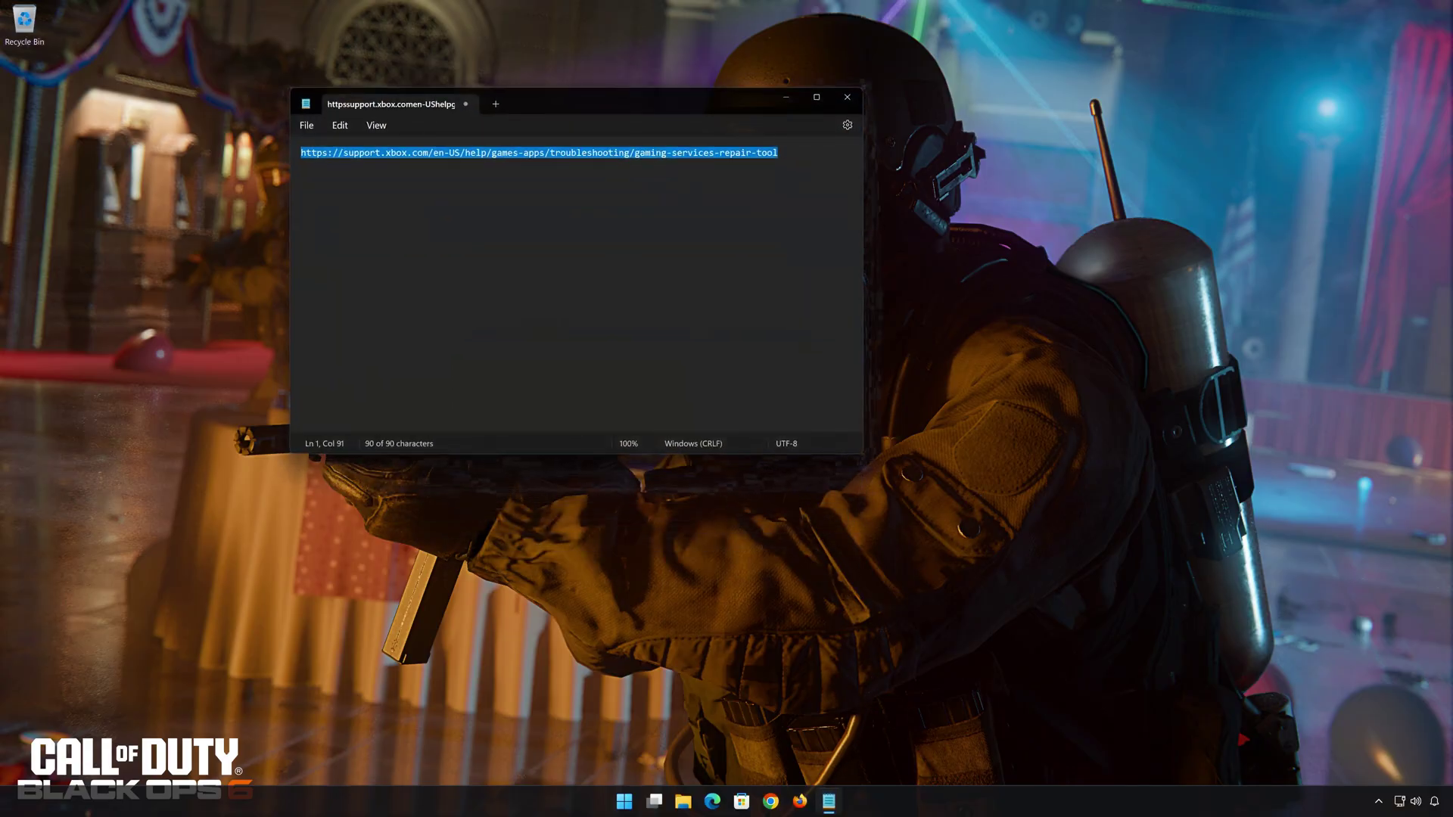
# Copy the Gaming Services Repair Tool support URL from Notepad, then minimize Notepad.
pyautogui.rightClick(649, 154)
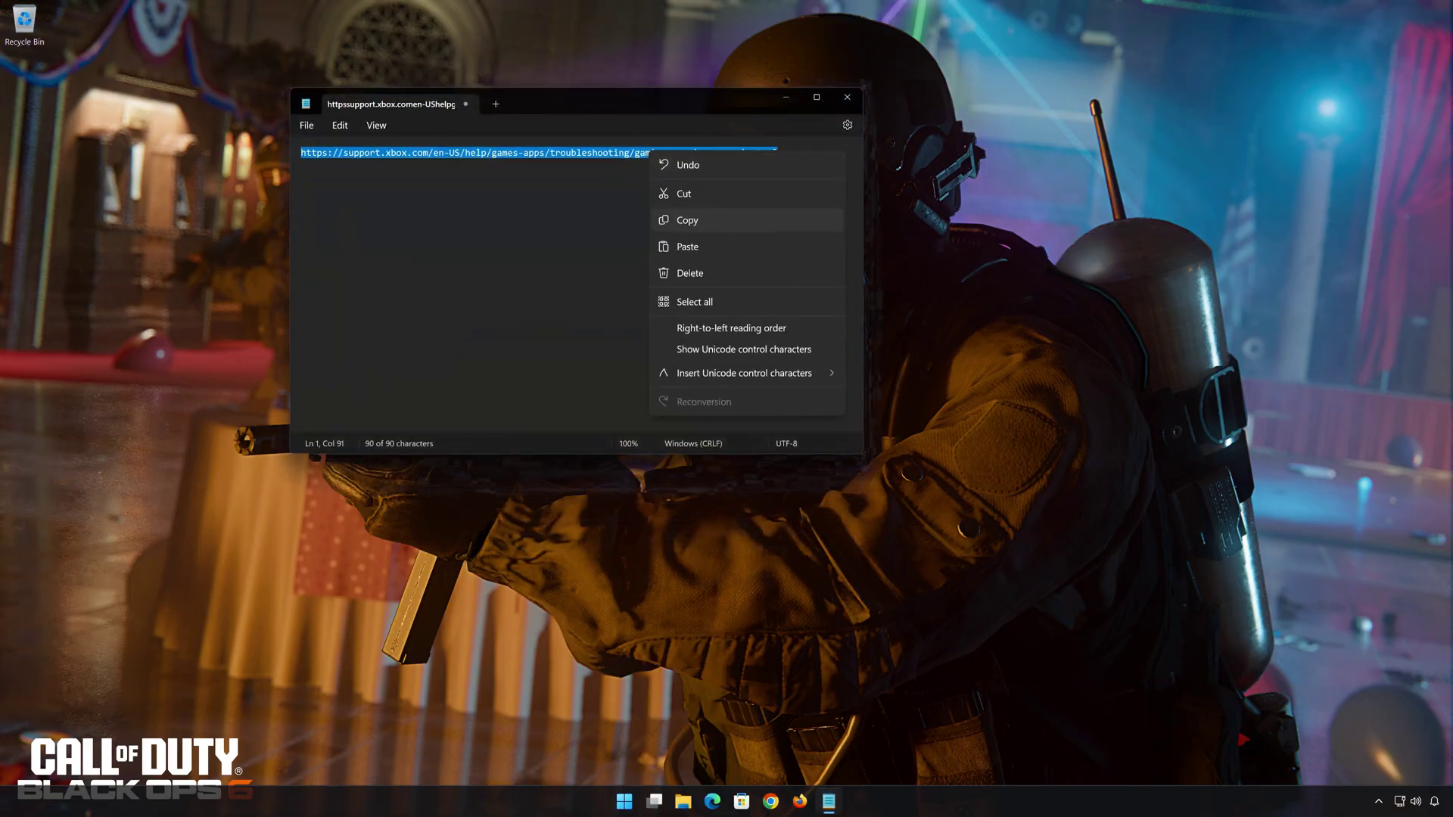
pyautogui.click(687, 220)
pyautogui.click(786, 97)
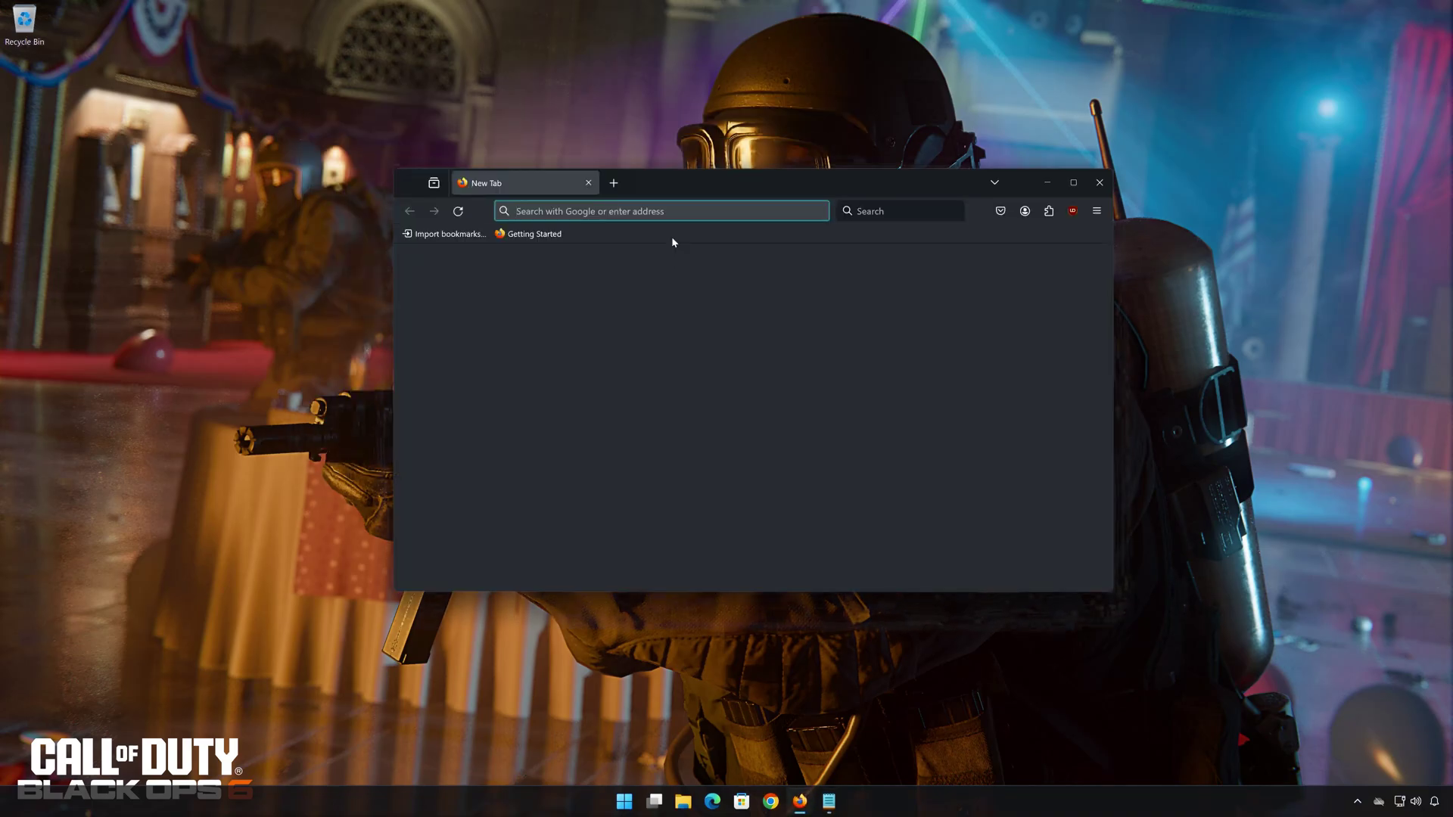
# Paste the copied URL into Firefox's address bar and load the Xbox support page.
pyautogui.rightClick(681, 212)
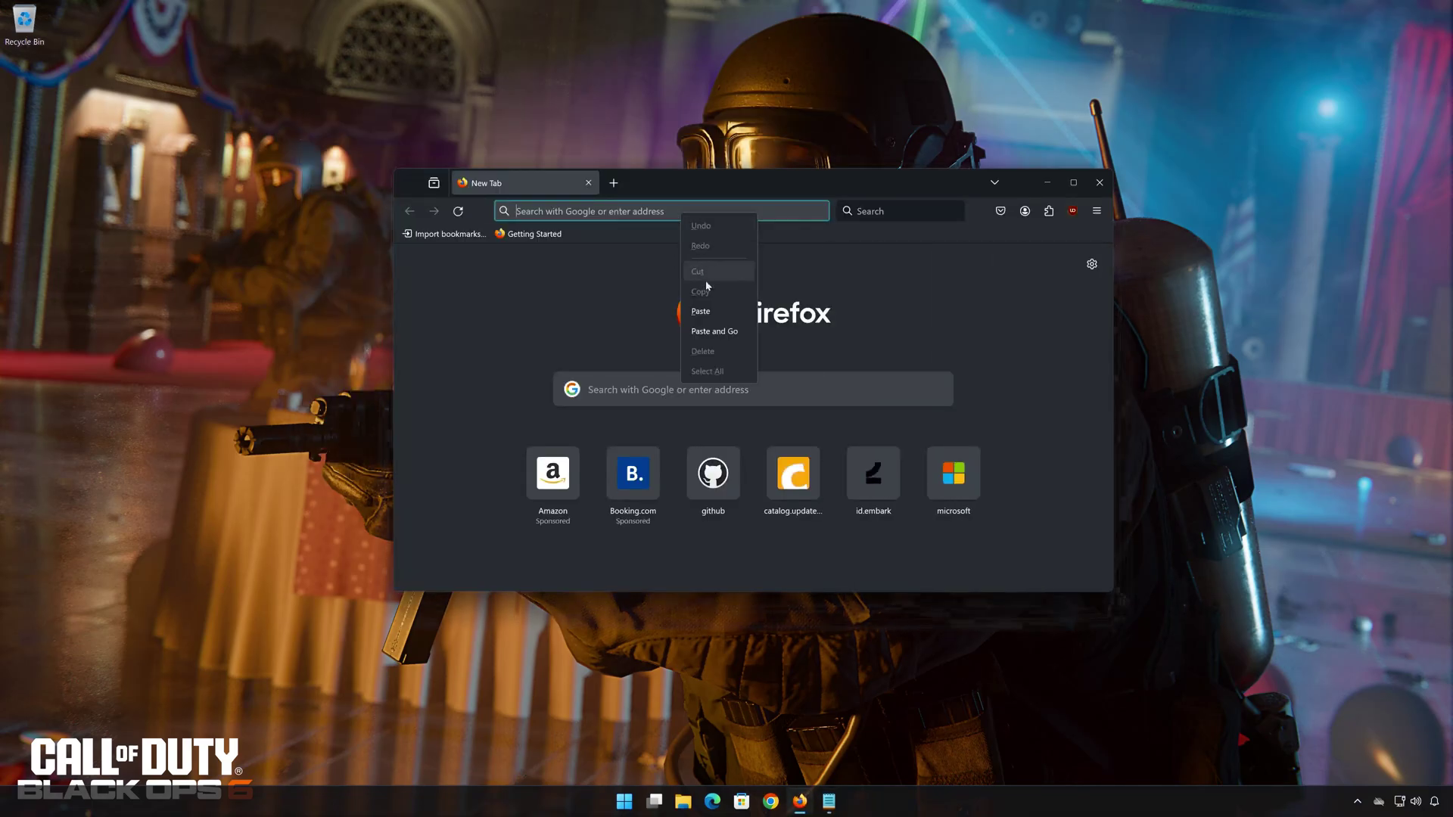
pyautogui.click(711, 310)
pyautogui.press('Return')
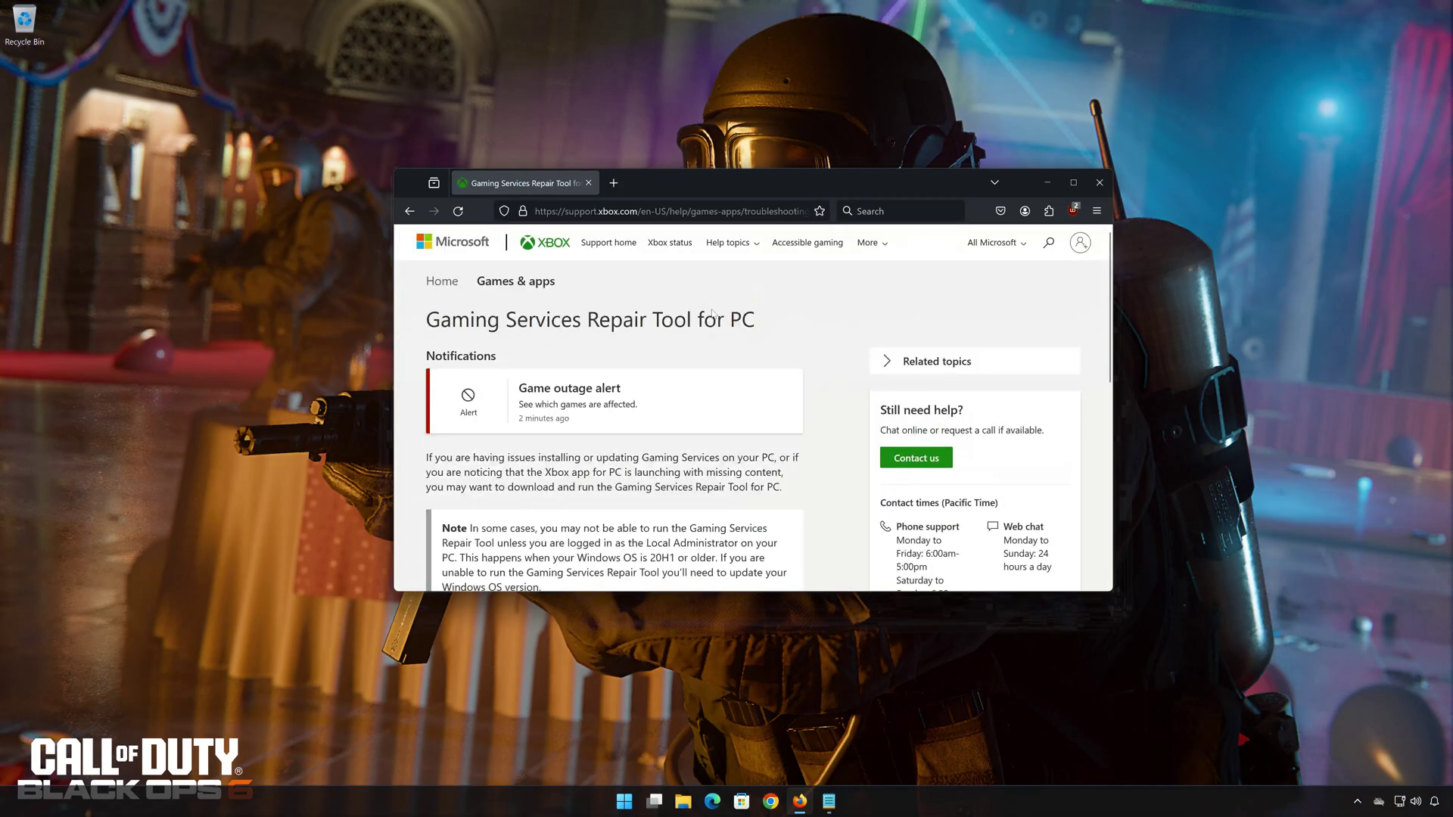
# Expand Downloadable version, download GamingRepairTool.exe, and close Firefox.
pyautogui.scroll(-2, 704, 384)
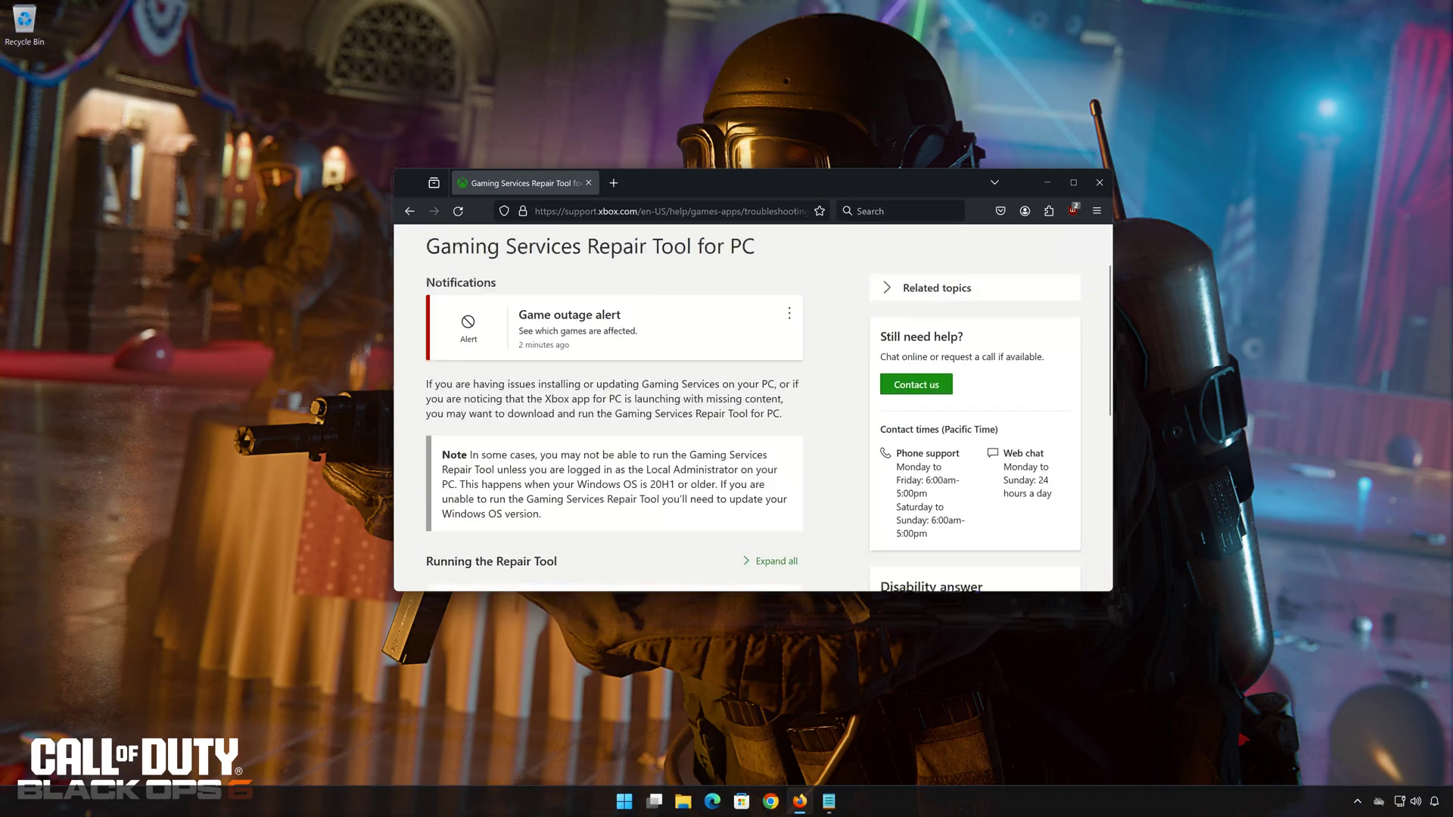
pyautogui.scroll(-2, 698, 396)
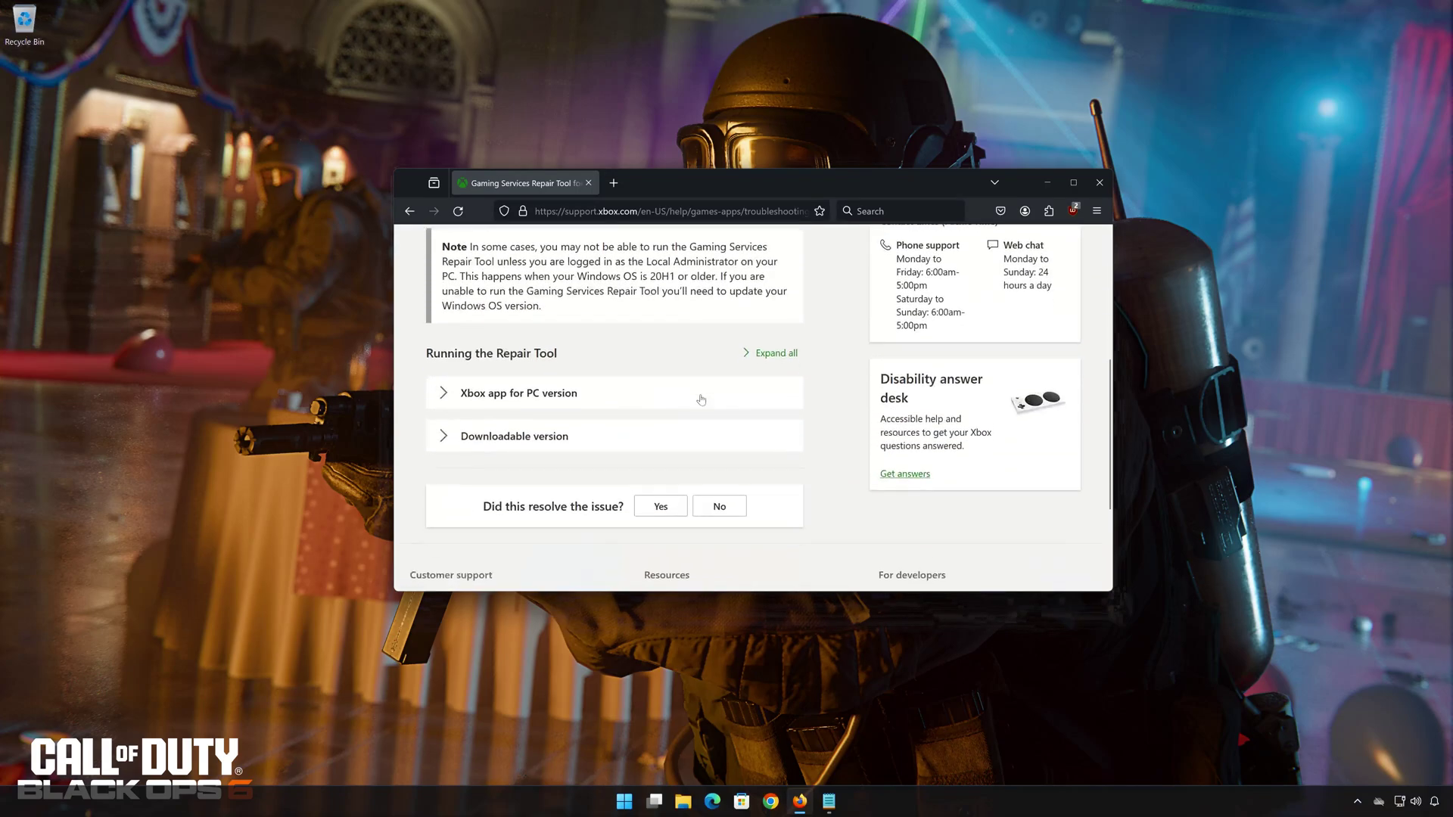
pyautogui.click(466, 439)
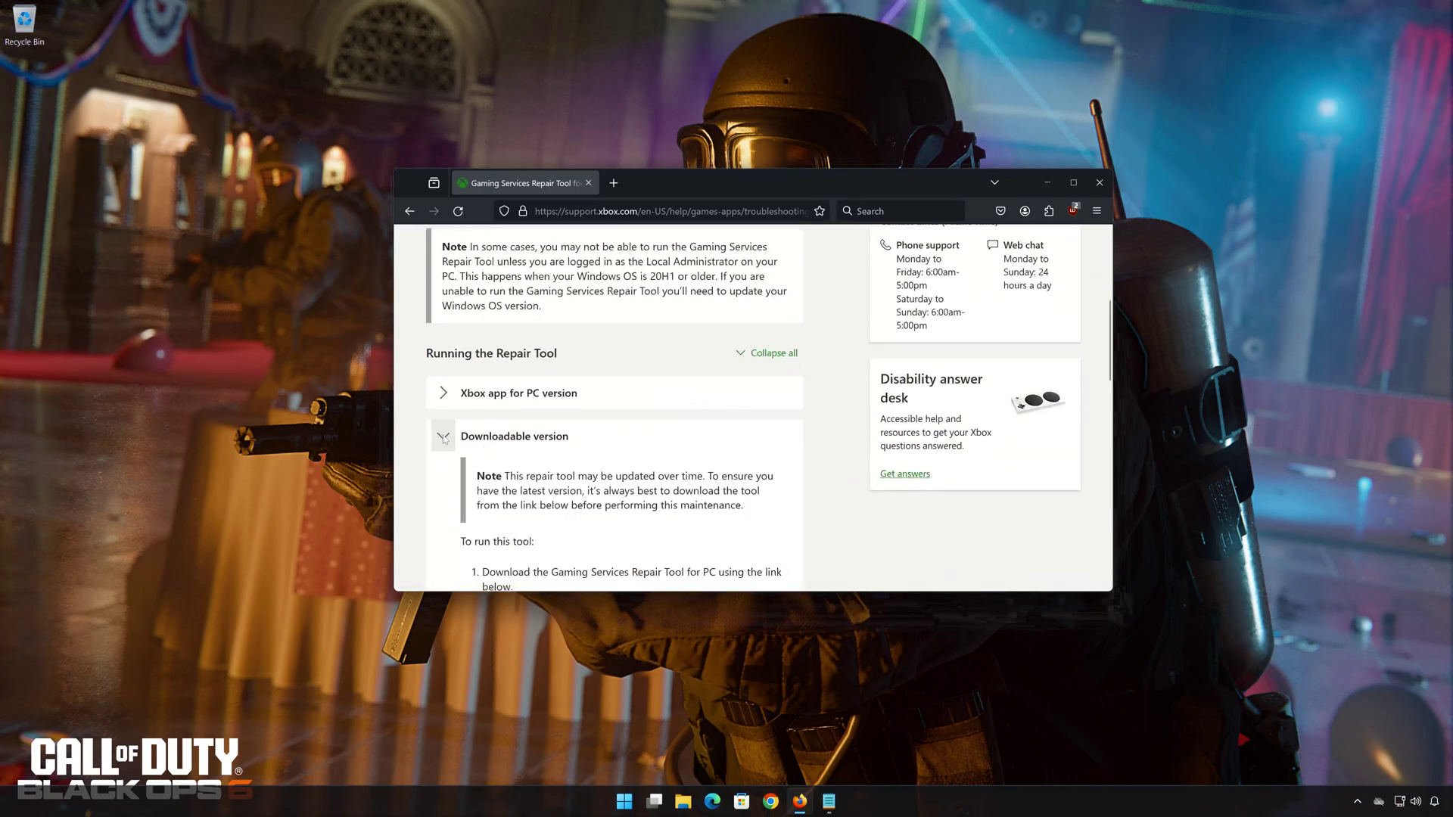
pyautogui.scroll(-8, 625, 447)
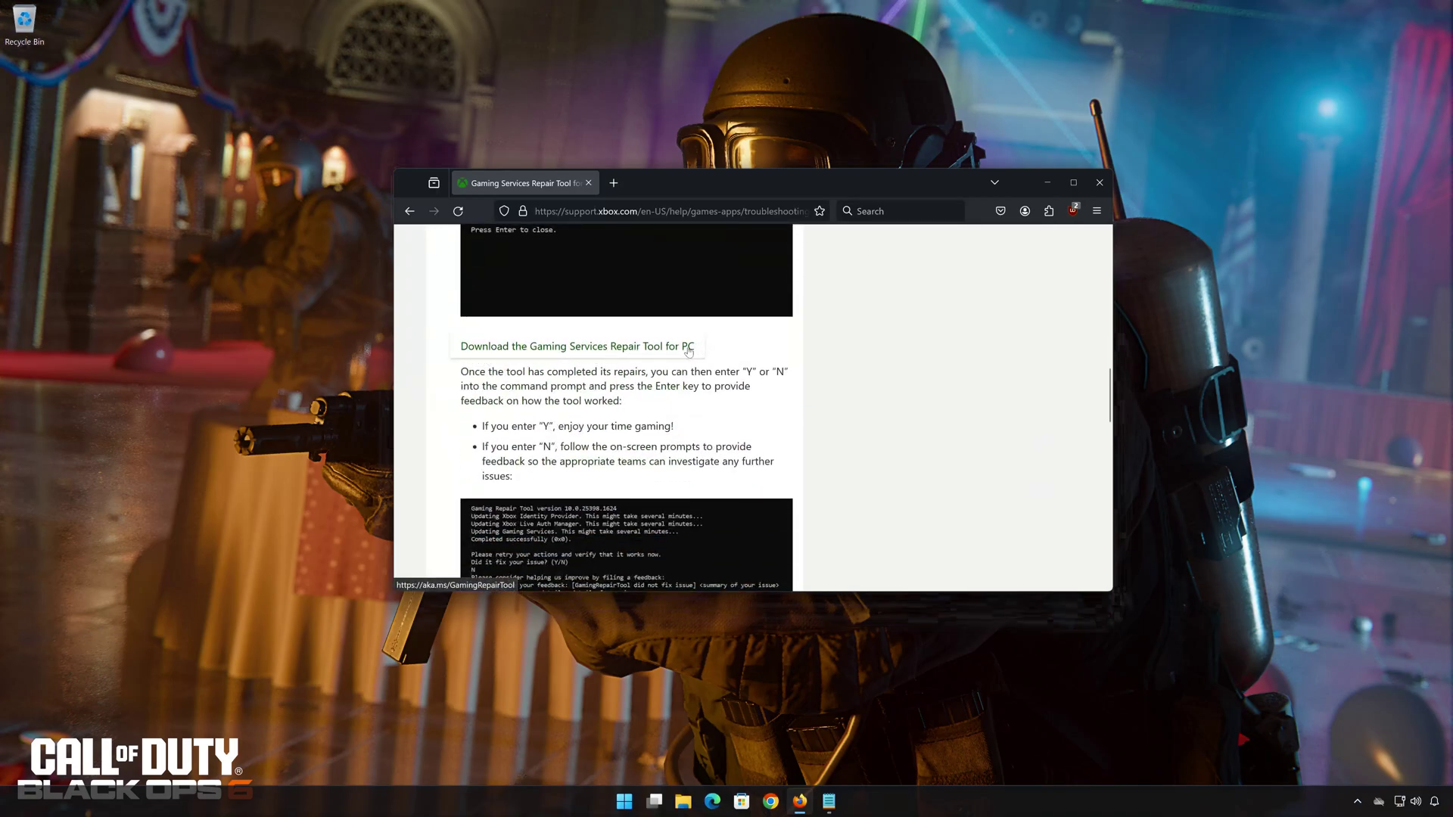
pyautogui.click(601, 348)
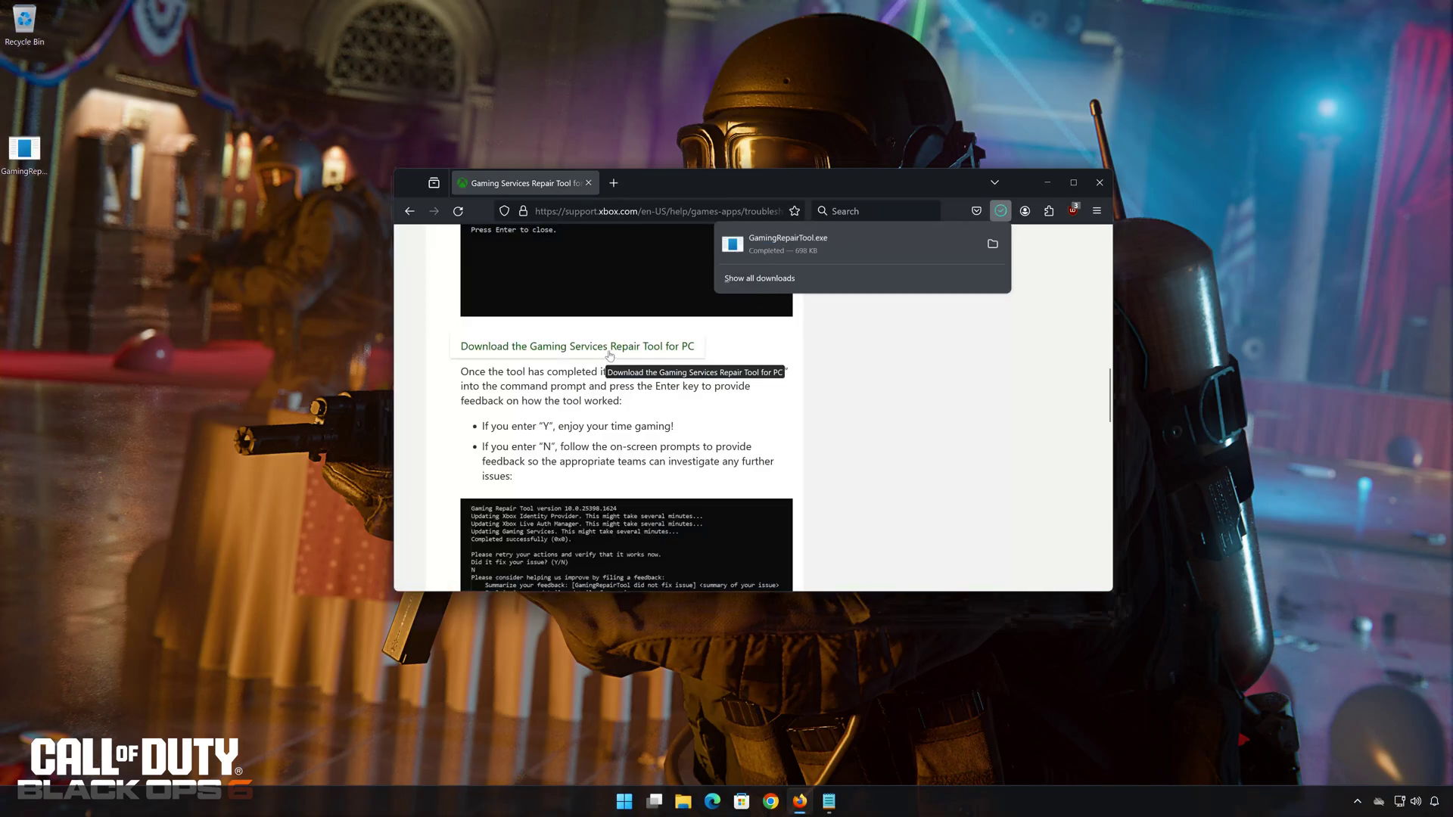
pyautogui.press('Escape')
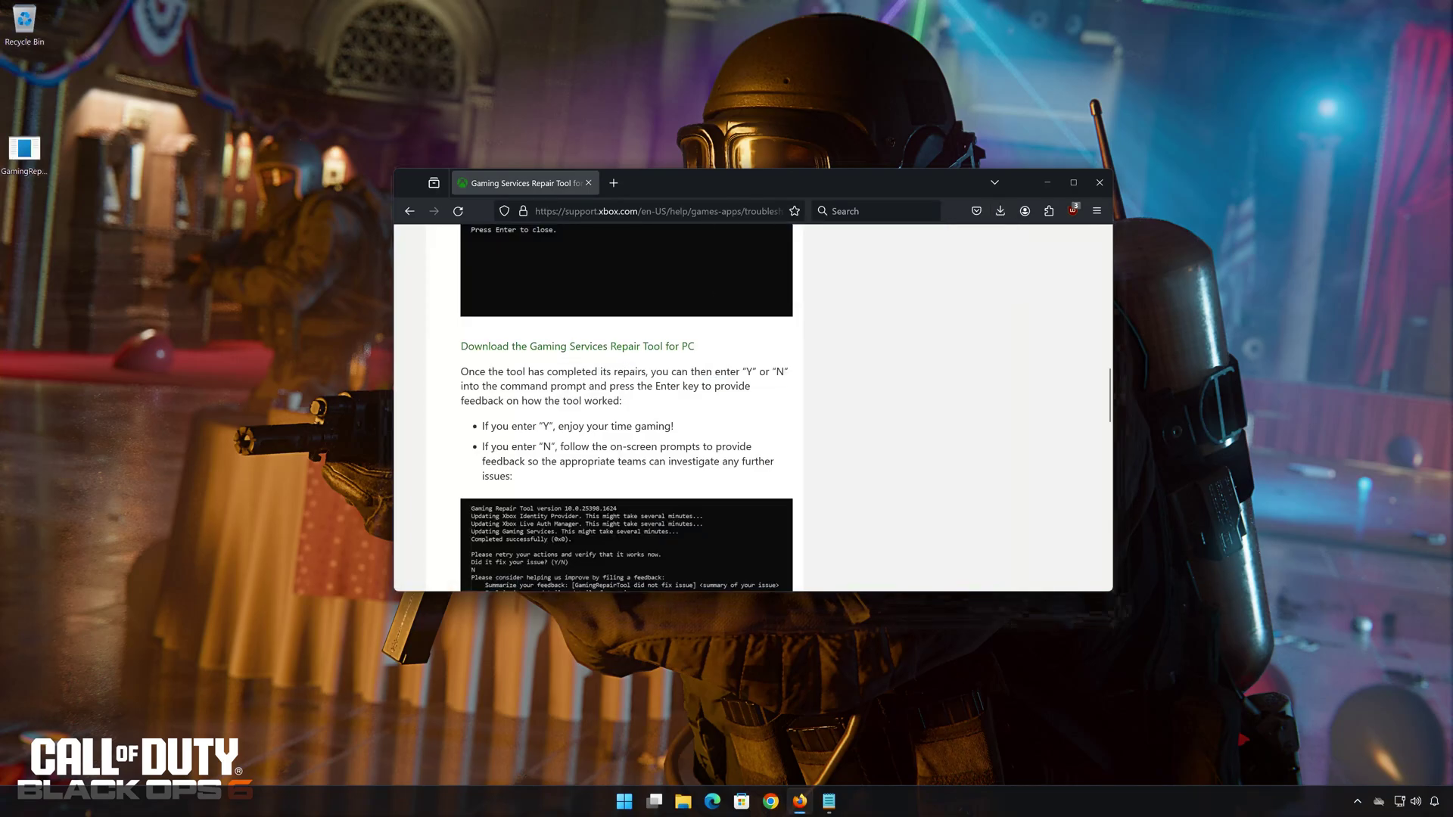
pyautogui.click(1091, 193)
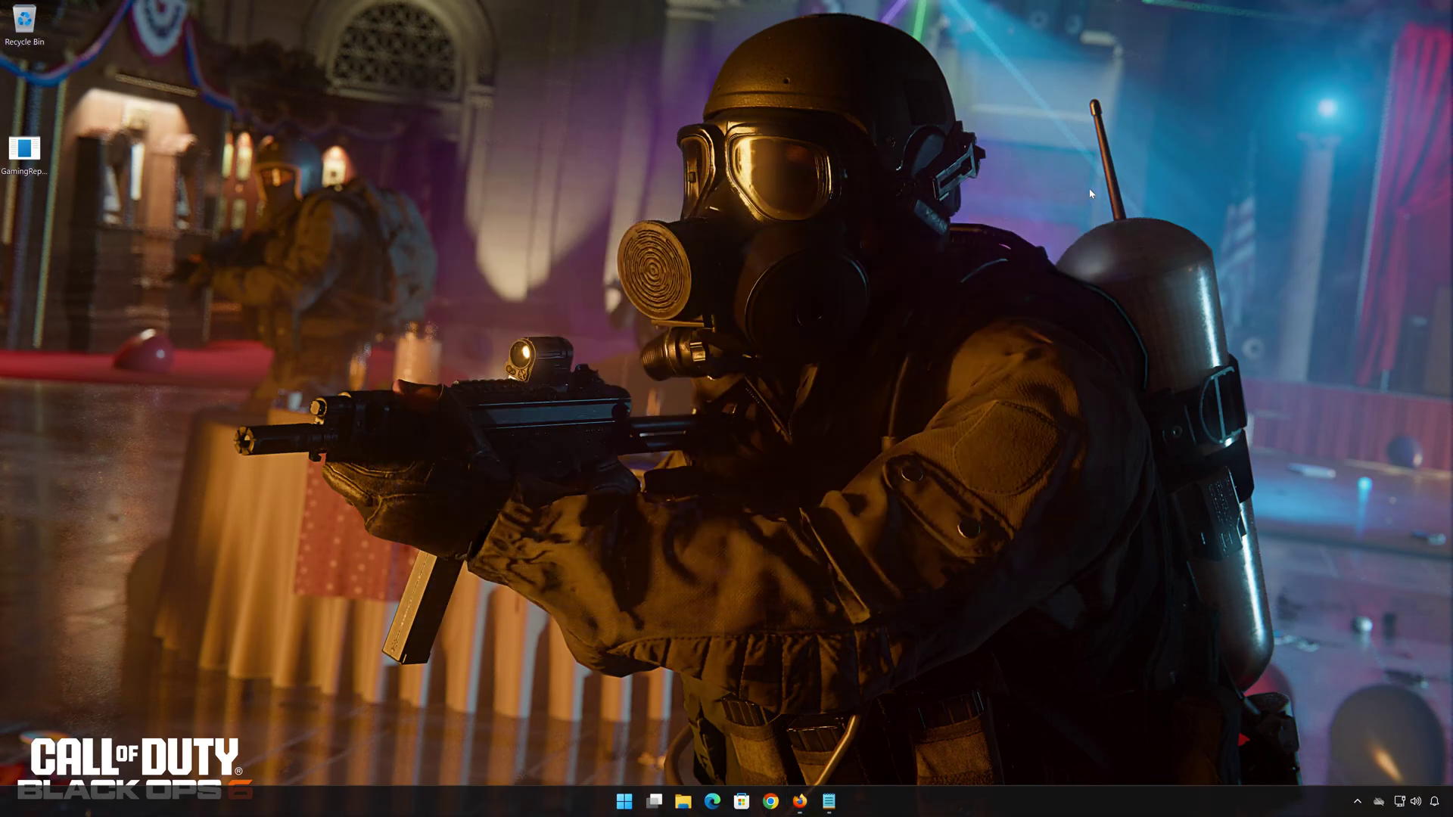
# Run the GamingRepairTool desktop icon as administrator.
pyautogui.rightClick(25, 165)
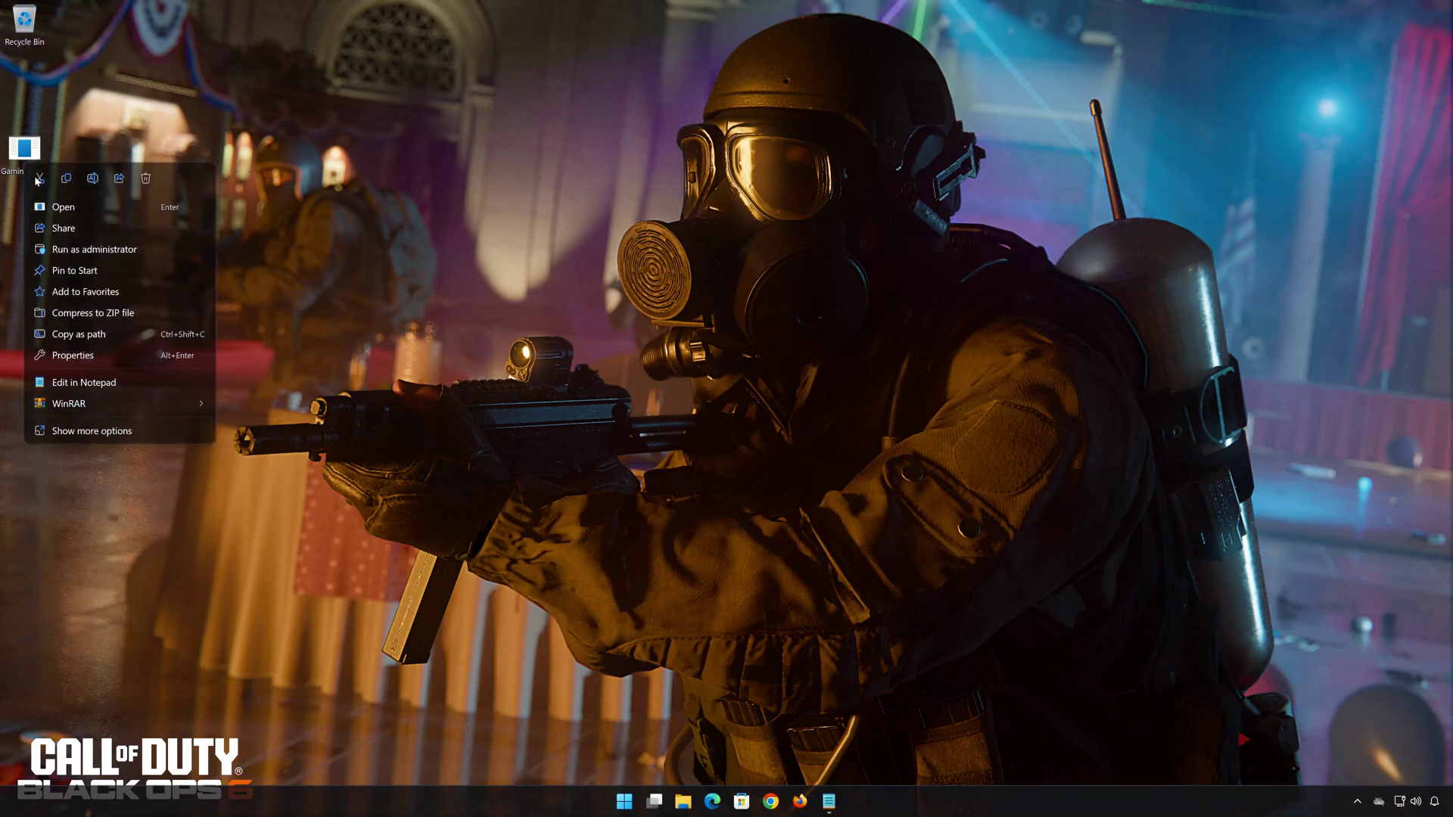
pyautogui.click(100, 253)
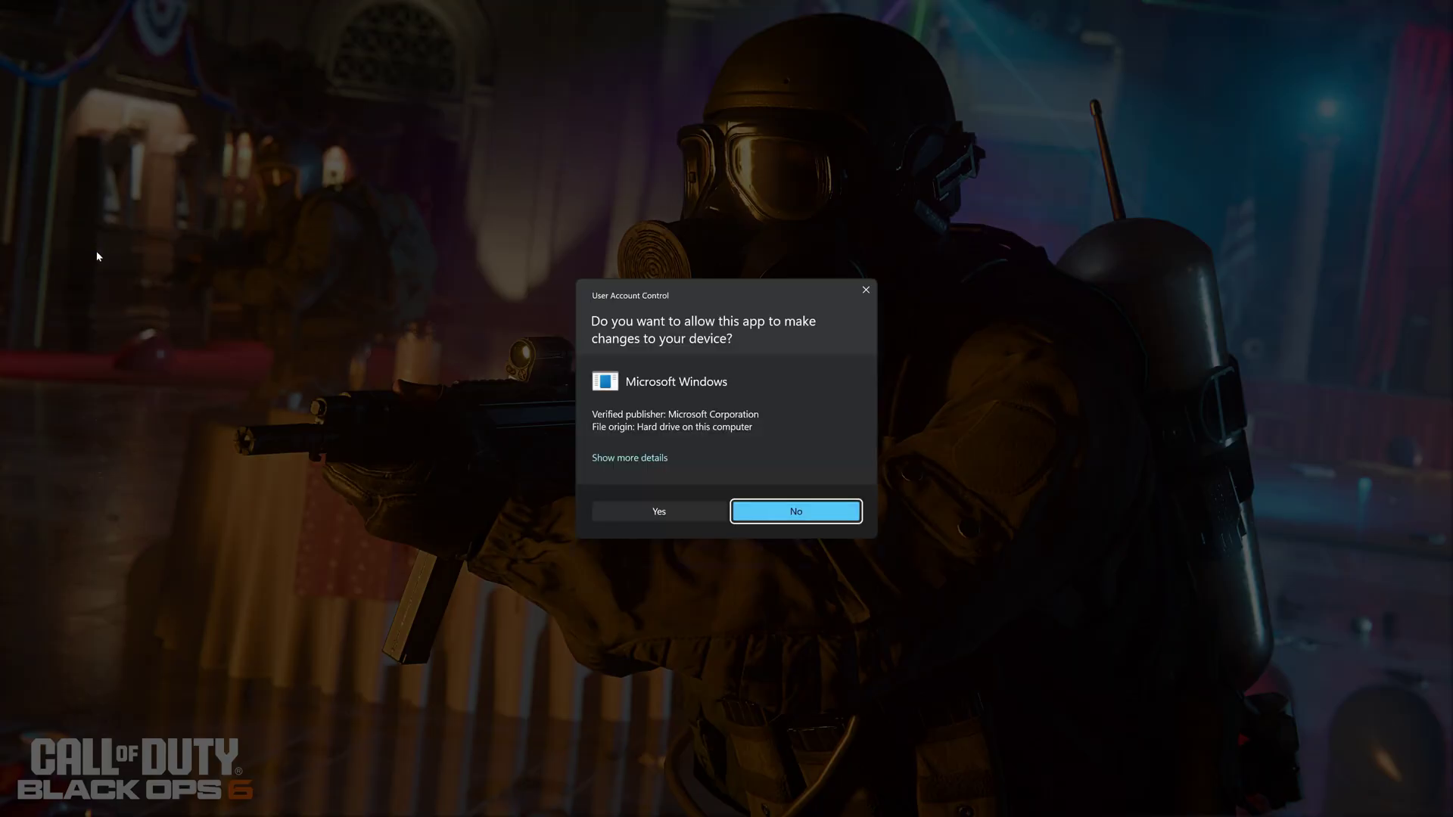
# Approve both permission prompts and answer y so the repair completes successfully.
pyautogui.click(660, 512)
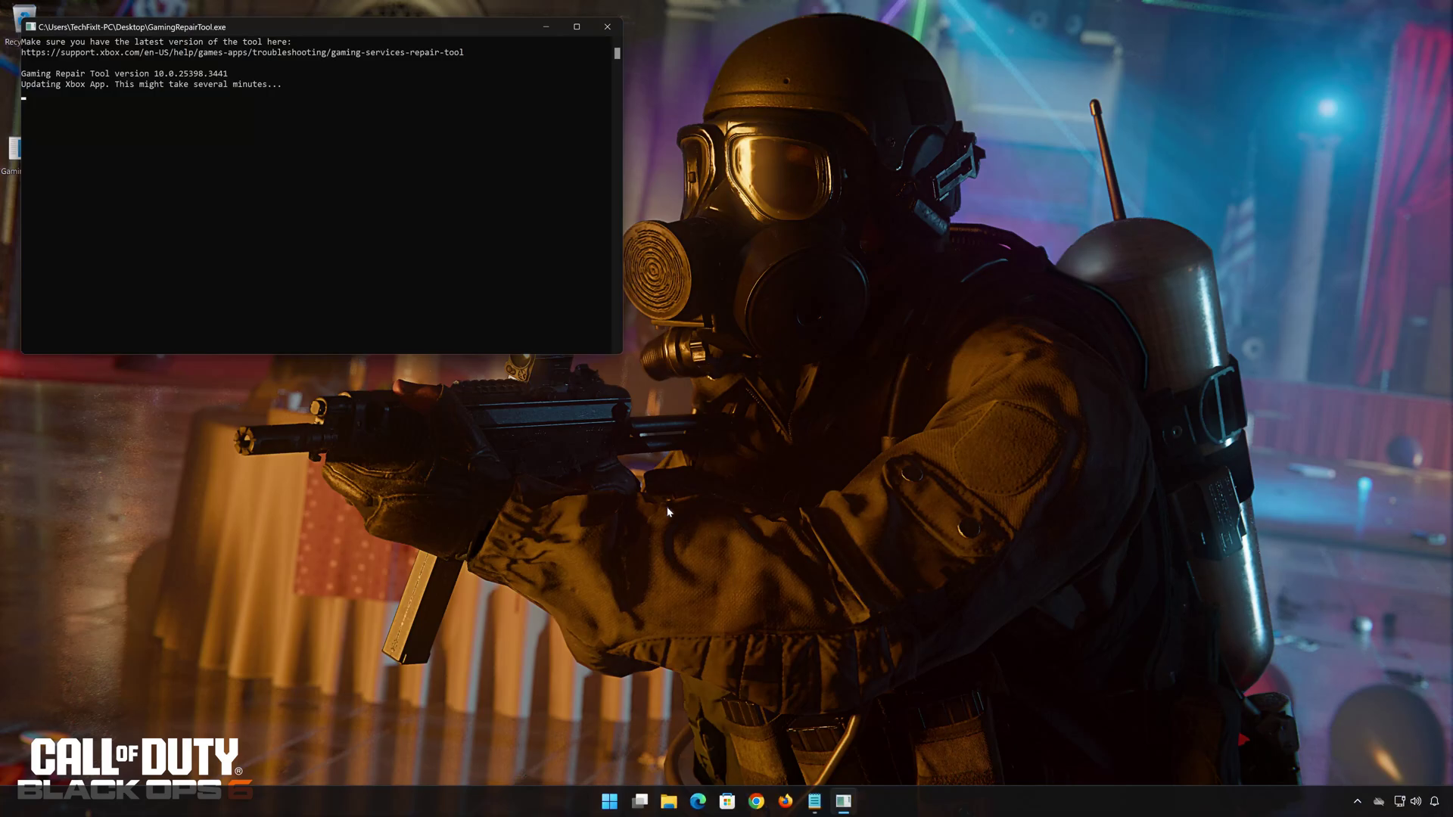
pyautogui.moveTo(388, 34); pyautogui.dragTo(788, 210)
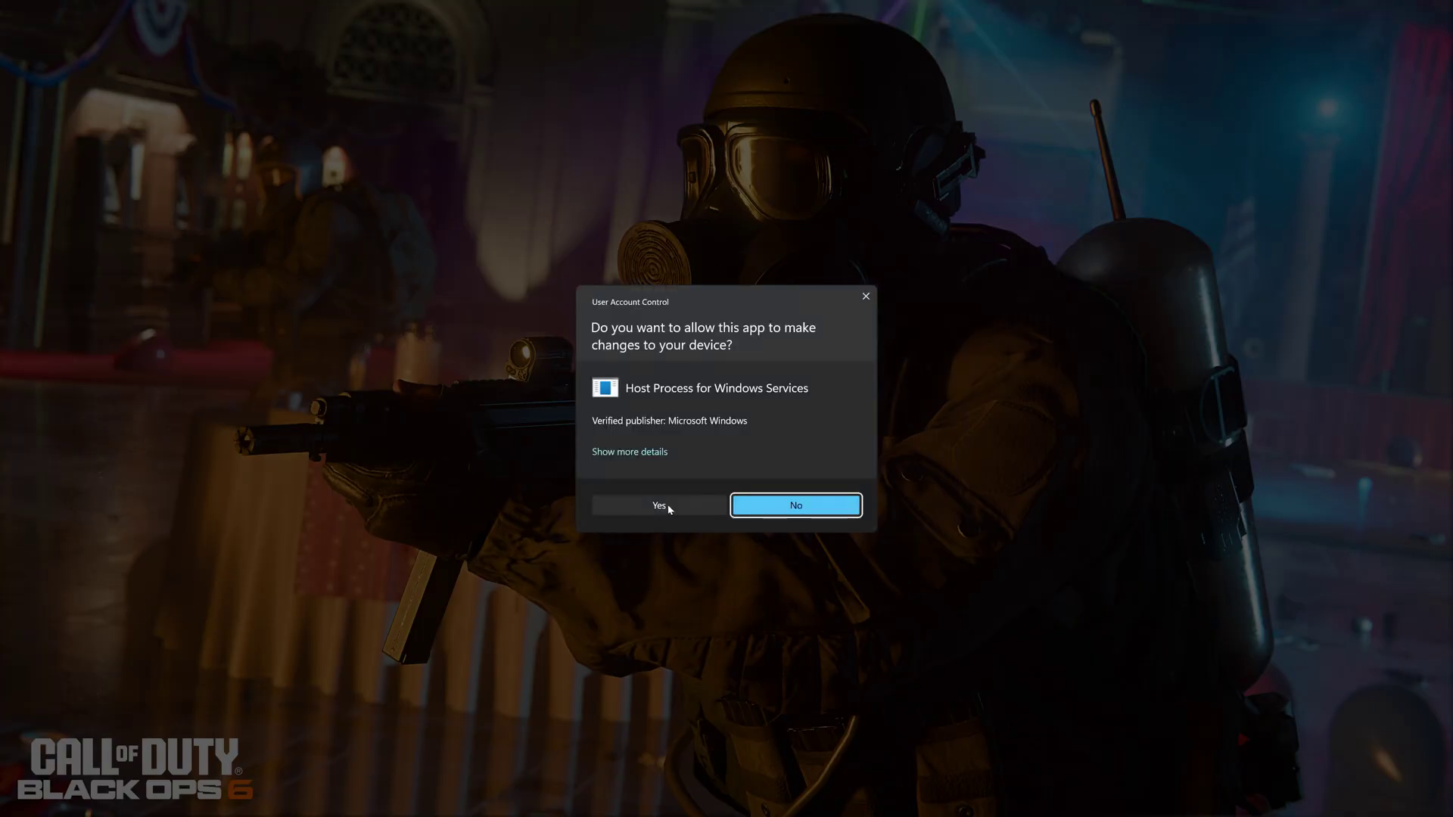
pyautogui.click(659, 506)
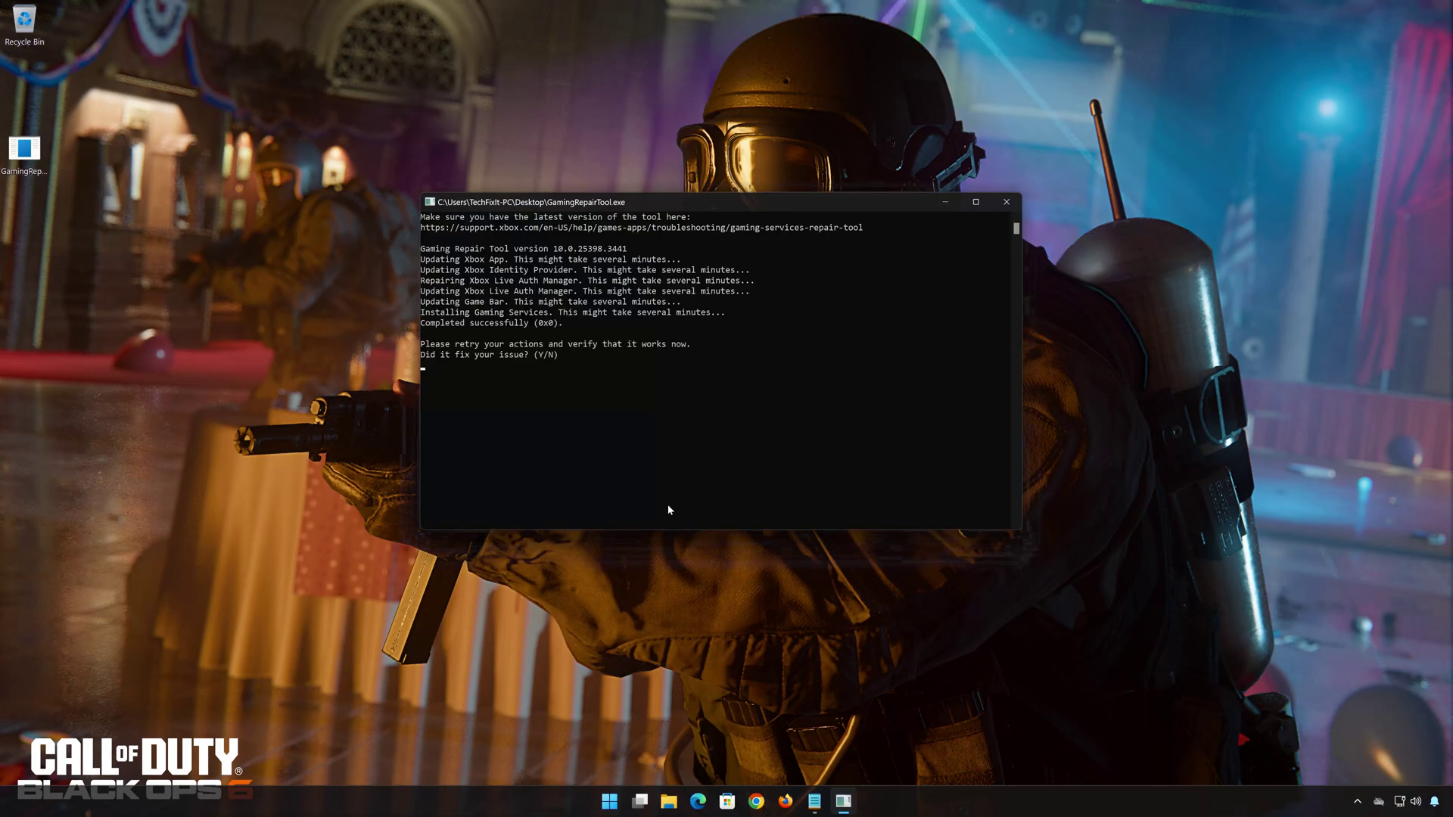
pyautogui.write('y')
pyautogui.press('Return')
pyautogui.press('Return')
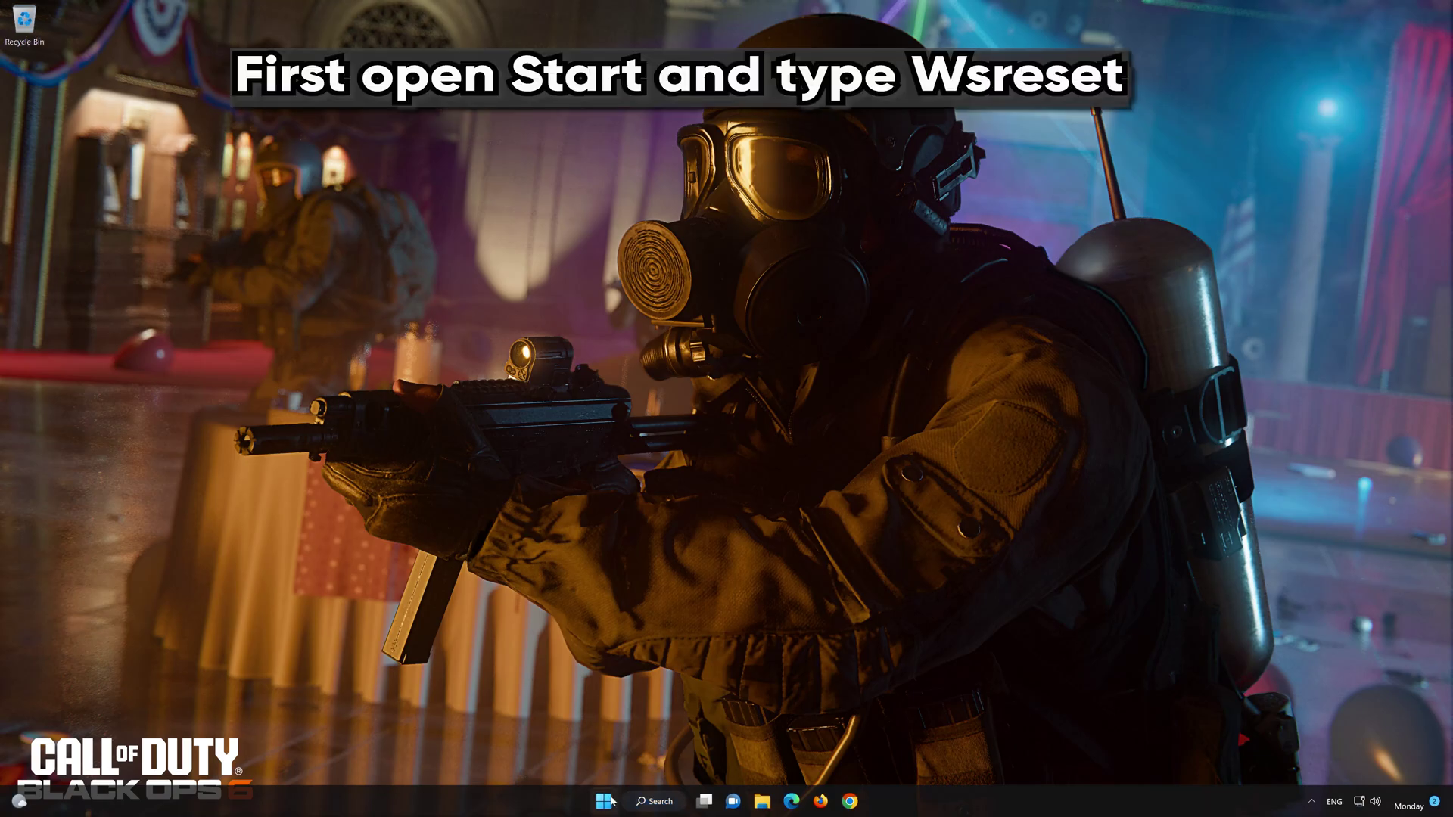
# Search Start for wsreset and run it to reset the Microsoft Store.
pyautogui.click(605, 802)
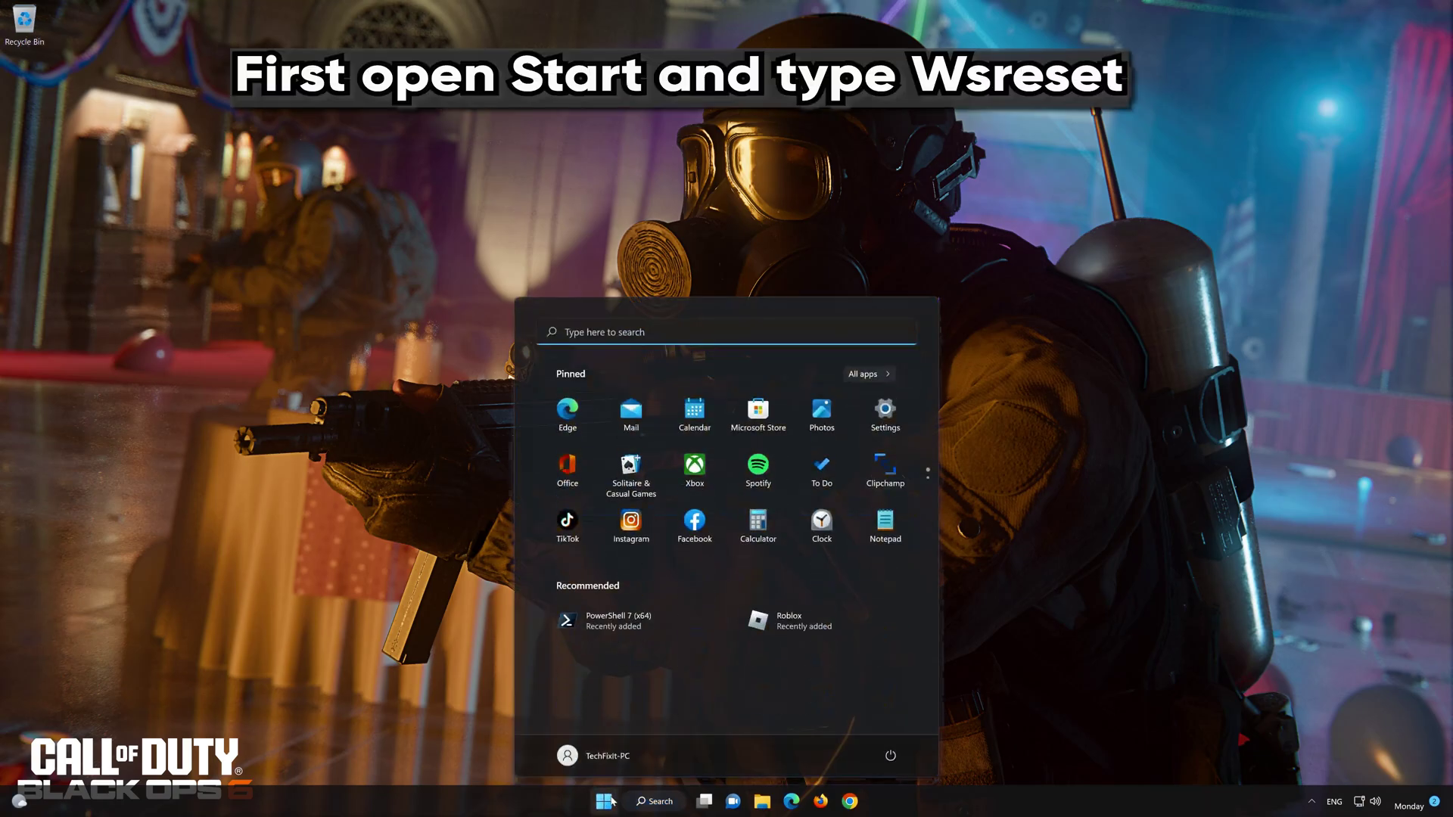
pyautogui.write('wsrese')
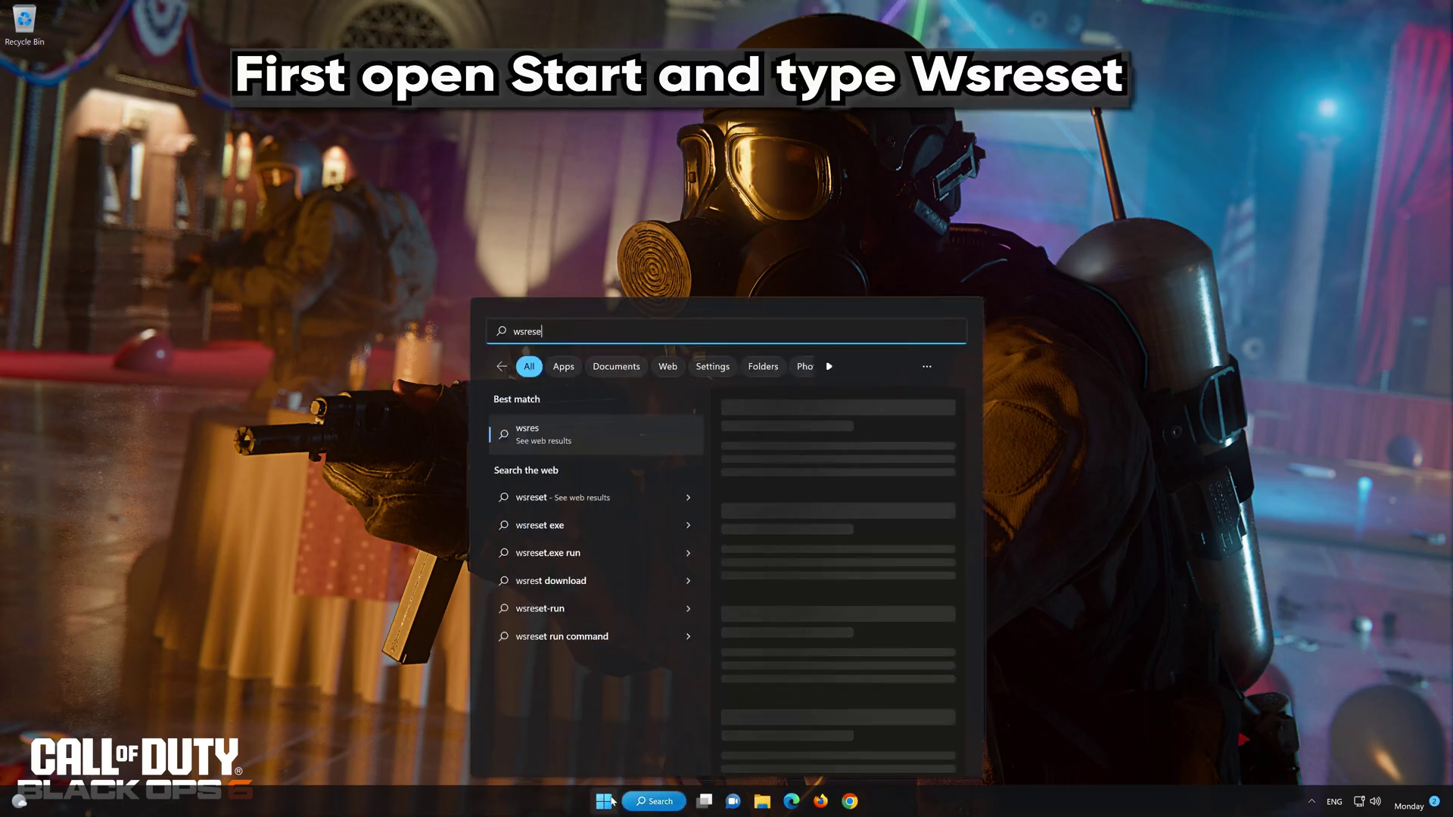
pyautogui.write('t')
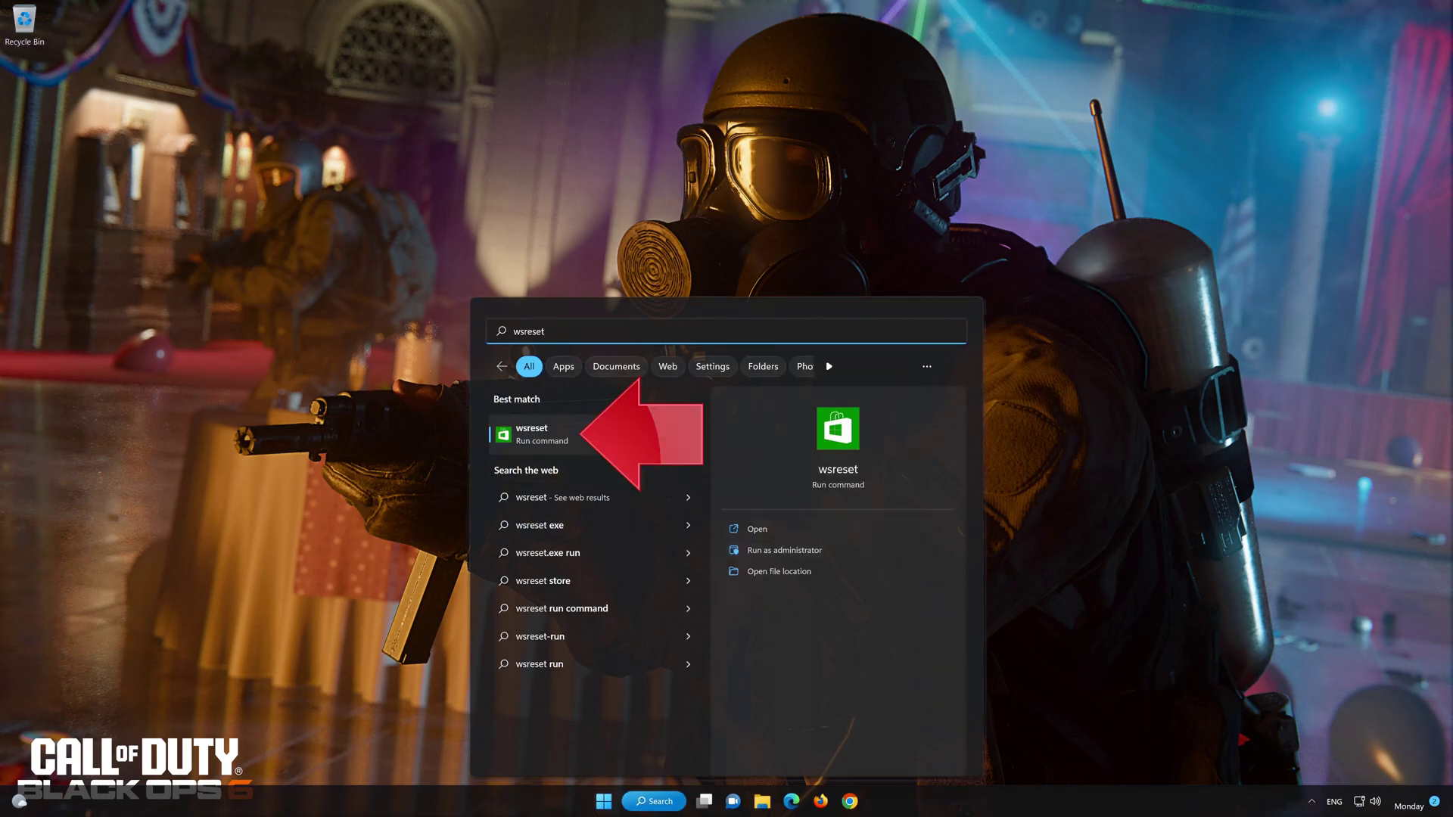
pyautogui.click(614, 441)
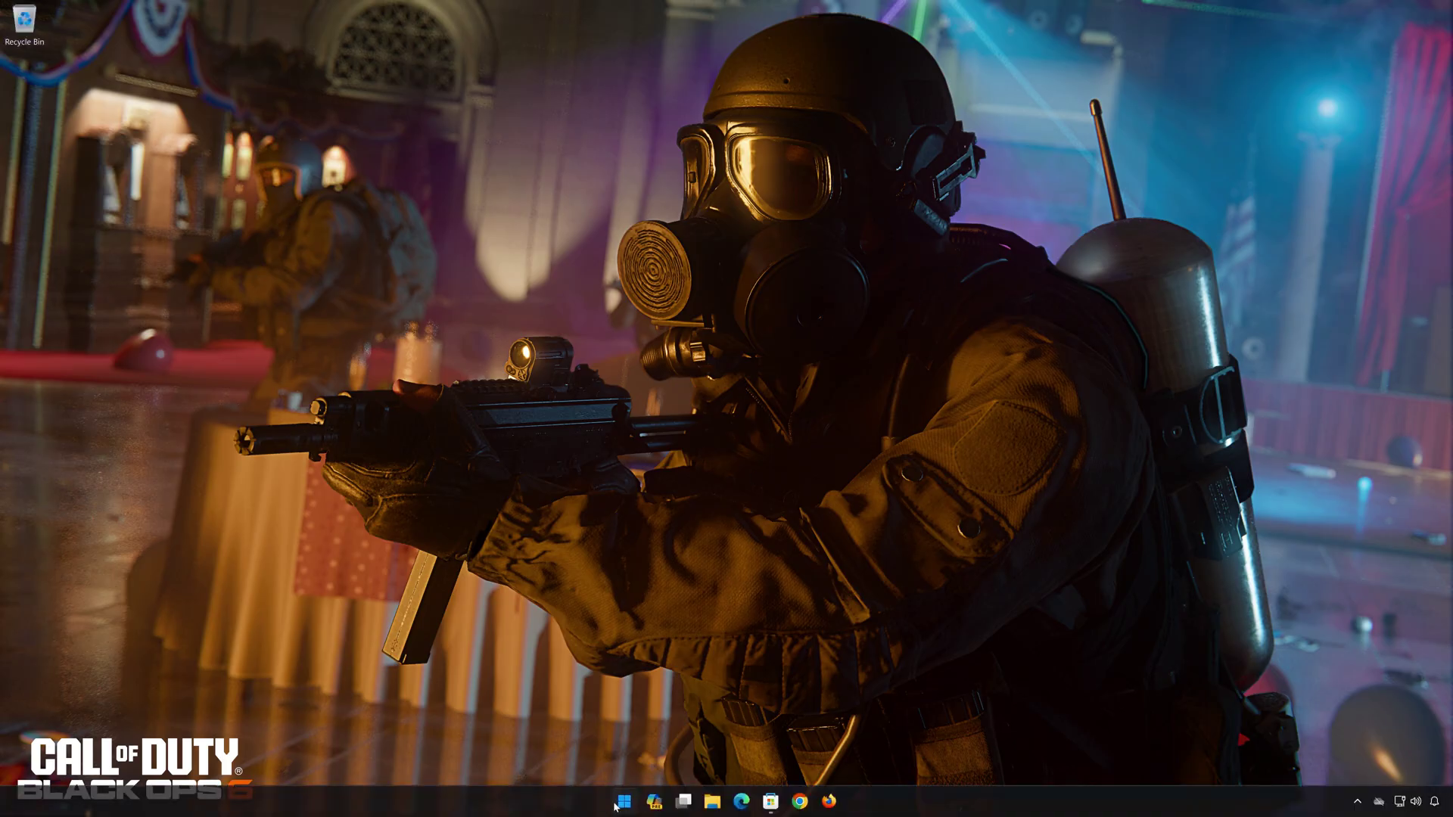
# In the Xbox app, run Support's Gaming Services Repair Tool and approve its permission prompt.
pyautogui.click(573, 480)
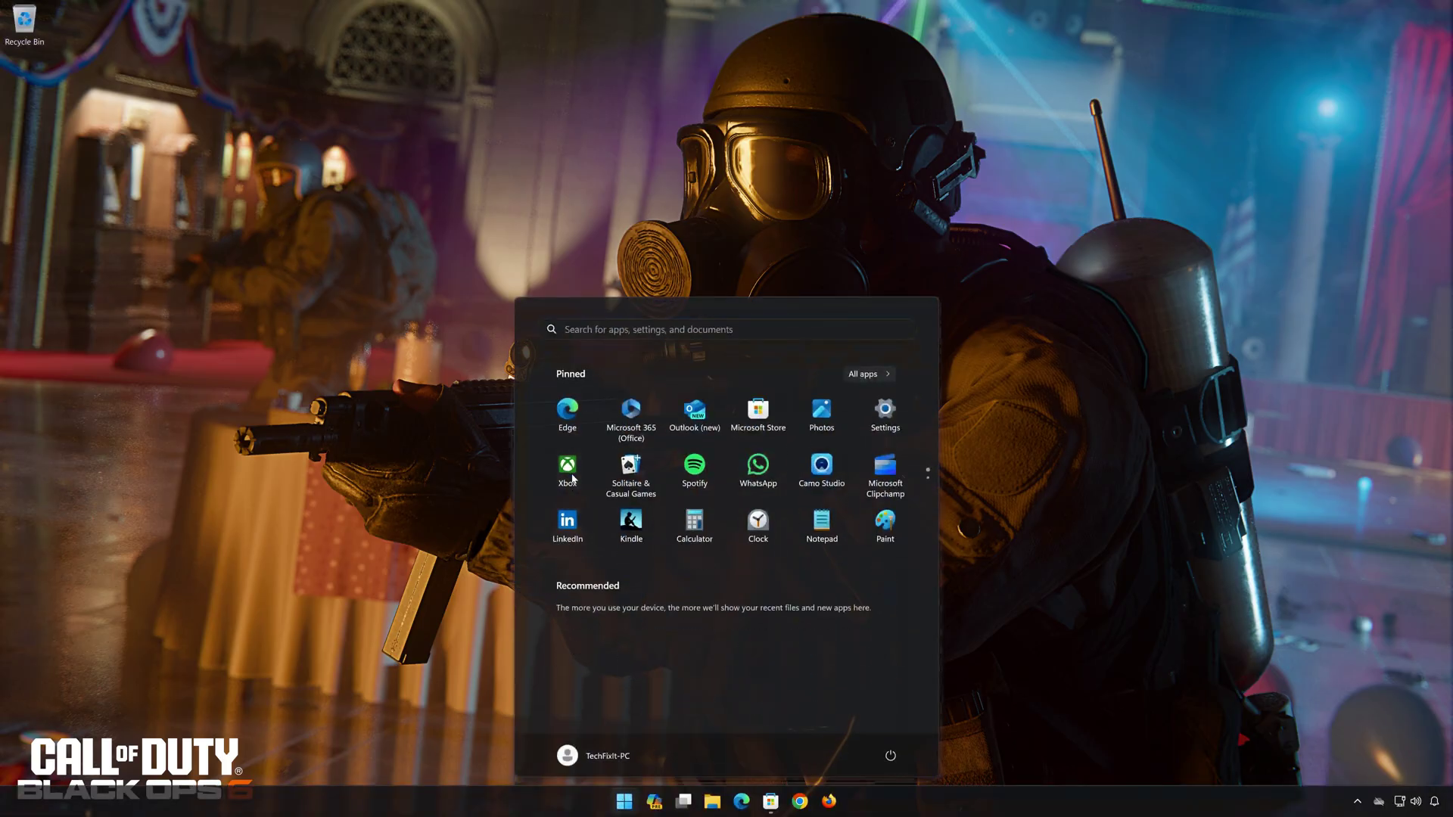
pyautogui.moveTo(524, 31); pyautogui.dragTo(810, 139)
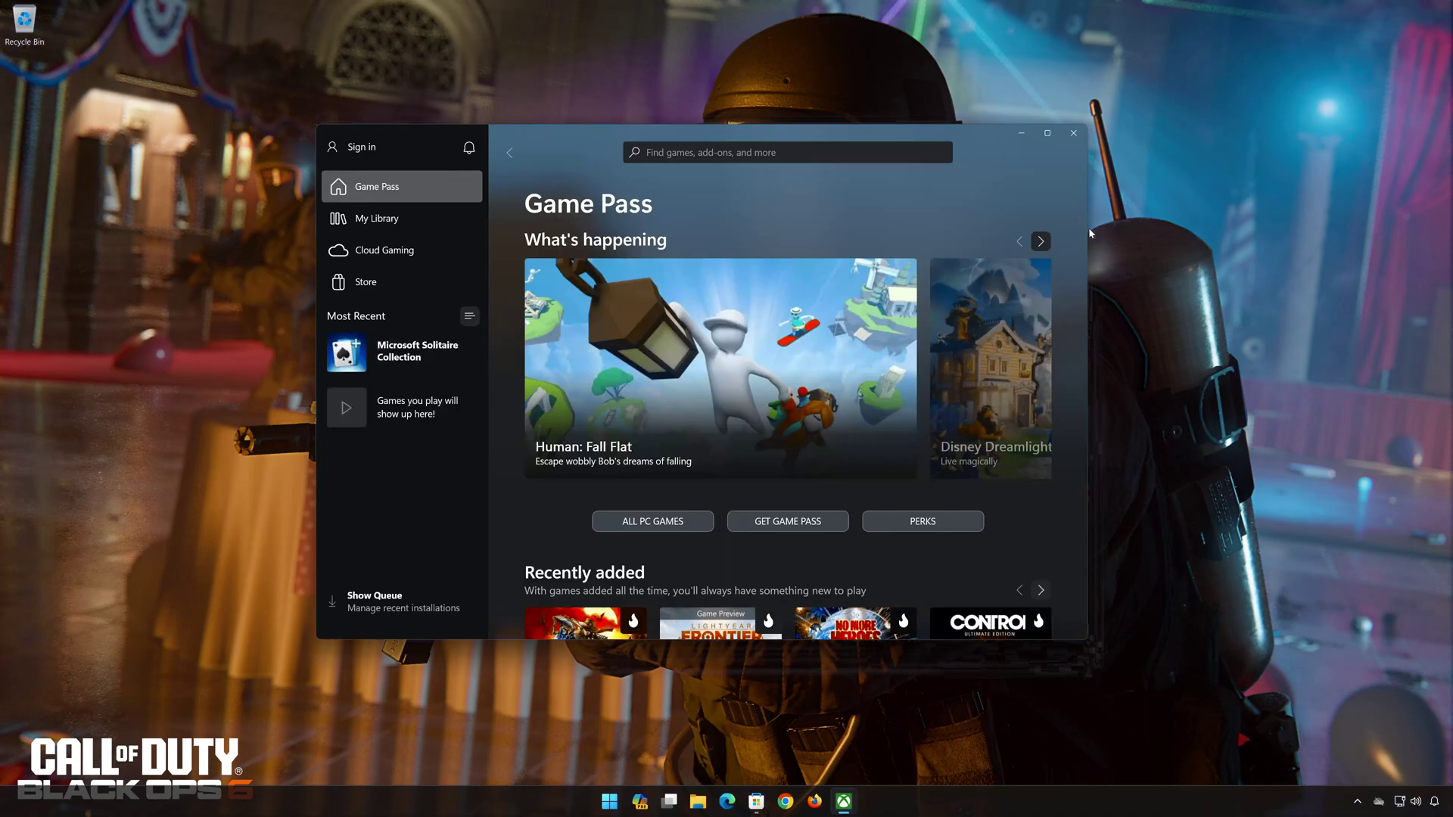
pyautogui.click(363, 155)
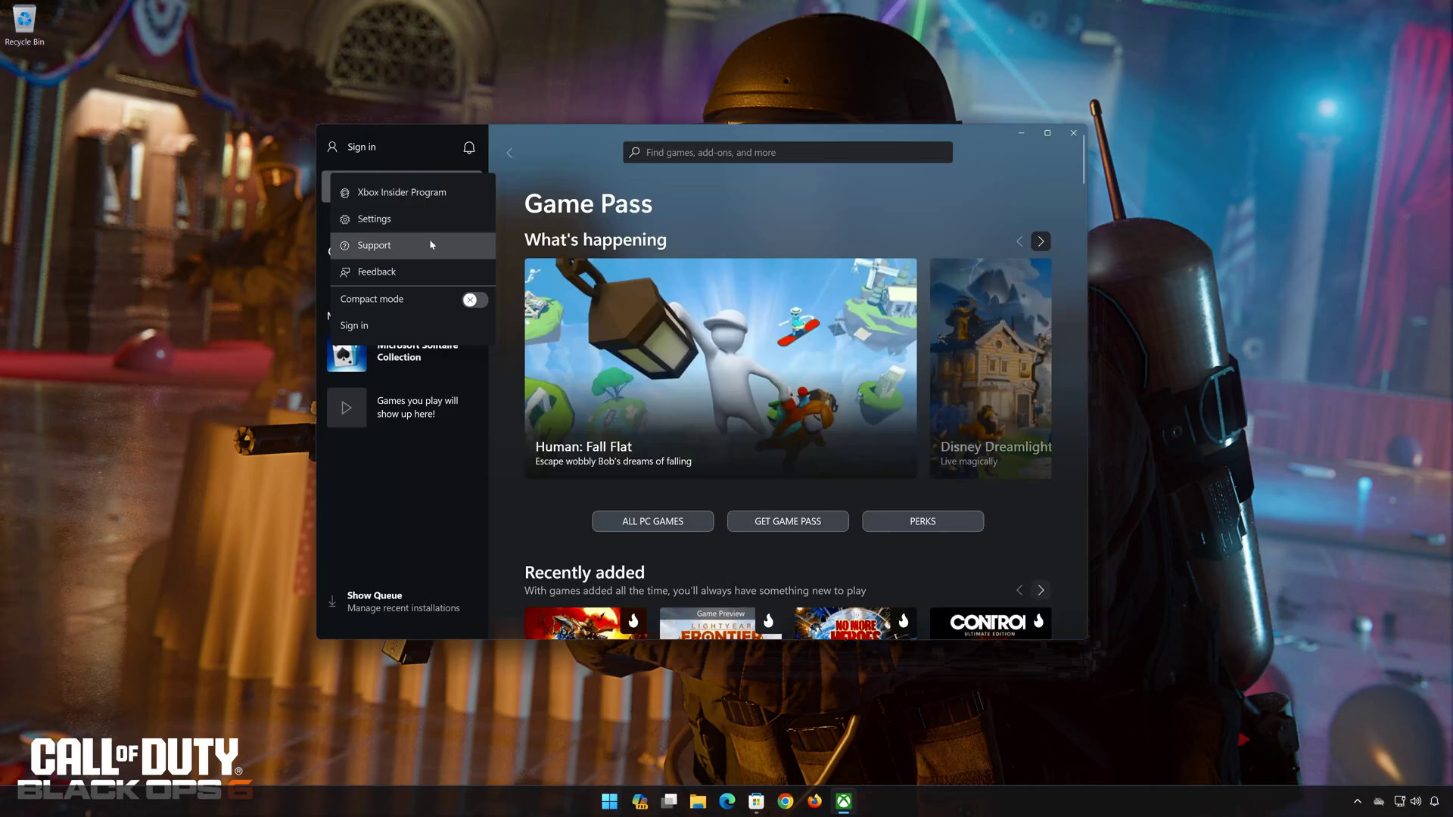
pyautogui.click(378, 252)
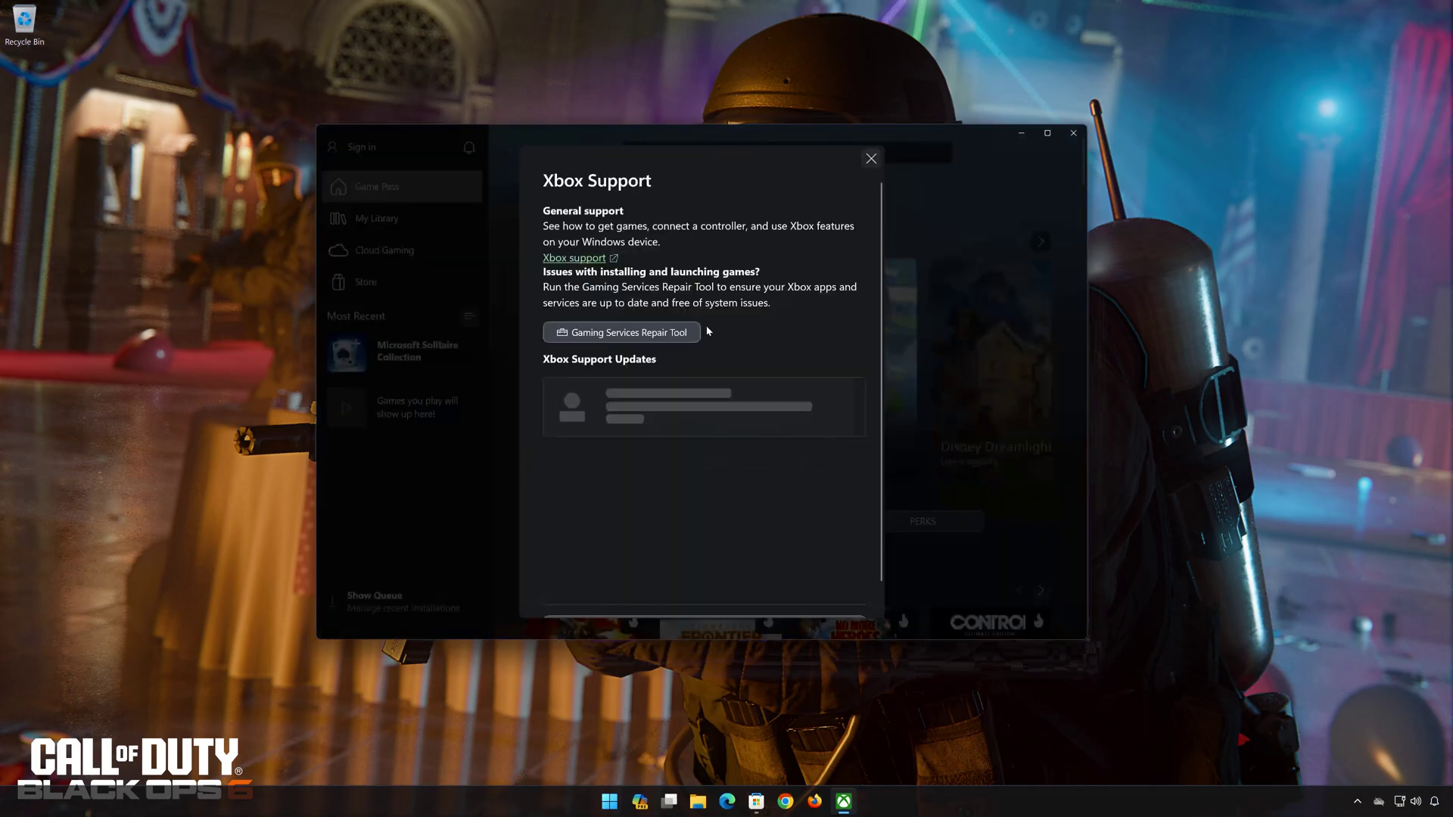
pyautogui.click(642, 339)
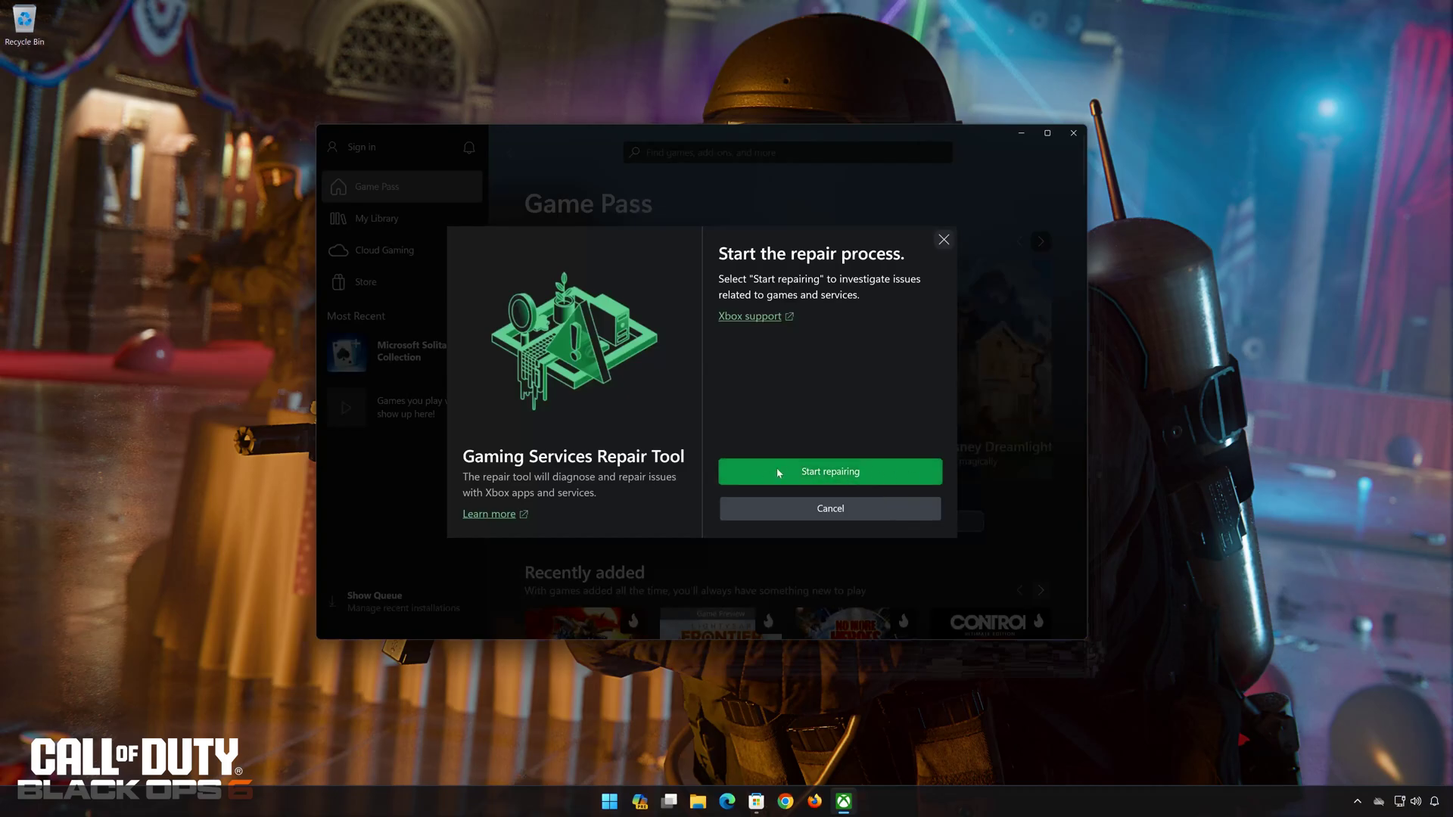
pyautogui.click(823, 475)
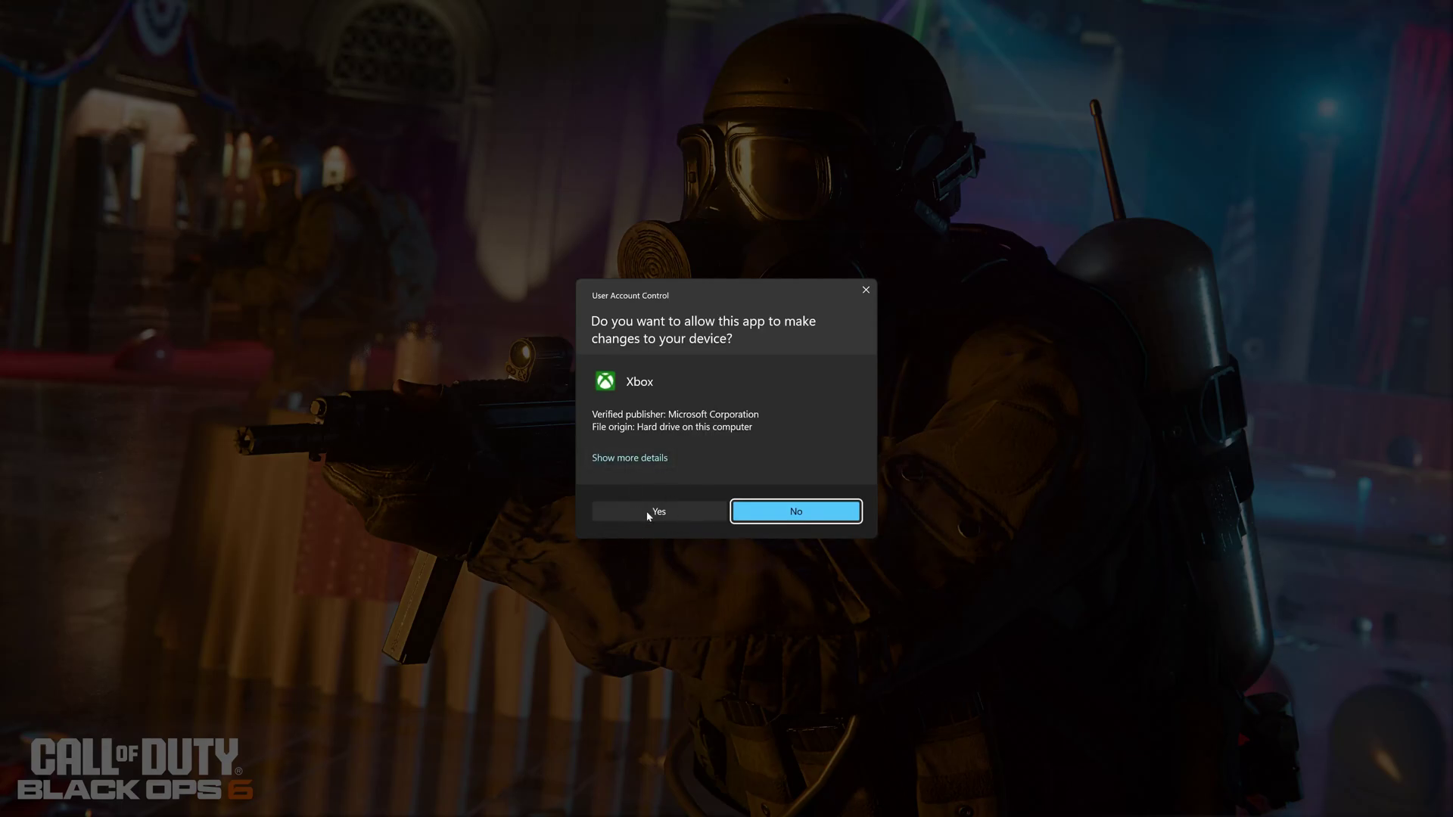
pyautogui.click(656, 511)
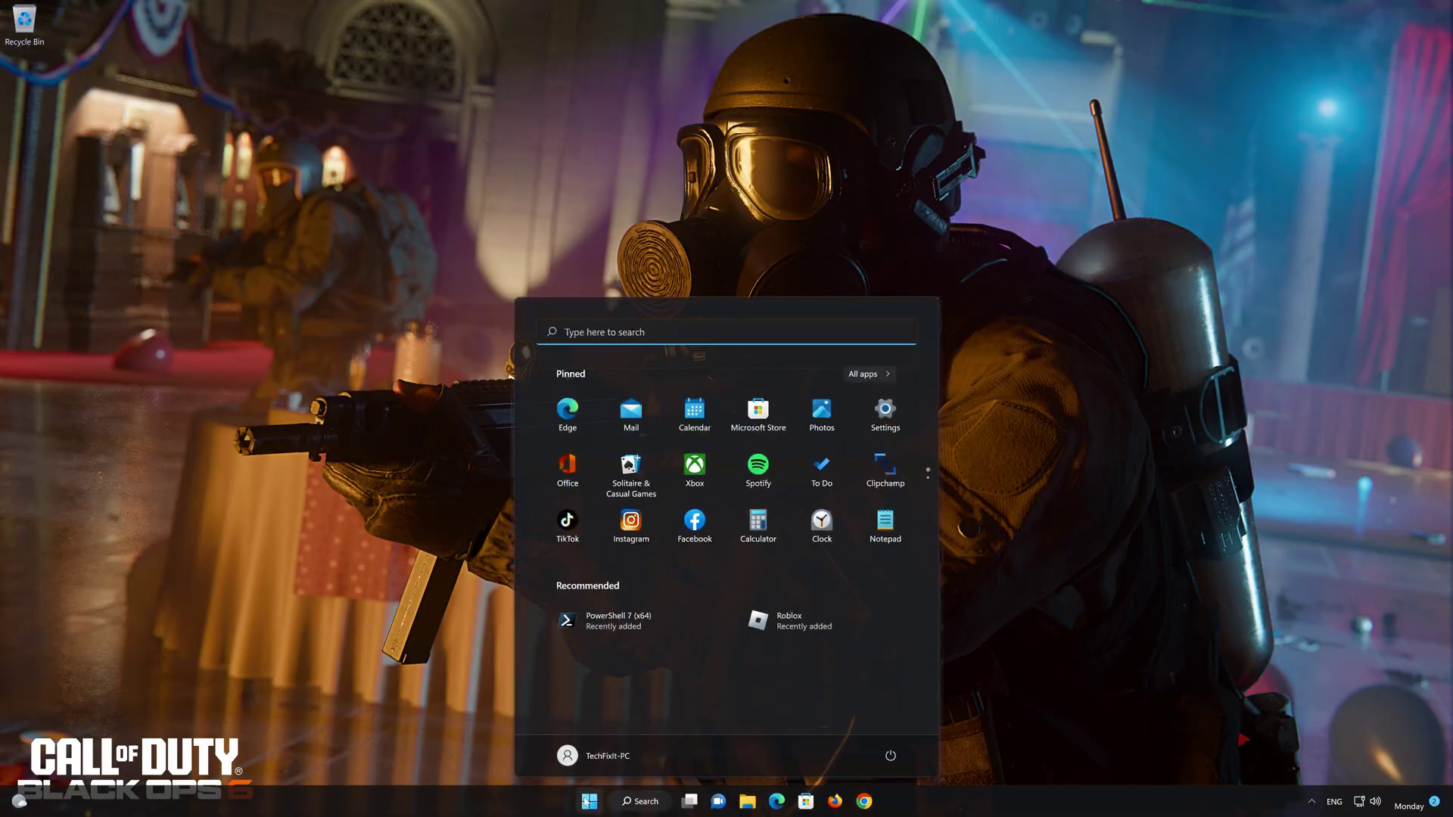
# Repair Microsoft Store from Settings > Apps > Apps & features > Advanced options.
pyautogui.click(891, 416)
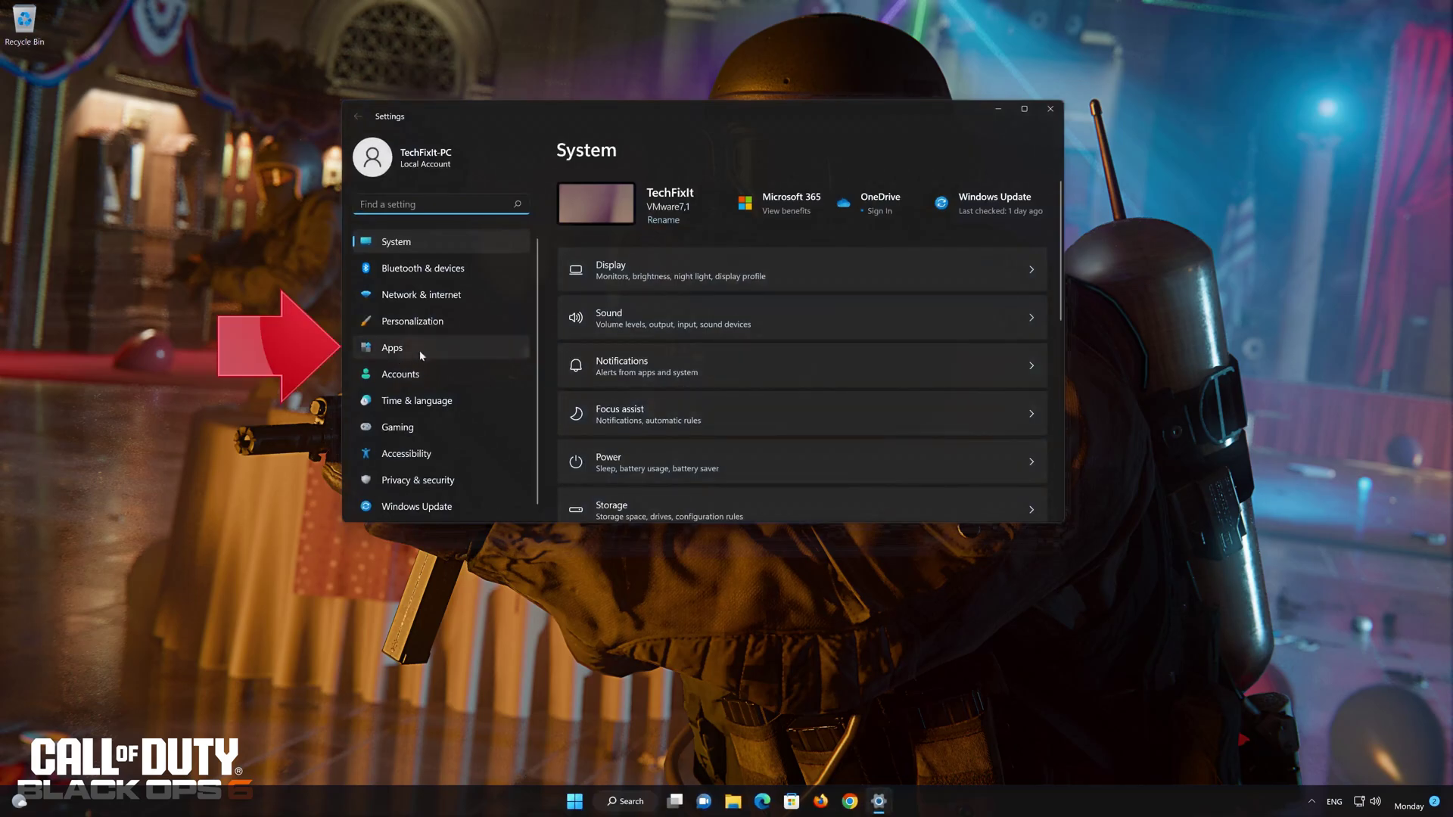
pyautogui.click(447, 344)
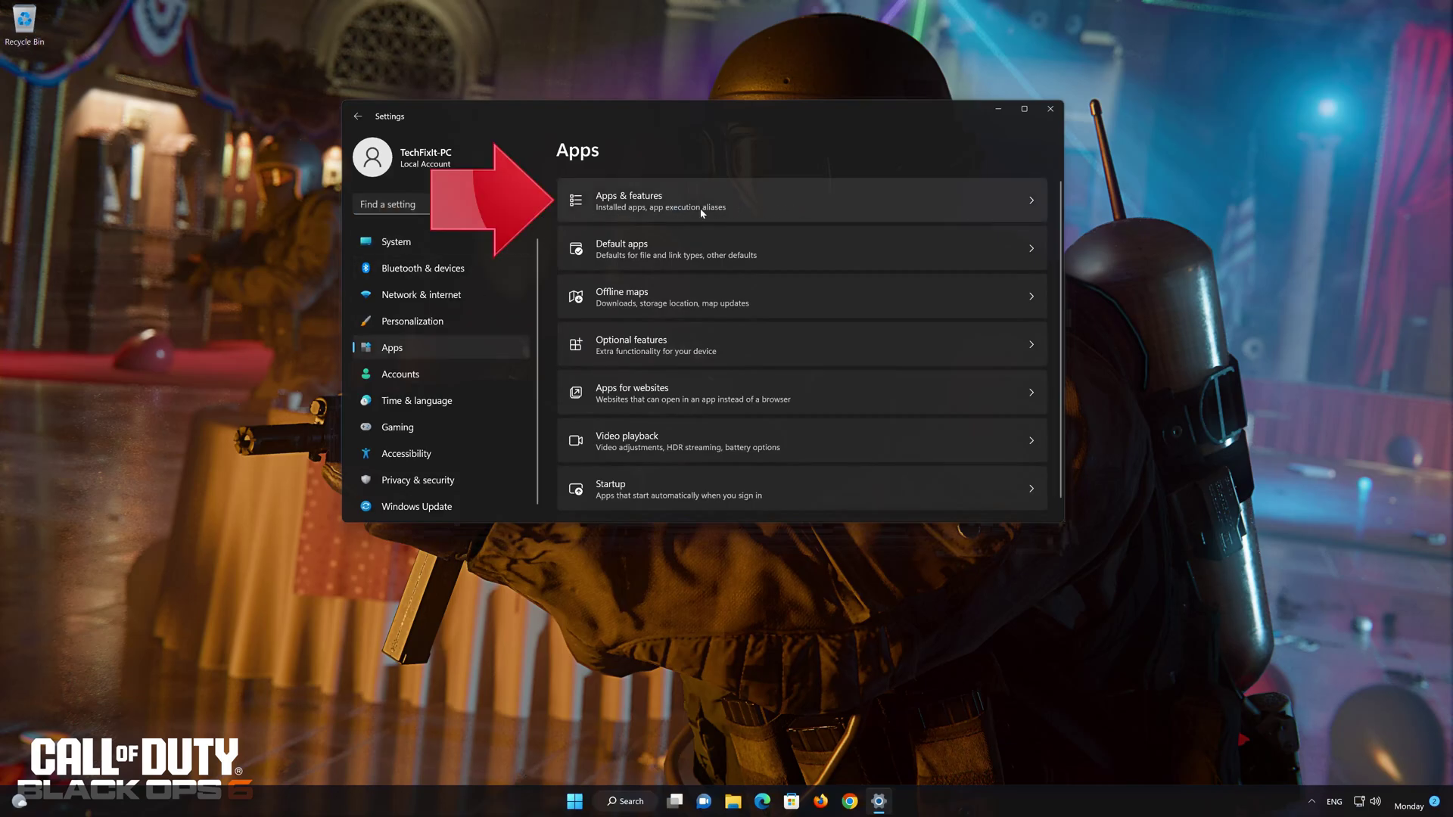
pyautogui.click(735, 196)
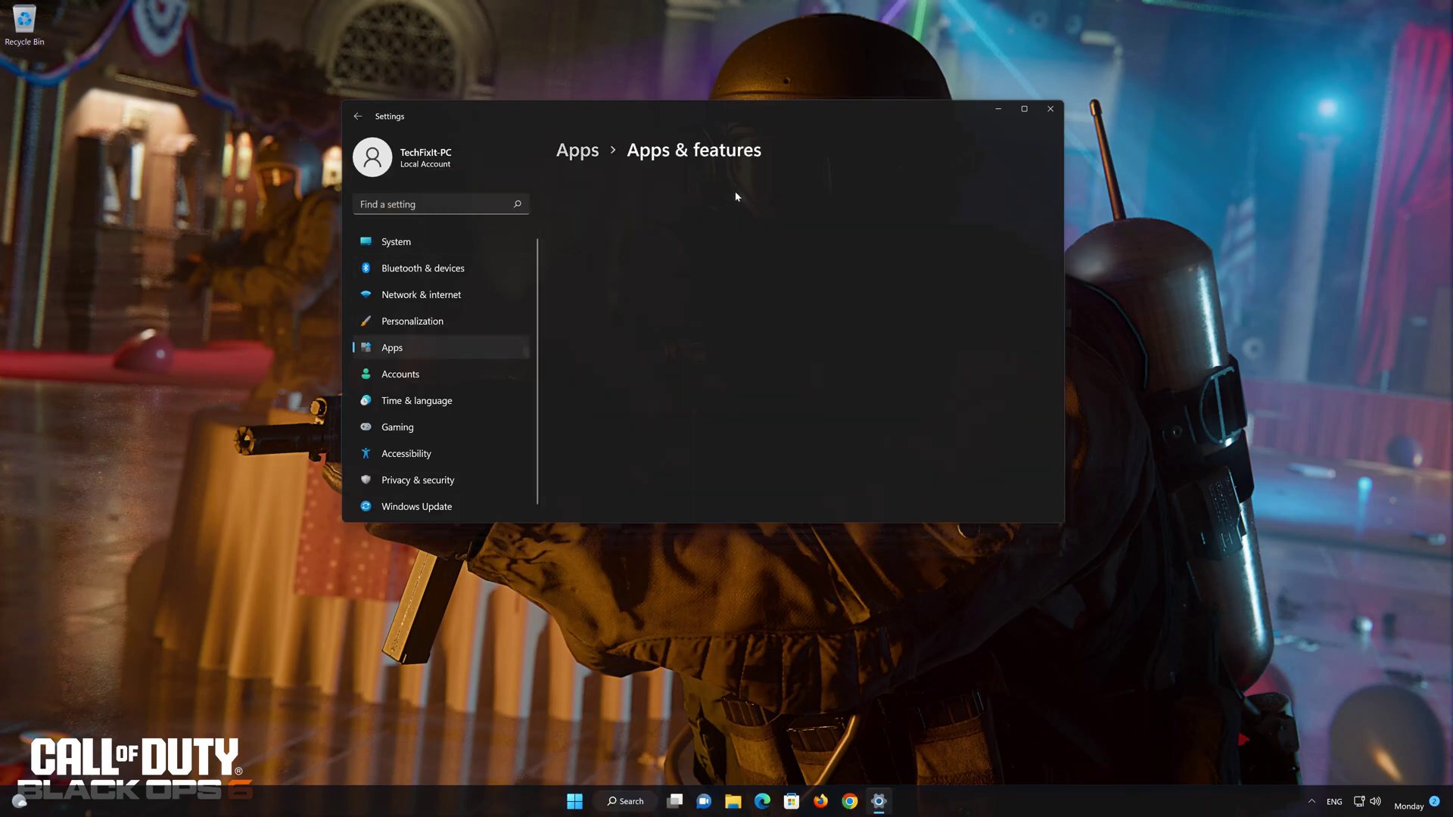
pyautogui.scroll(-10, 802, 356)
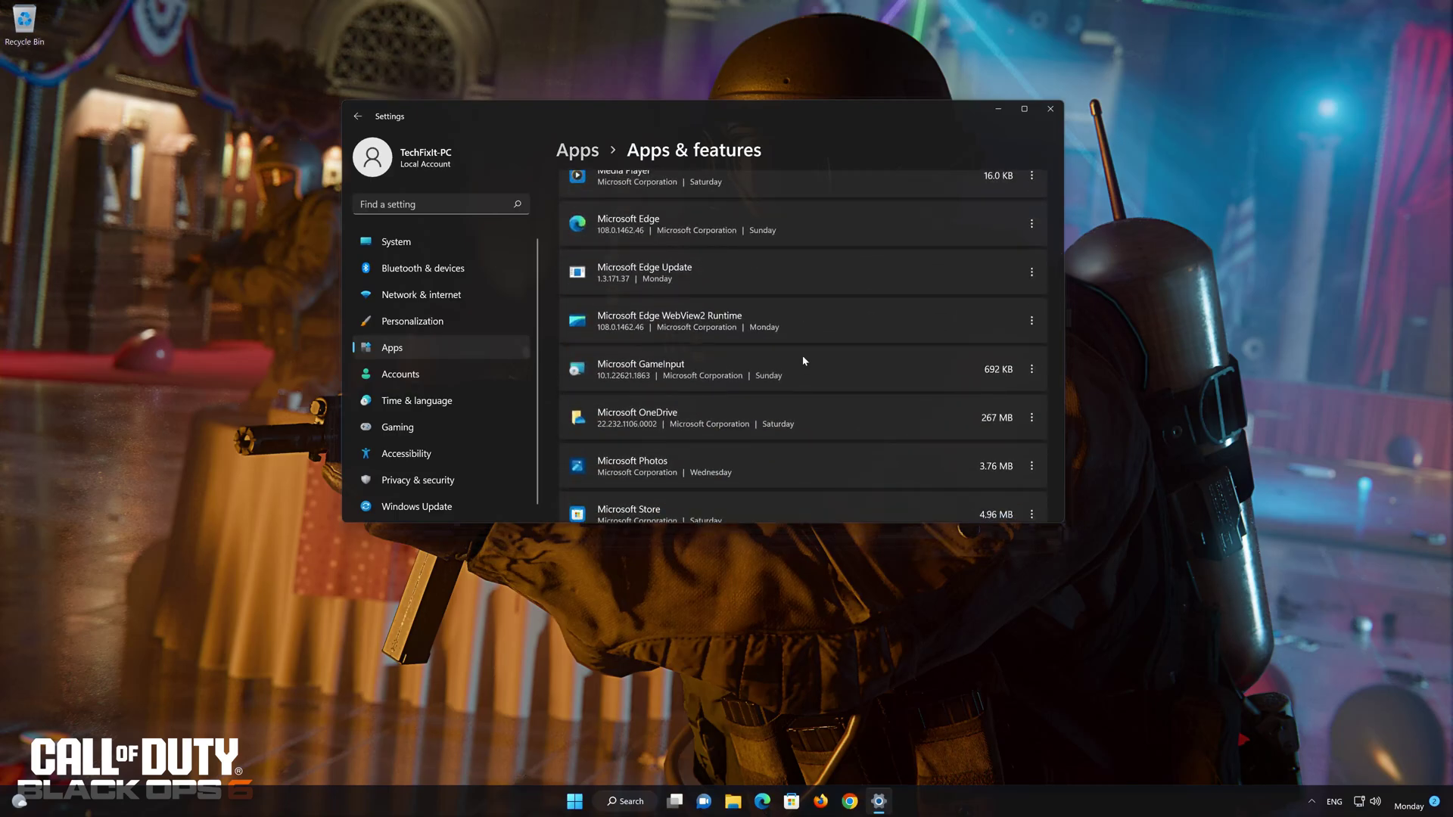
pyautogui.scroll(-2, 802, 356)
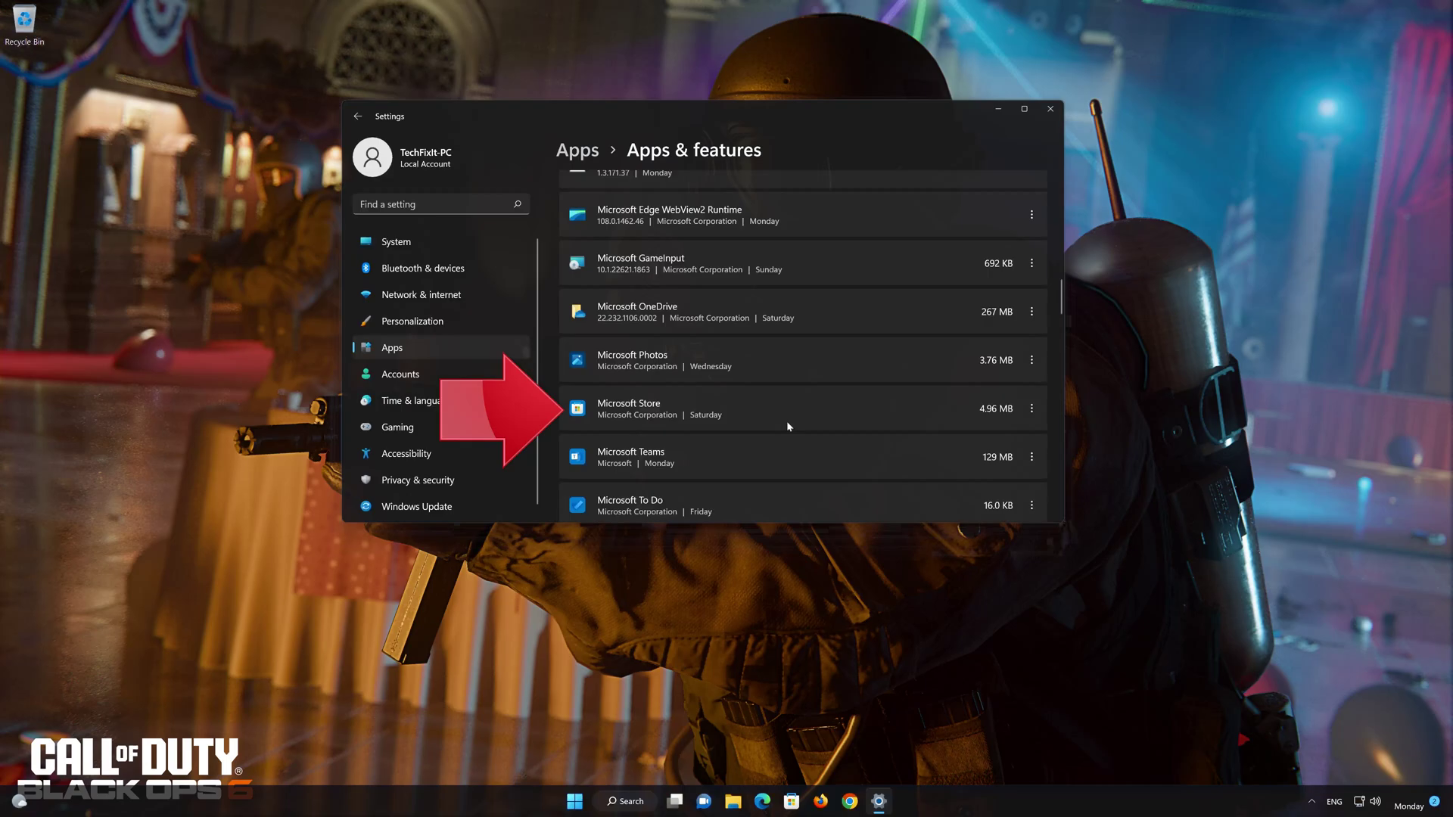
pyautogui.click(1032, 409)
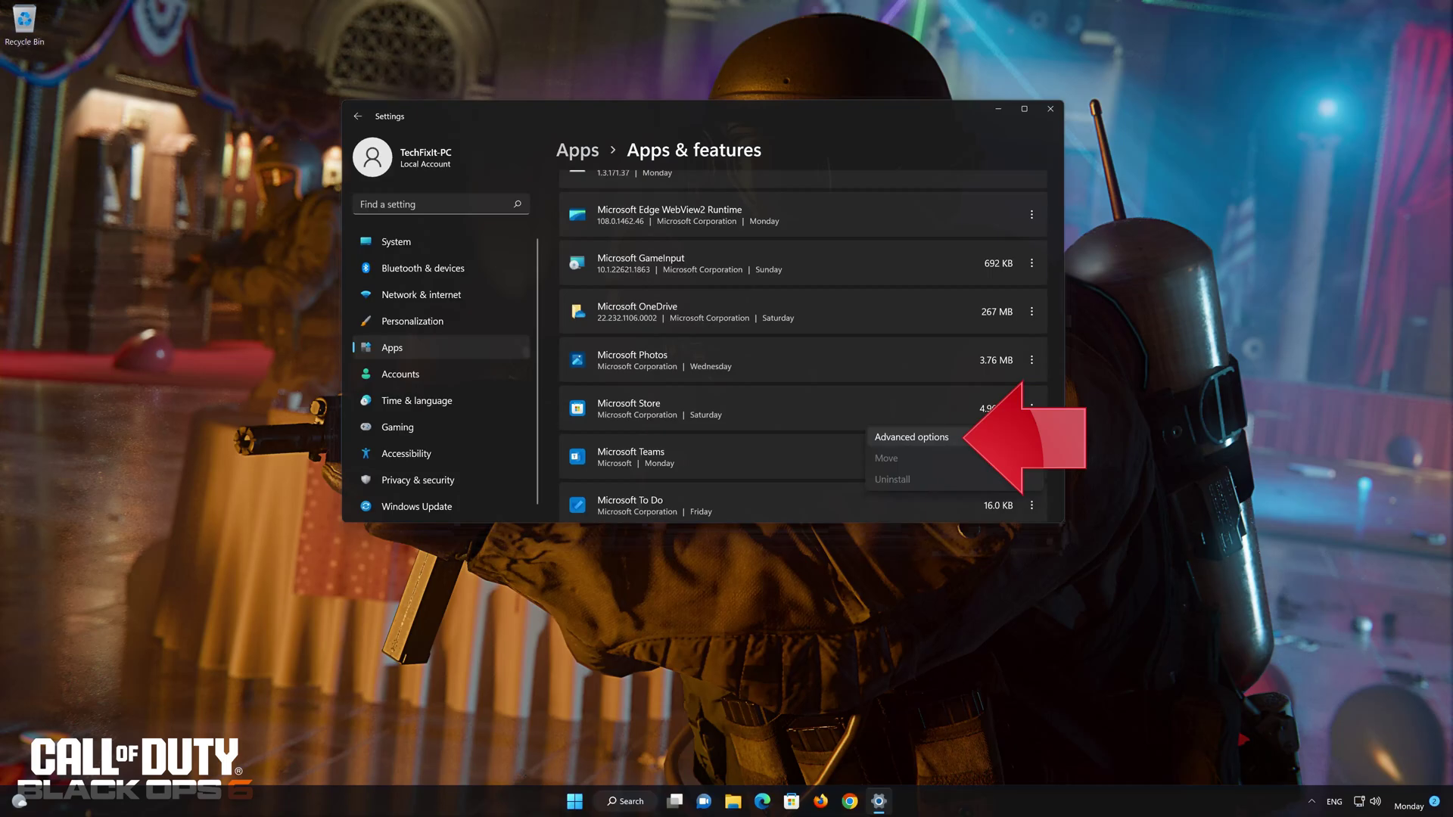
pyautogui.click(936, 437)
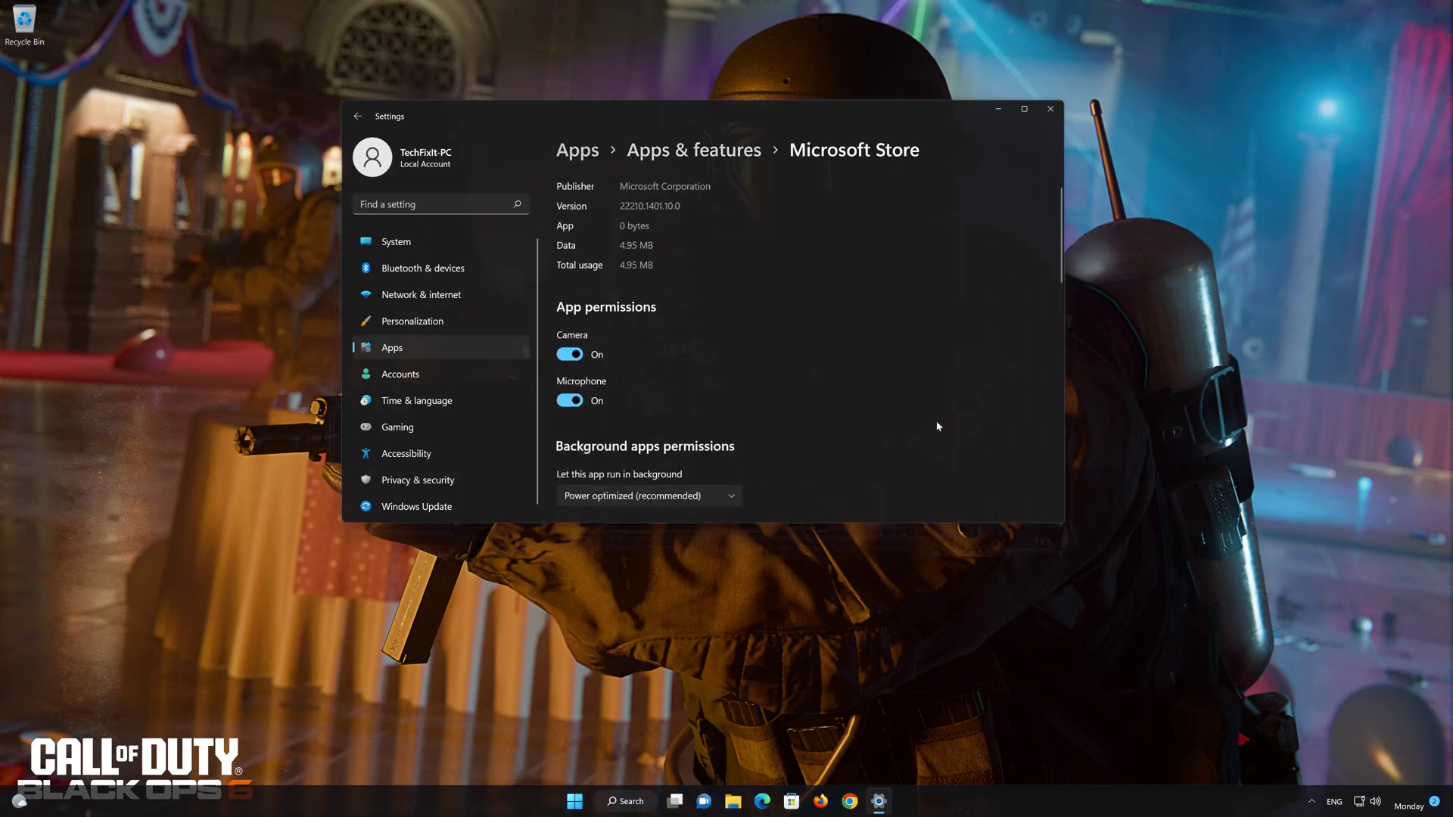
pyautogui.scroll(-10, 936, 426)
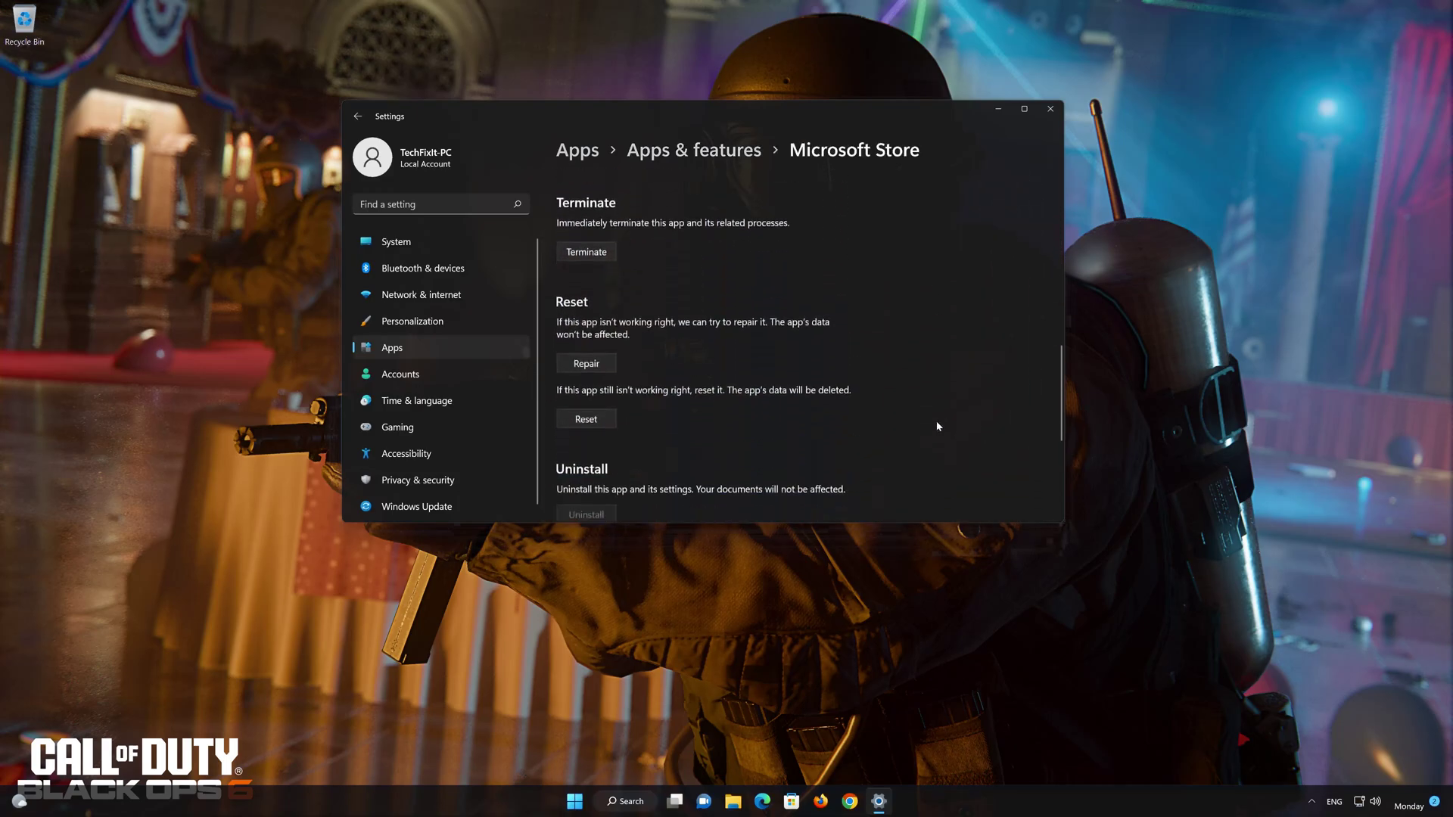
pyautogui.scroll(-3, 937, 426)
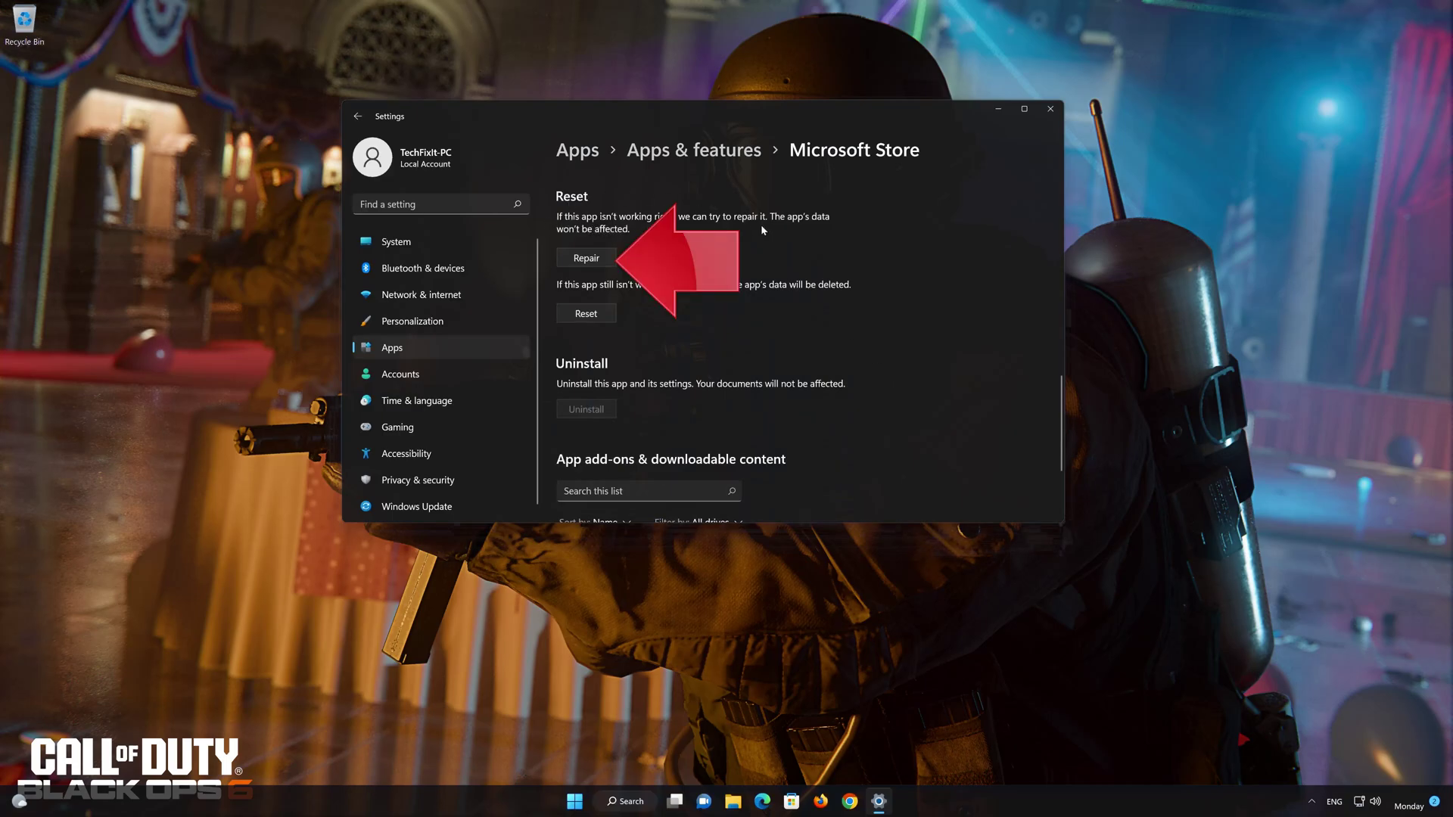
pyautogui.click(603, 261)
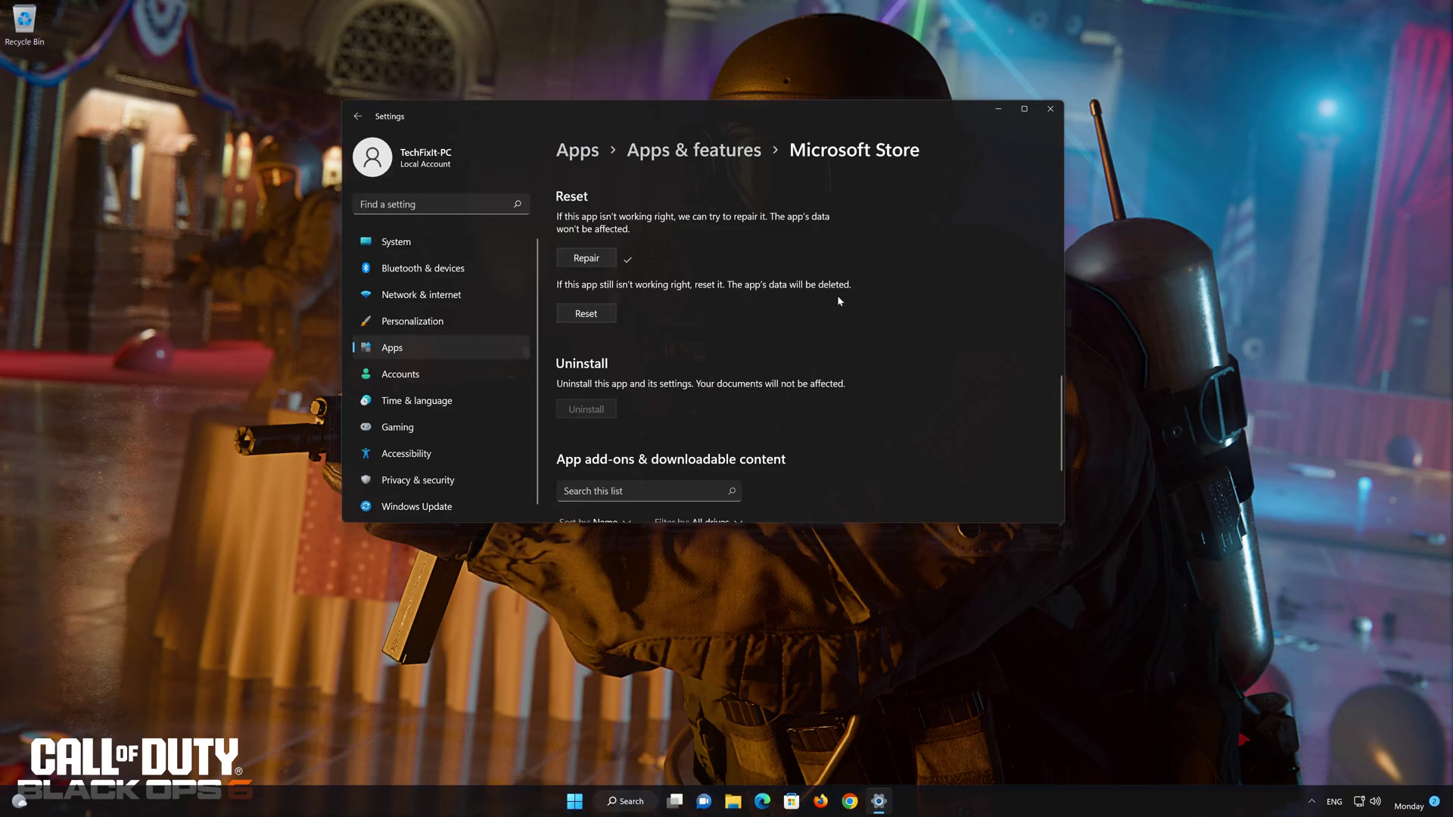
# Reset Microsoft Store's app data and confirm the reset.
pyautogui.click(580, 316)
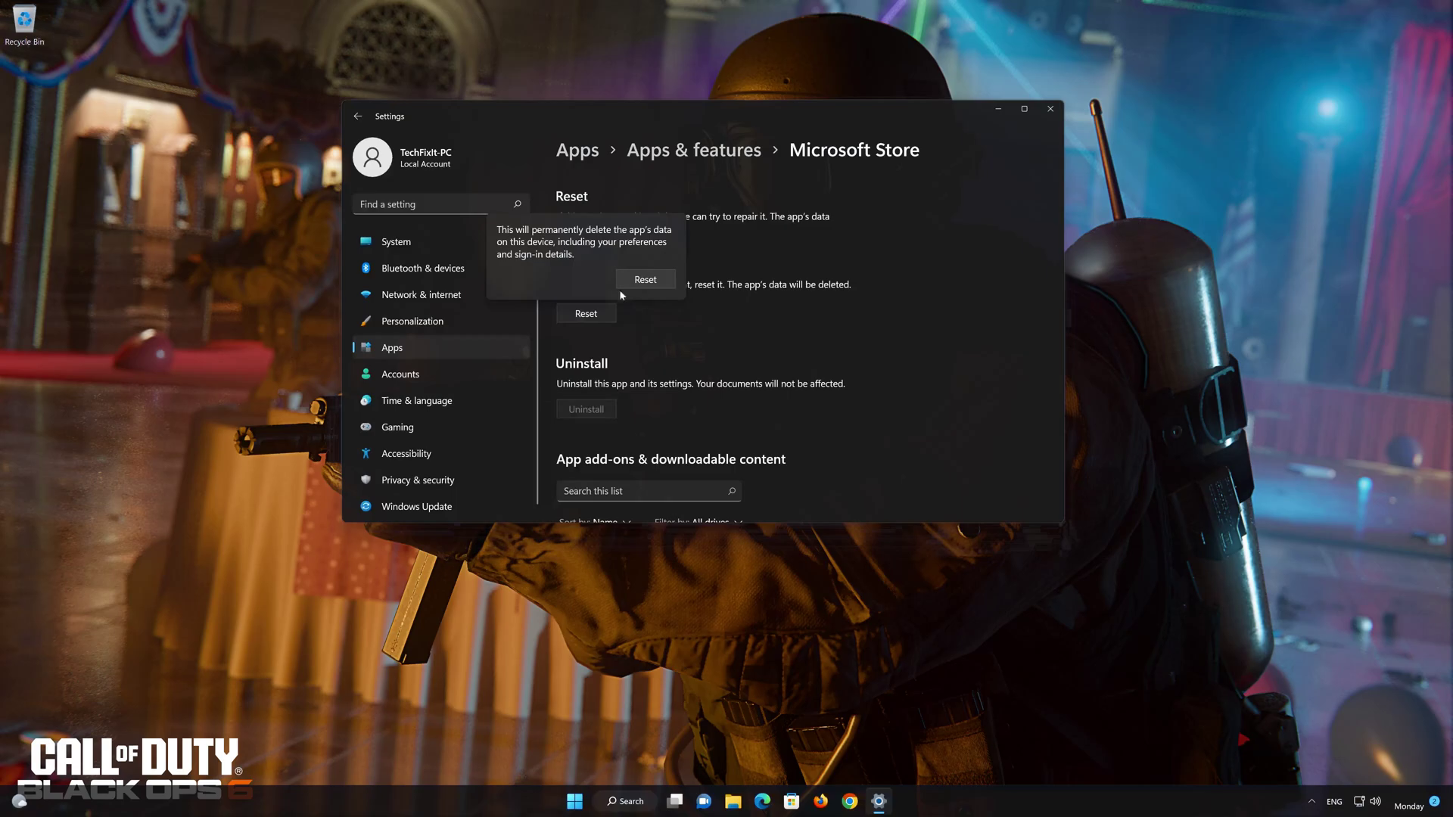
pyautogui.click(644, 280)
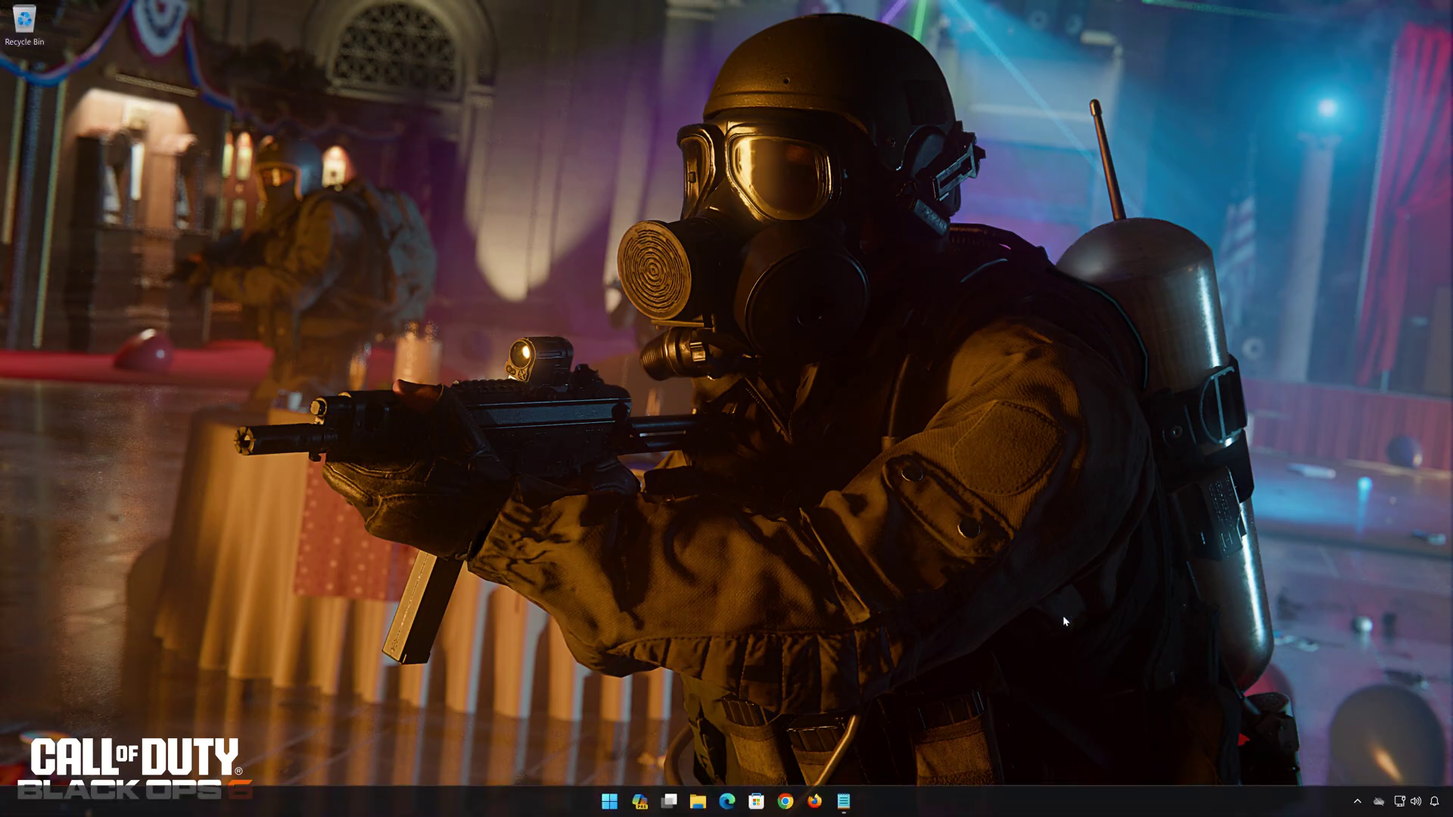
# Search Start for powershell and run Windows PowerShell as Administrator.
pyautogui.click(613, 802)
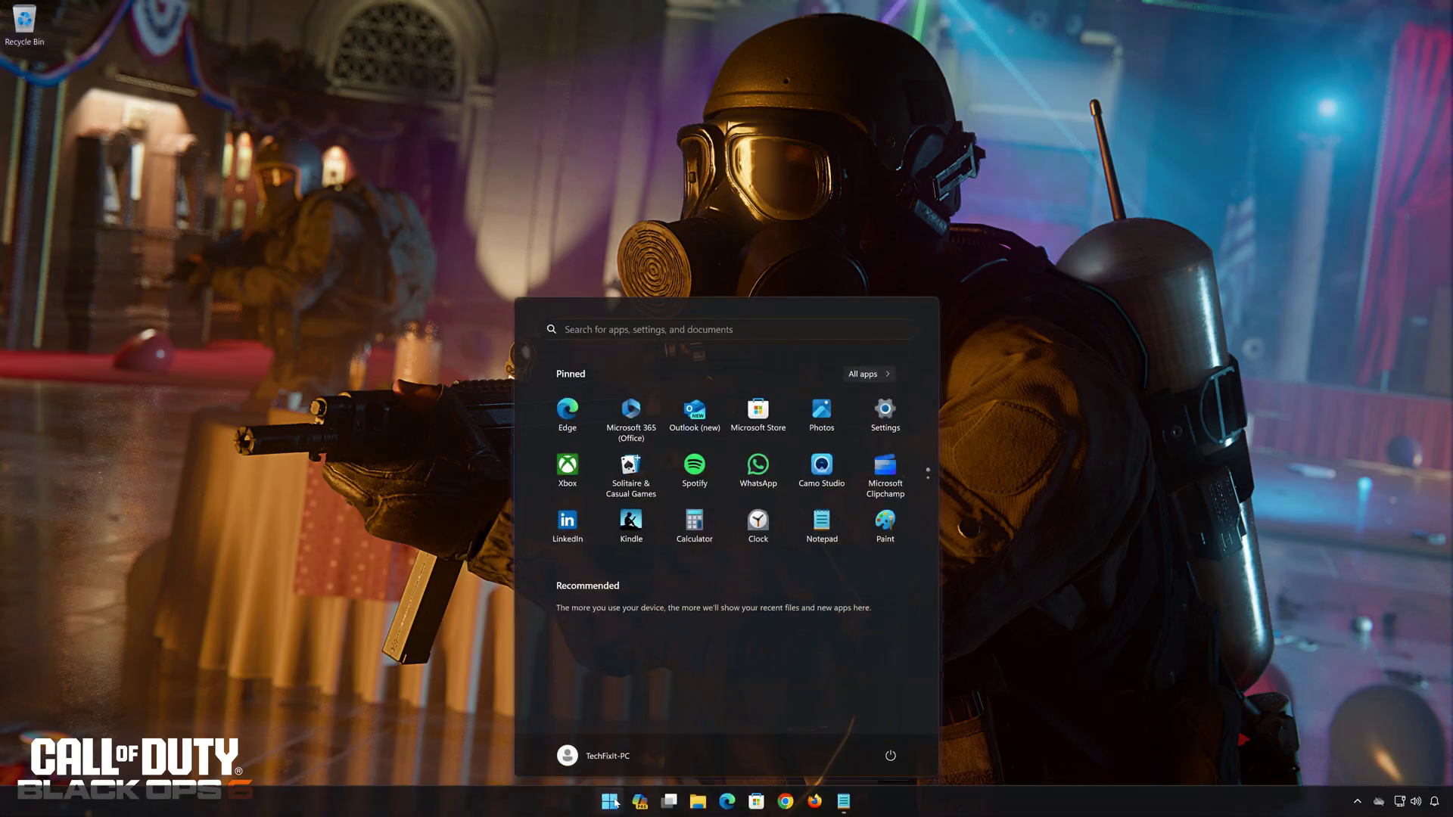
pyautogui.write('powershell')
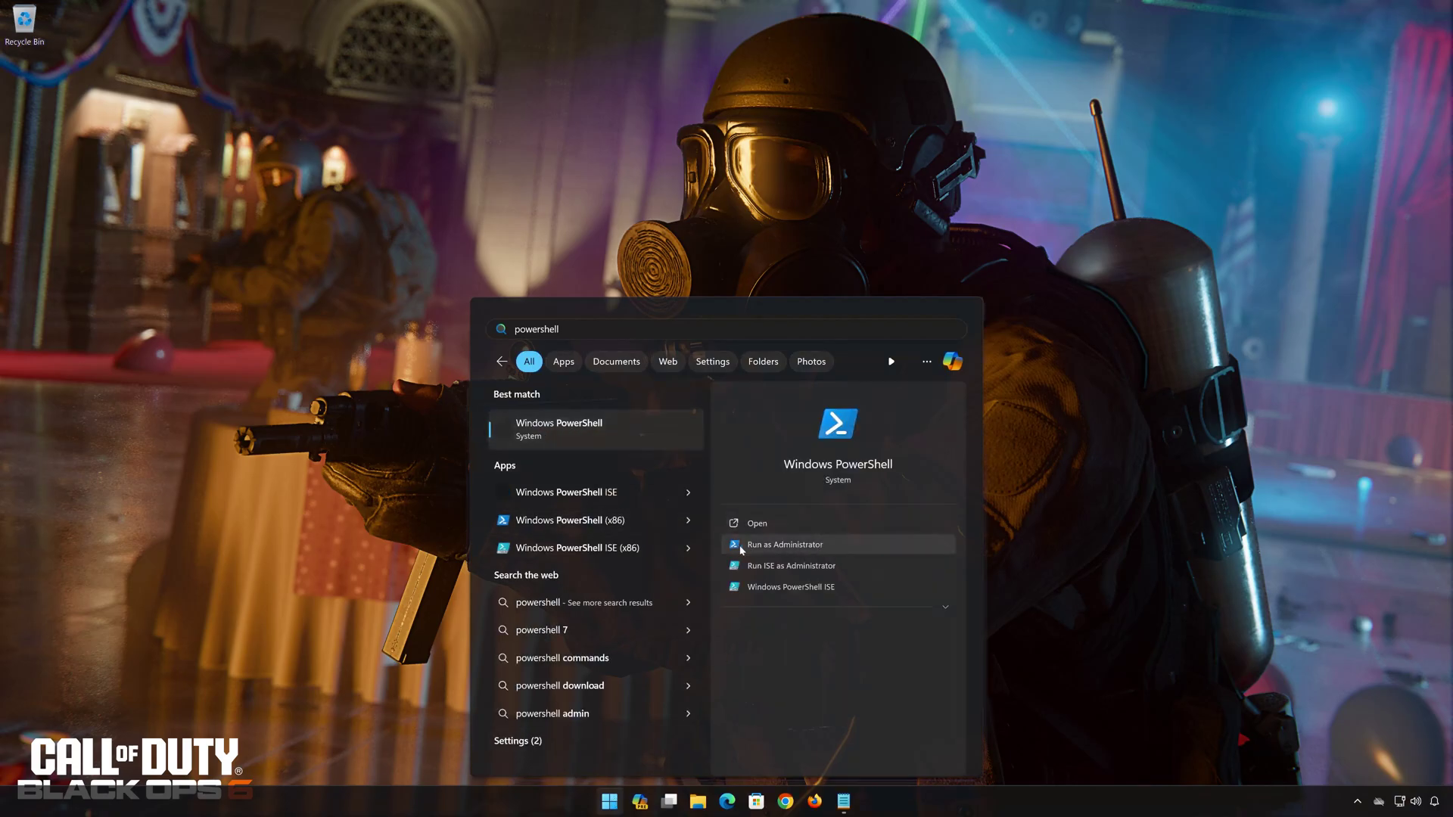
pyautogui.click(821, 546)
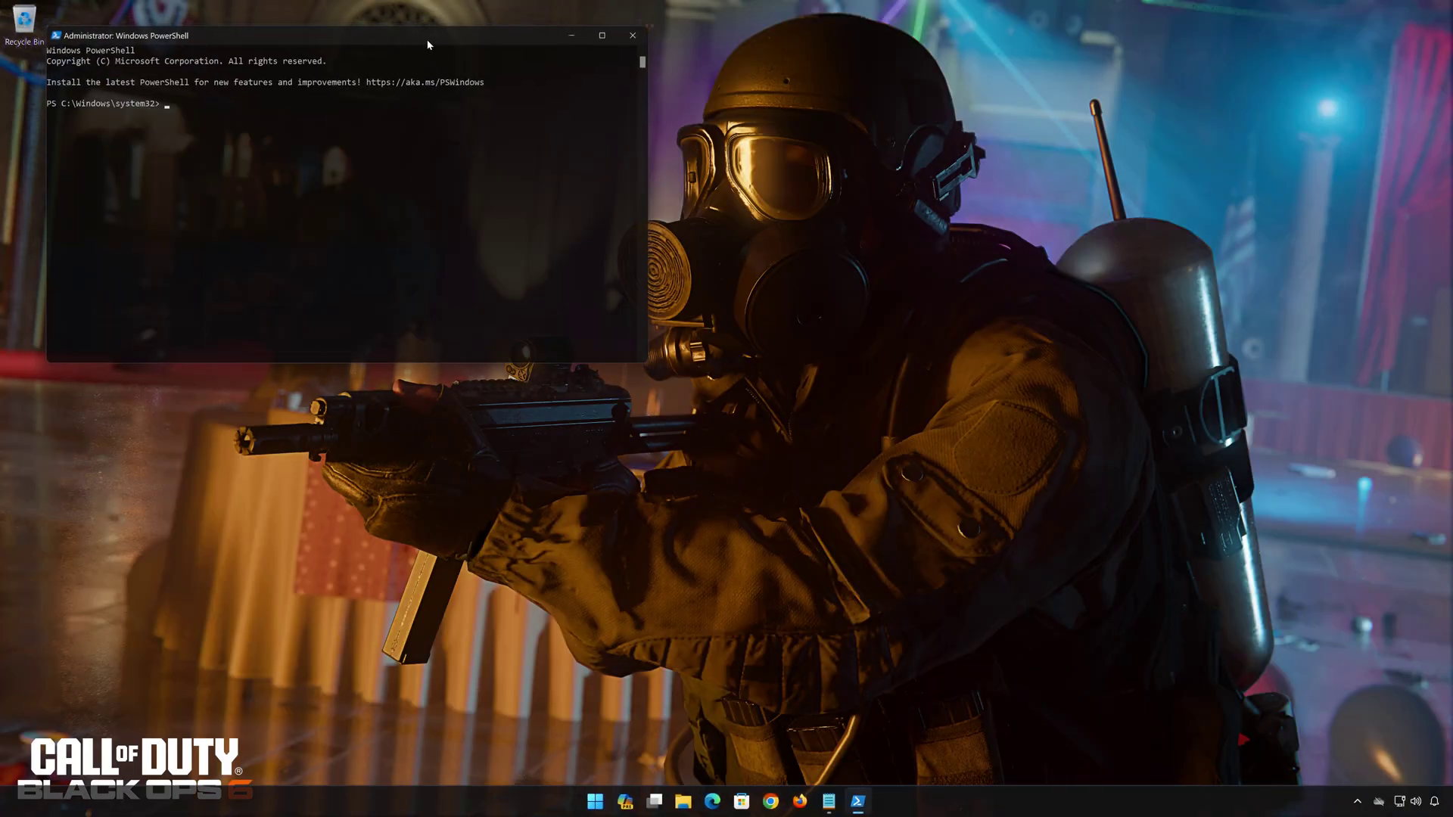
# Copy the get-appxpackage Microsoft.GamingServices removal line from Notepad.
pyautogui.moveTo(397, 43); pyautogui.dragTo(820, 197)
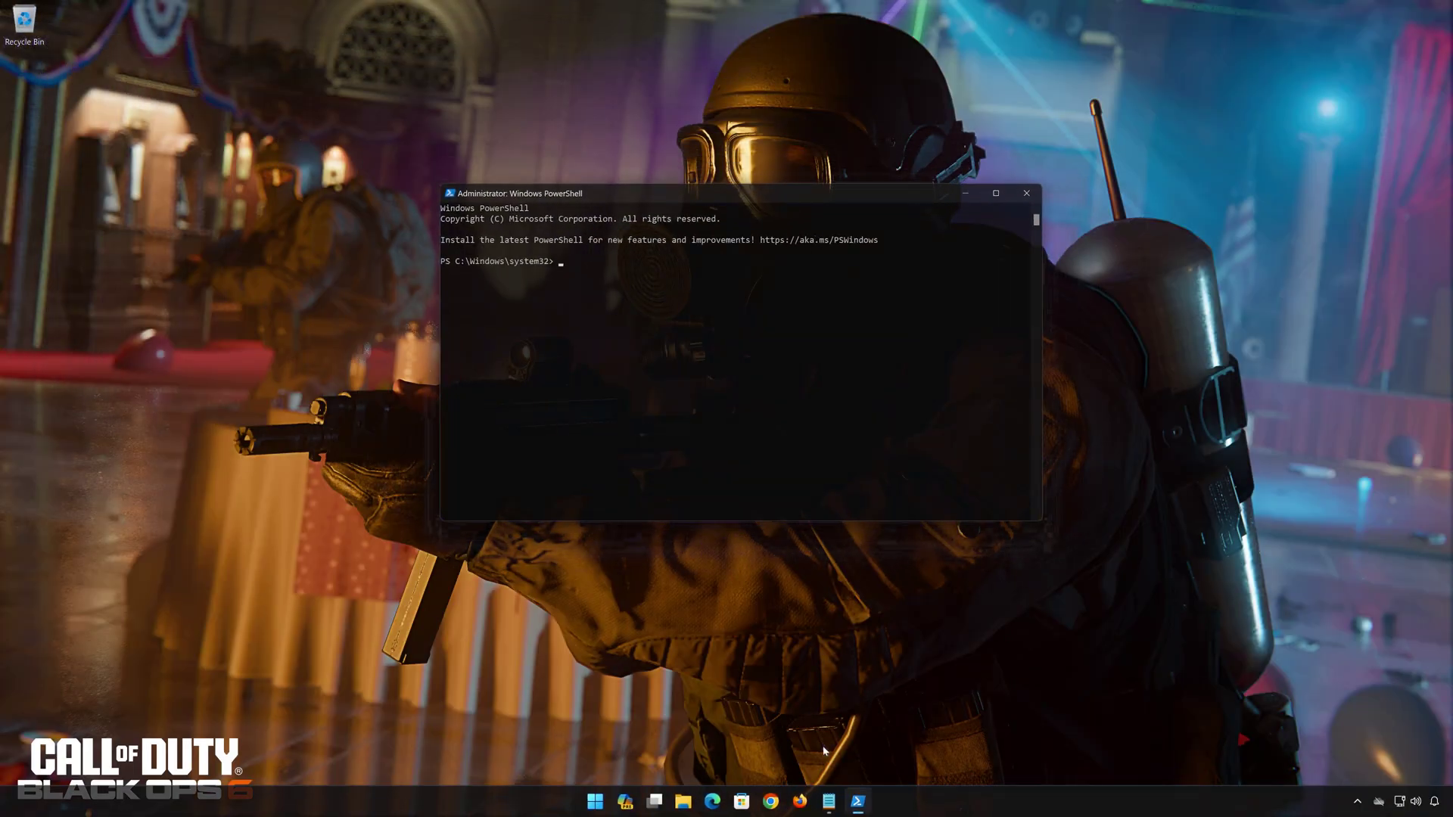
pyautogui.click(829, 801)
pyautogui.moveTo(490, 169); pyautogui.dragTo(119, 171)
pyautogui.hotkey('ctrl', 'c')
pyautogui.rightClick(119, 171)
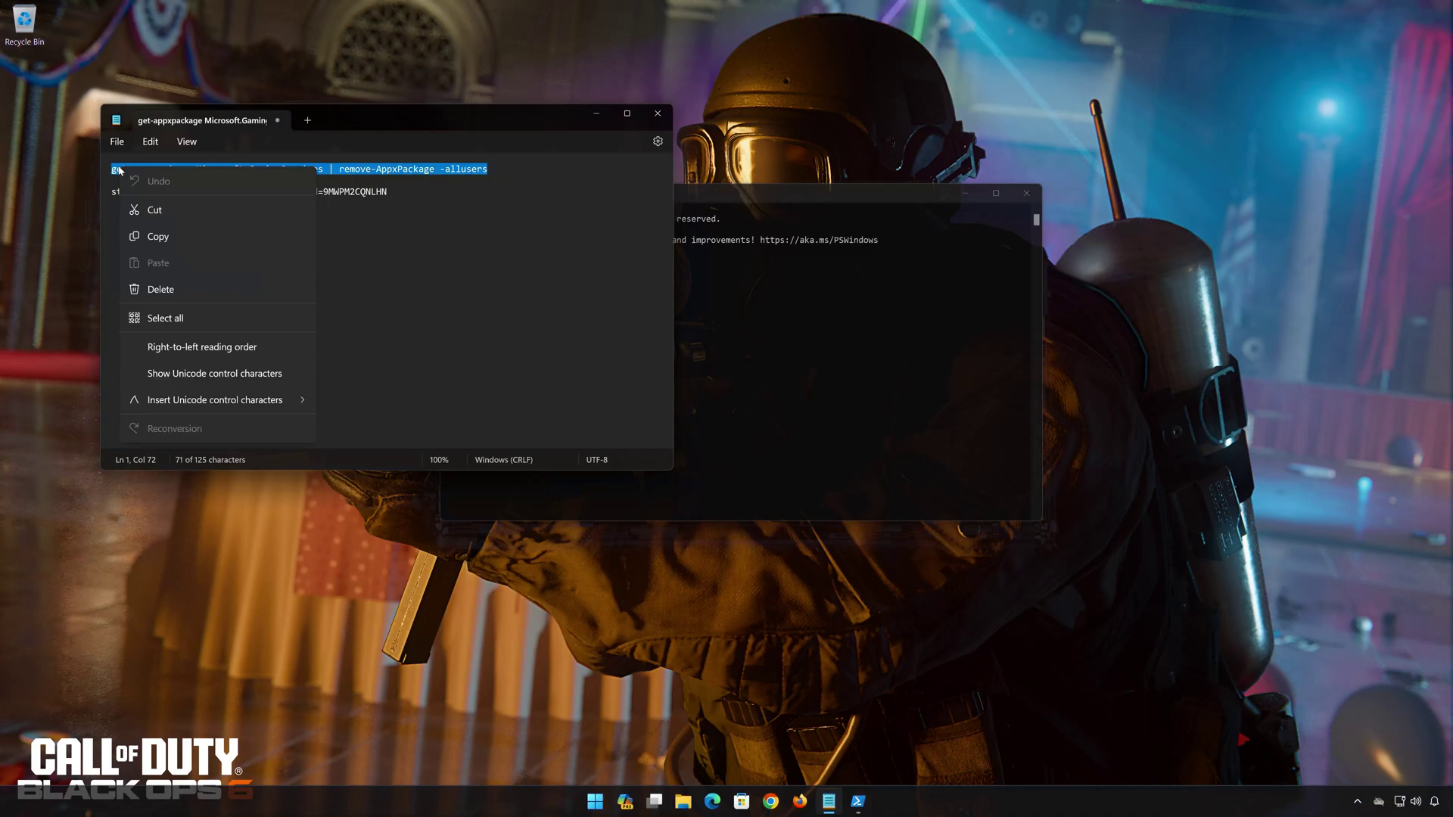
pyautogui.click(154, 237)
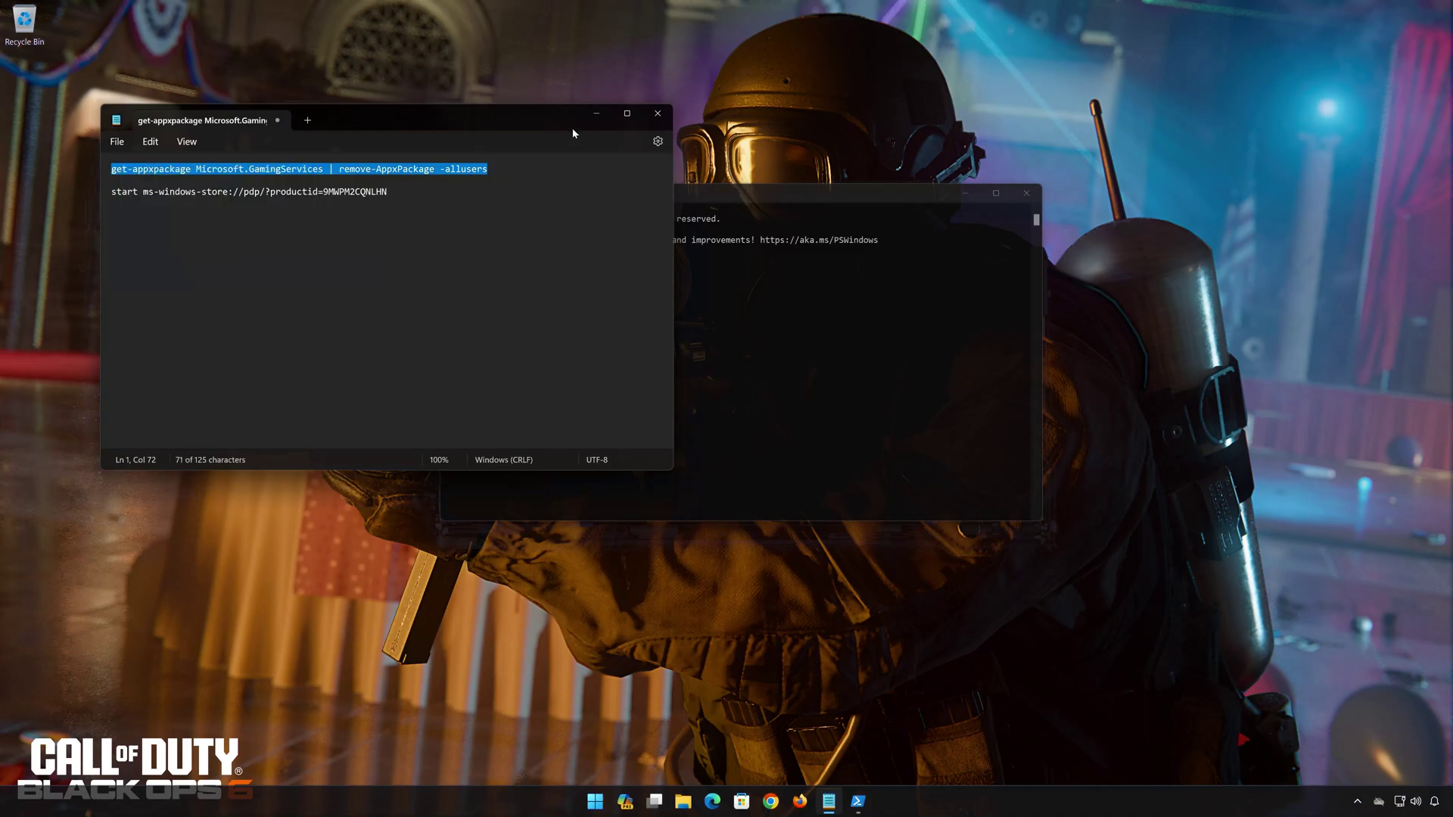
pyautogui.click(598, 113)
# Paste the command into PowerShell and run it to remove Gaming Services for all users.
pyautogui.rightClick(651, 198)
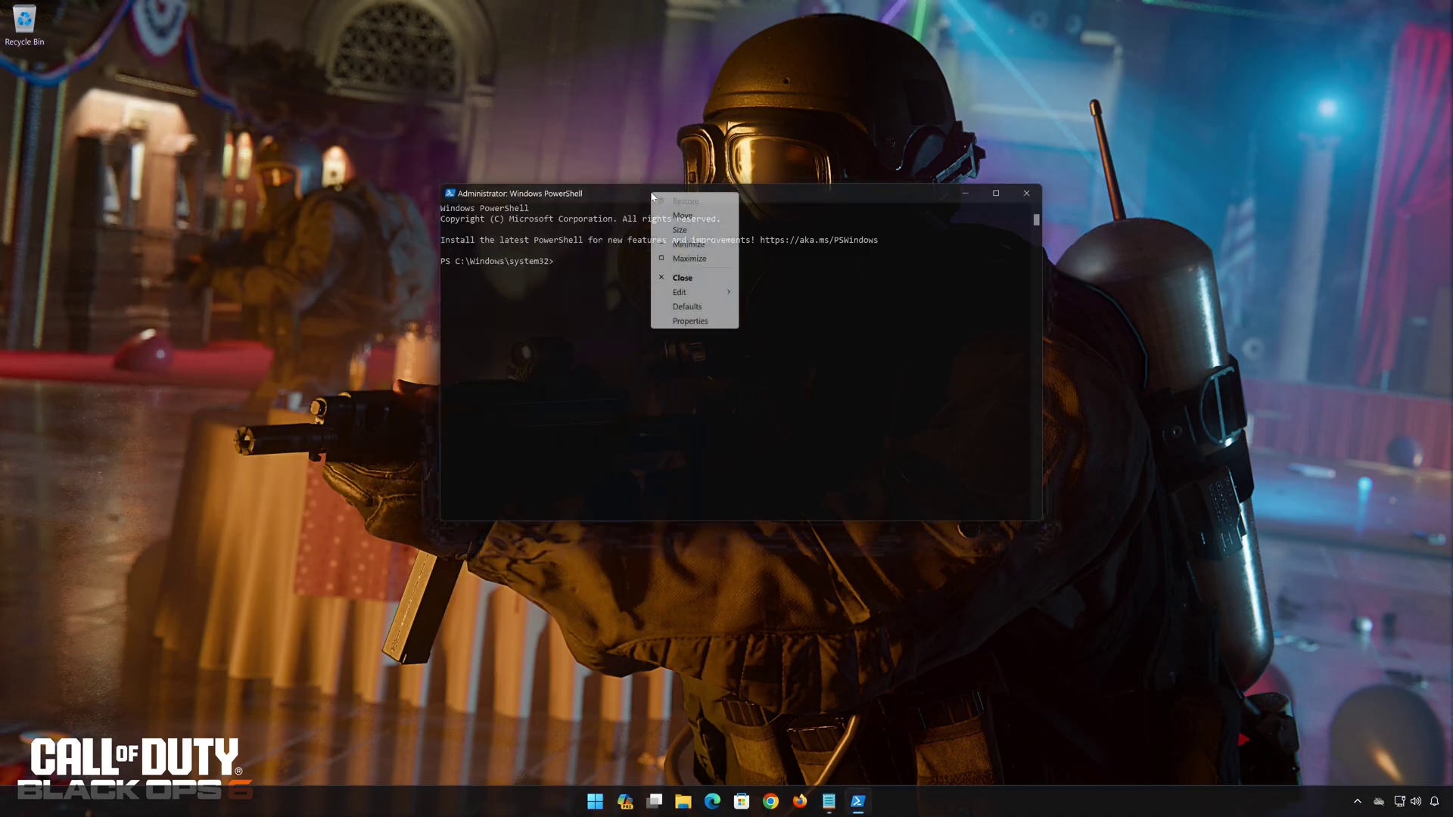
pyautogui.moveTo(681, 295)
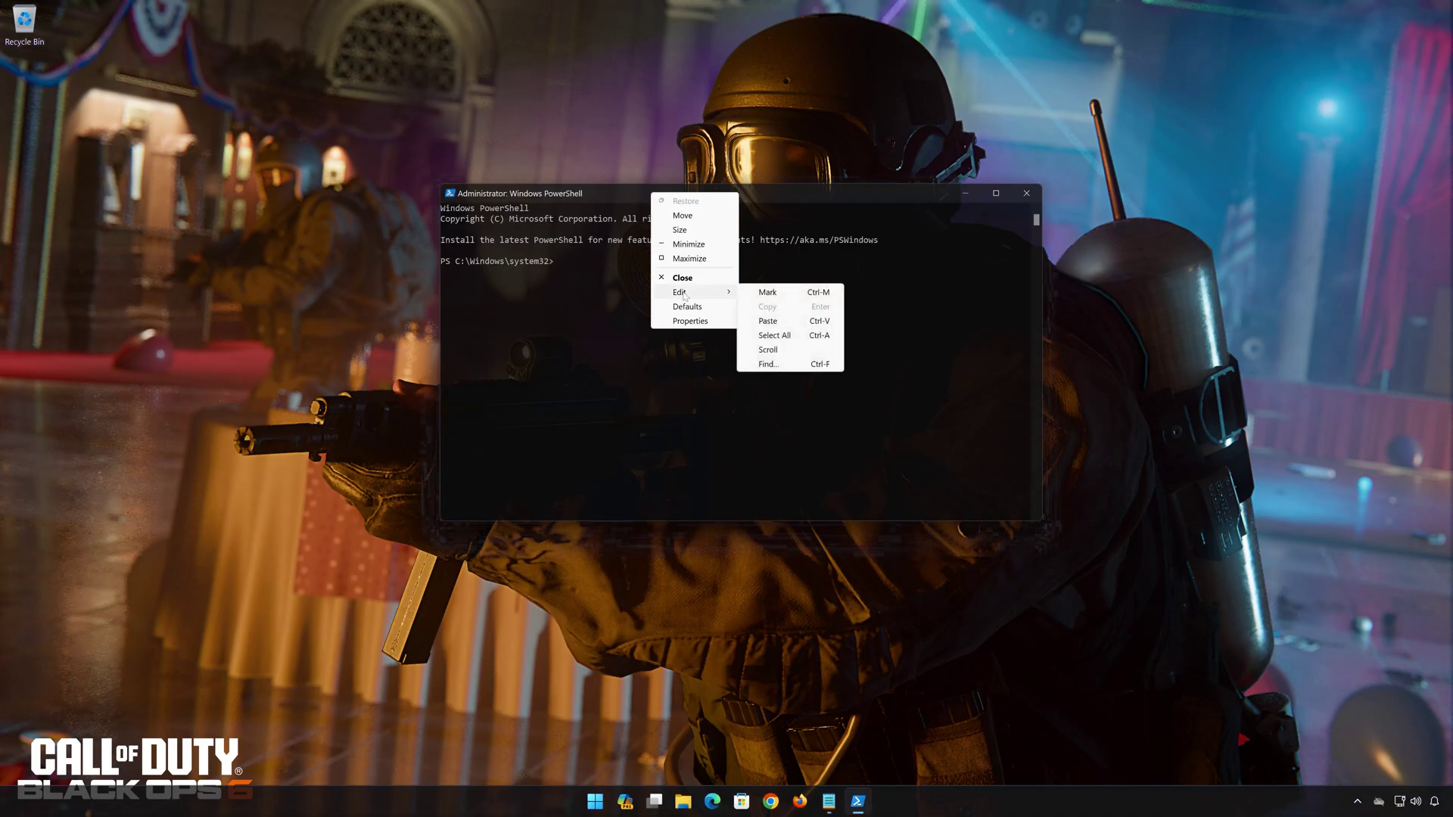
pyautogui.click(805, 324)
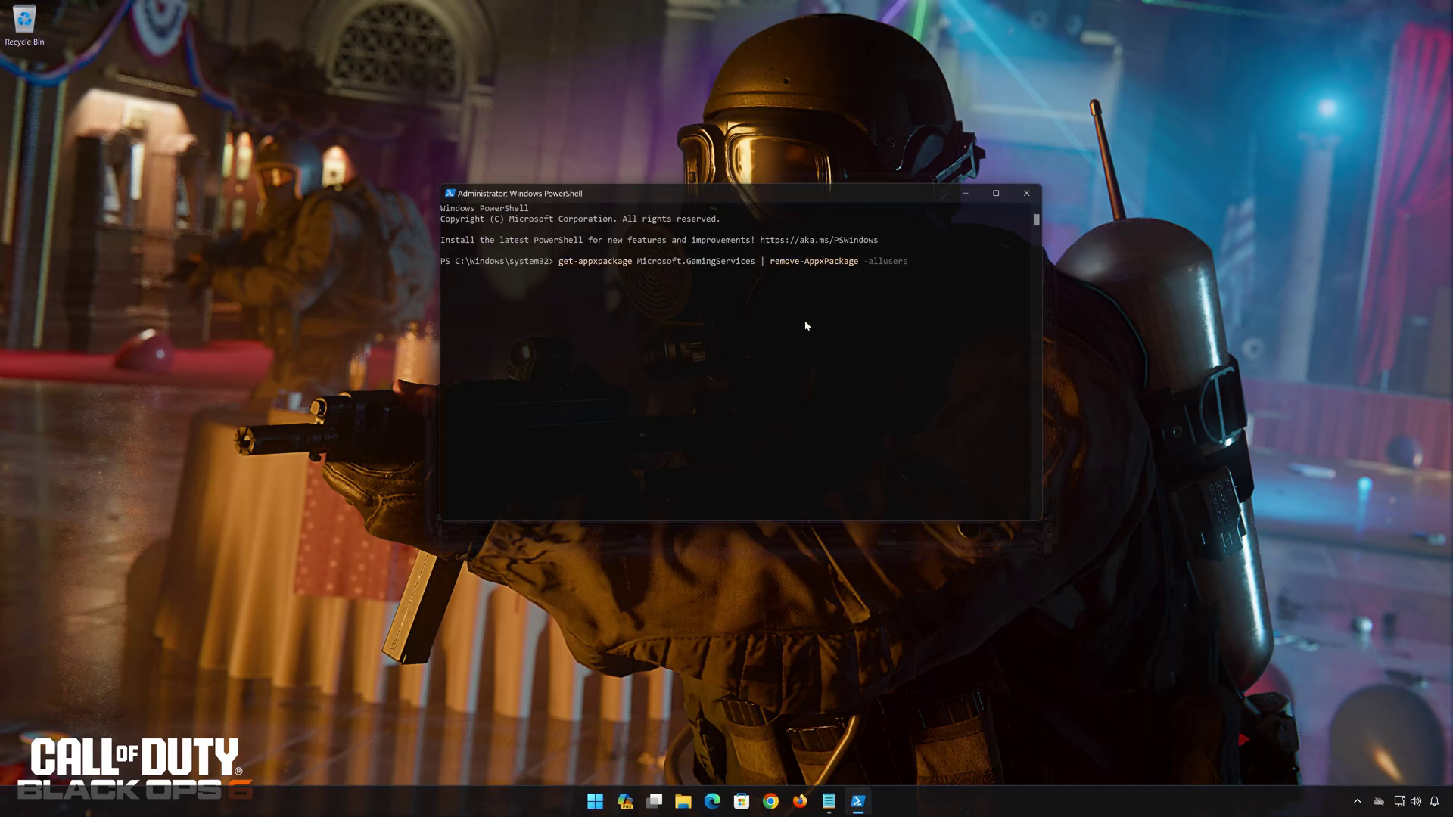
pyautogui.press('Return')
# Copy the start ms-windows-store://pdp/?productid=9MWPM2CQNLHN line from Notepad and paste it into PowerShell.
pyautogui.click(829, 801)
pyautogui.moveTo(407, 195); pyautogui.dragTo(111, 194)
pyautogui.rightClick(138, 193)
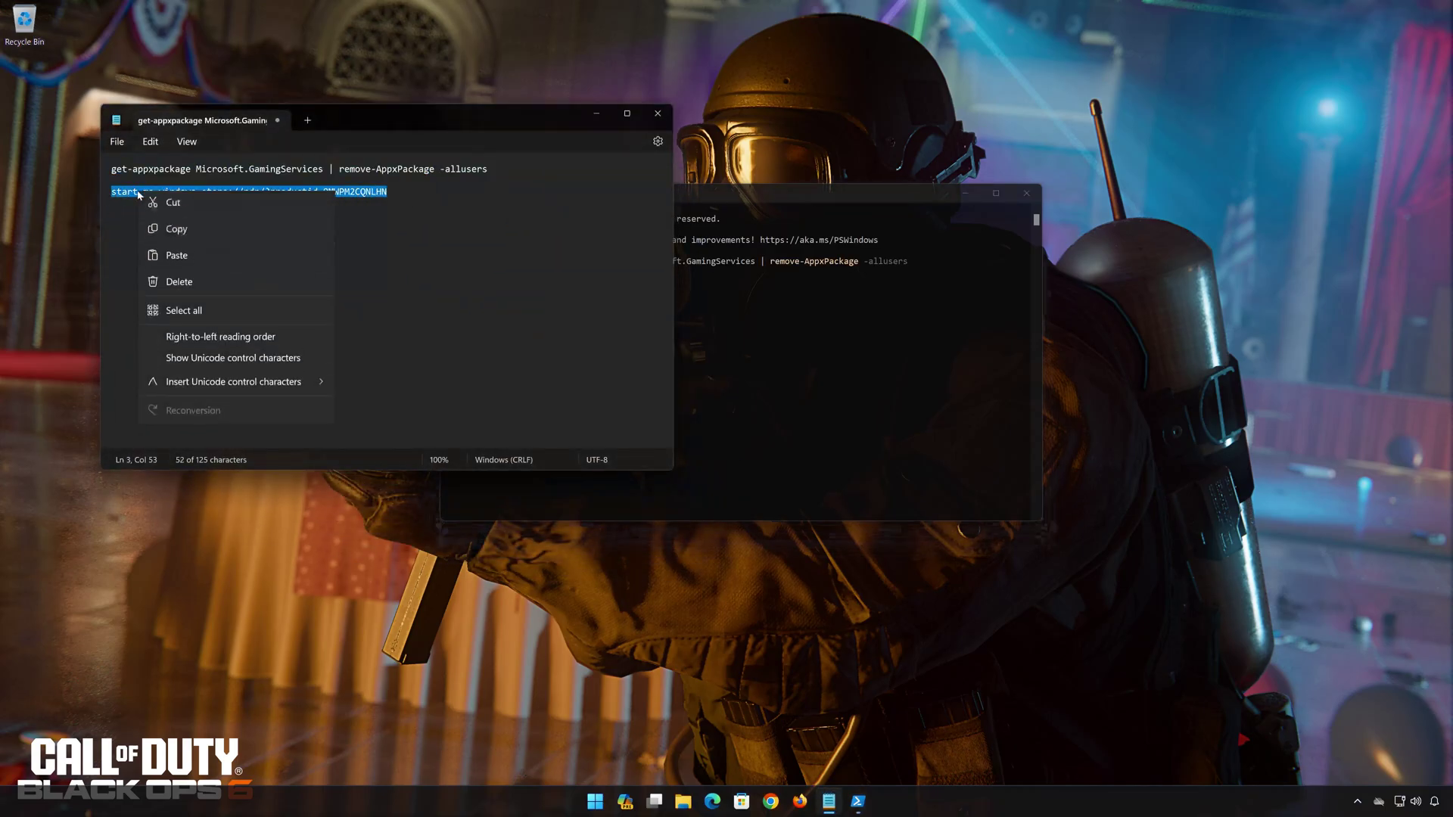
pyautogui.click(175, 260)
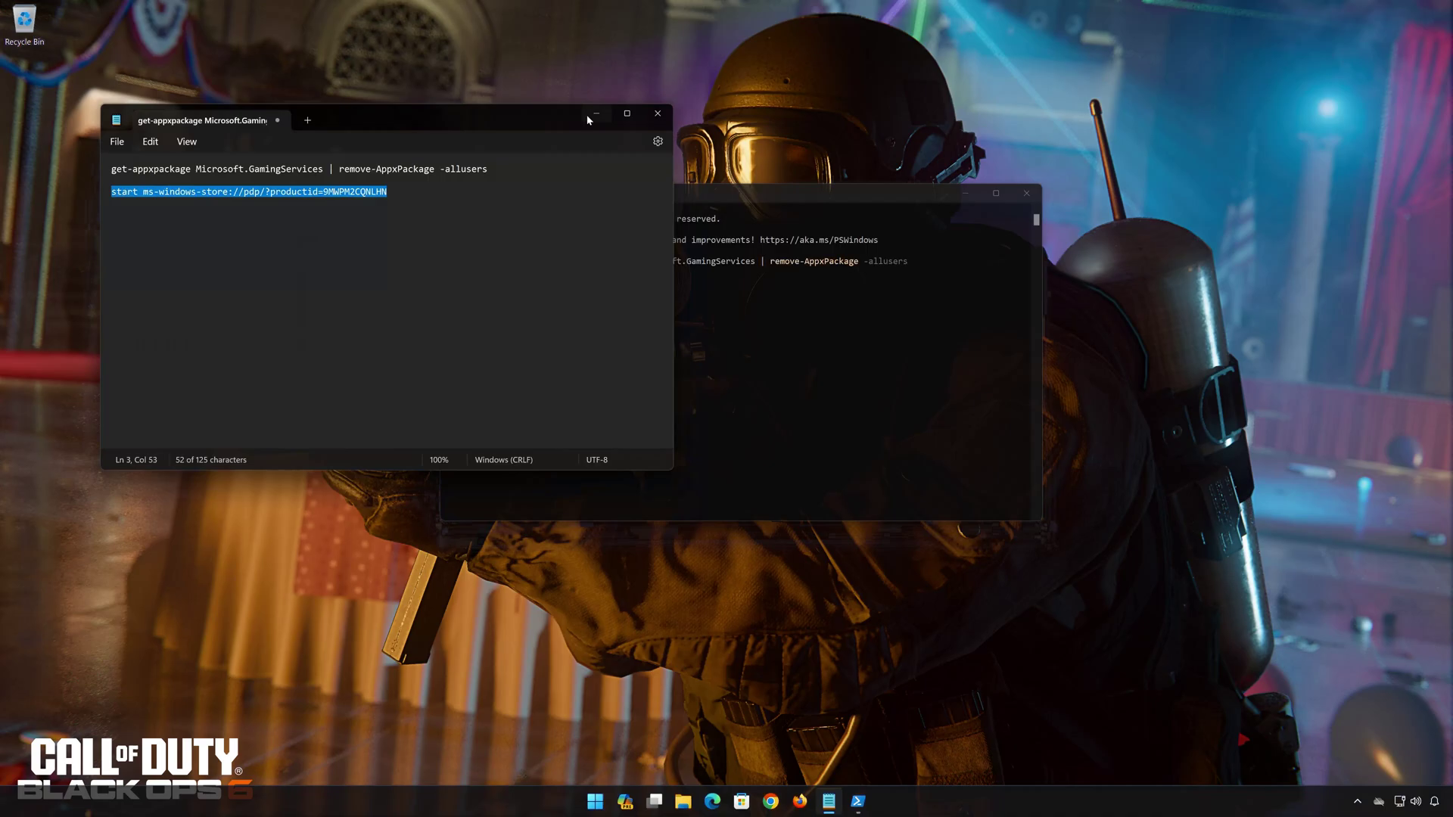
pyautogui.click(590, 115)
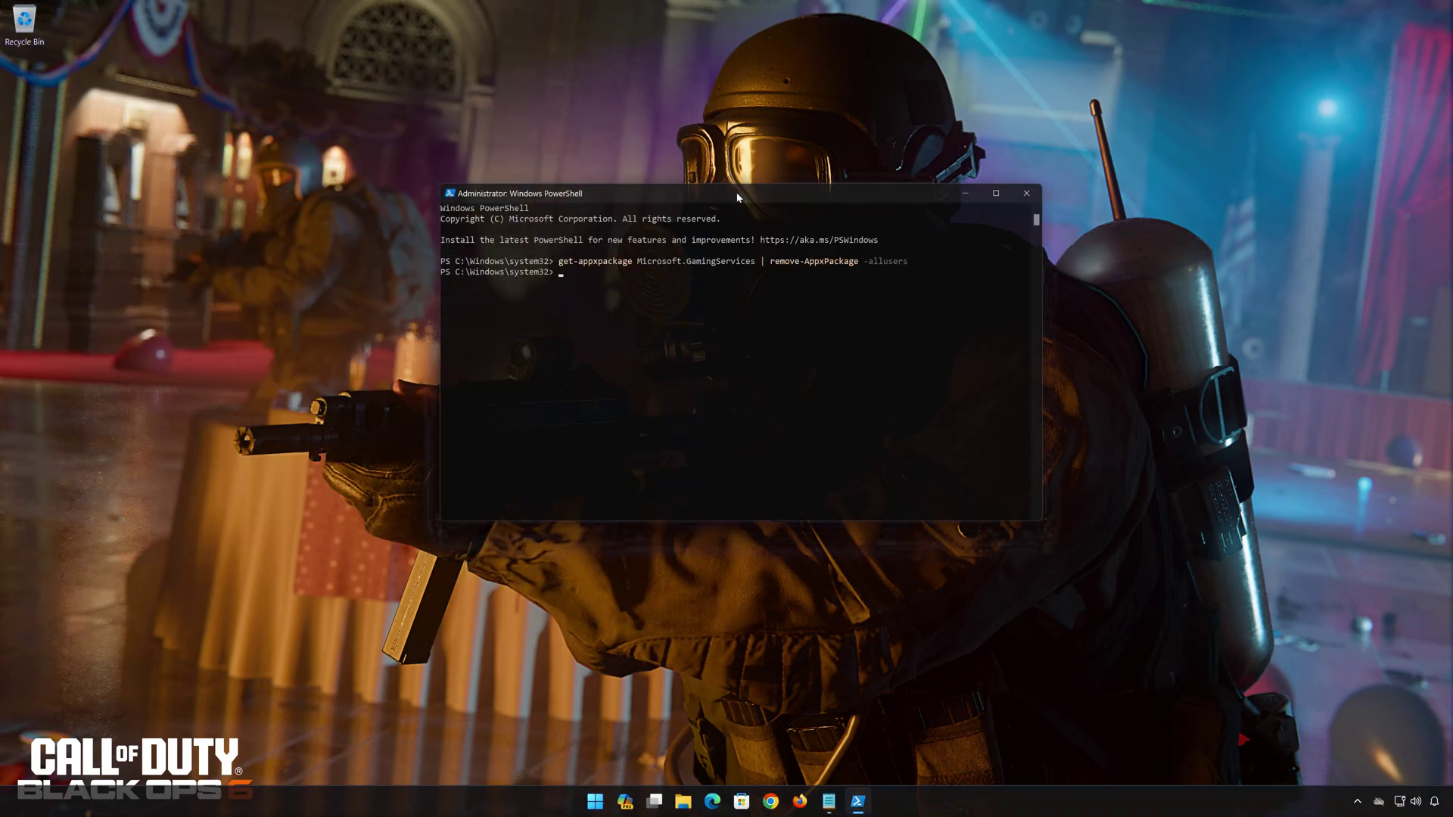
pyautogui.rightClick(738, 198)
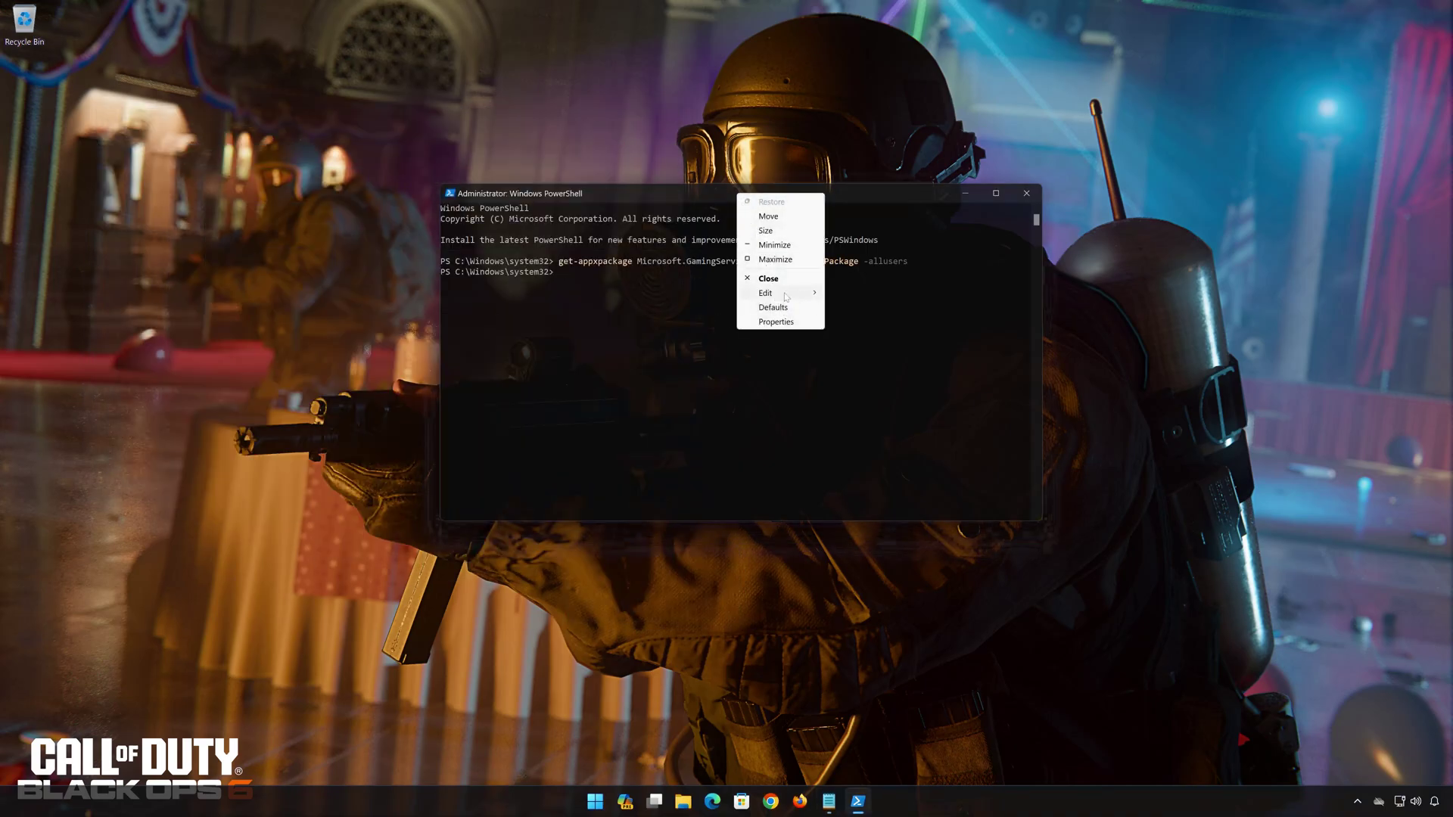
pyautogui.moveTo(787, 295)
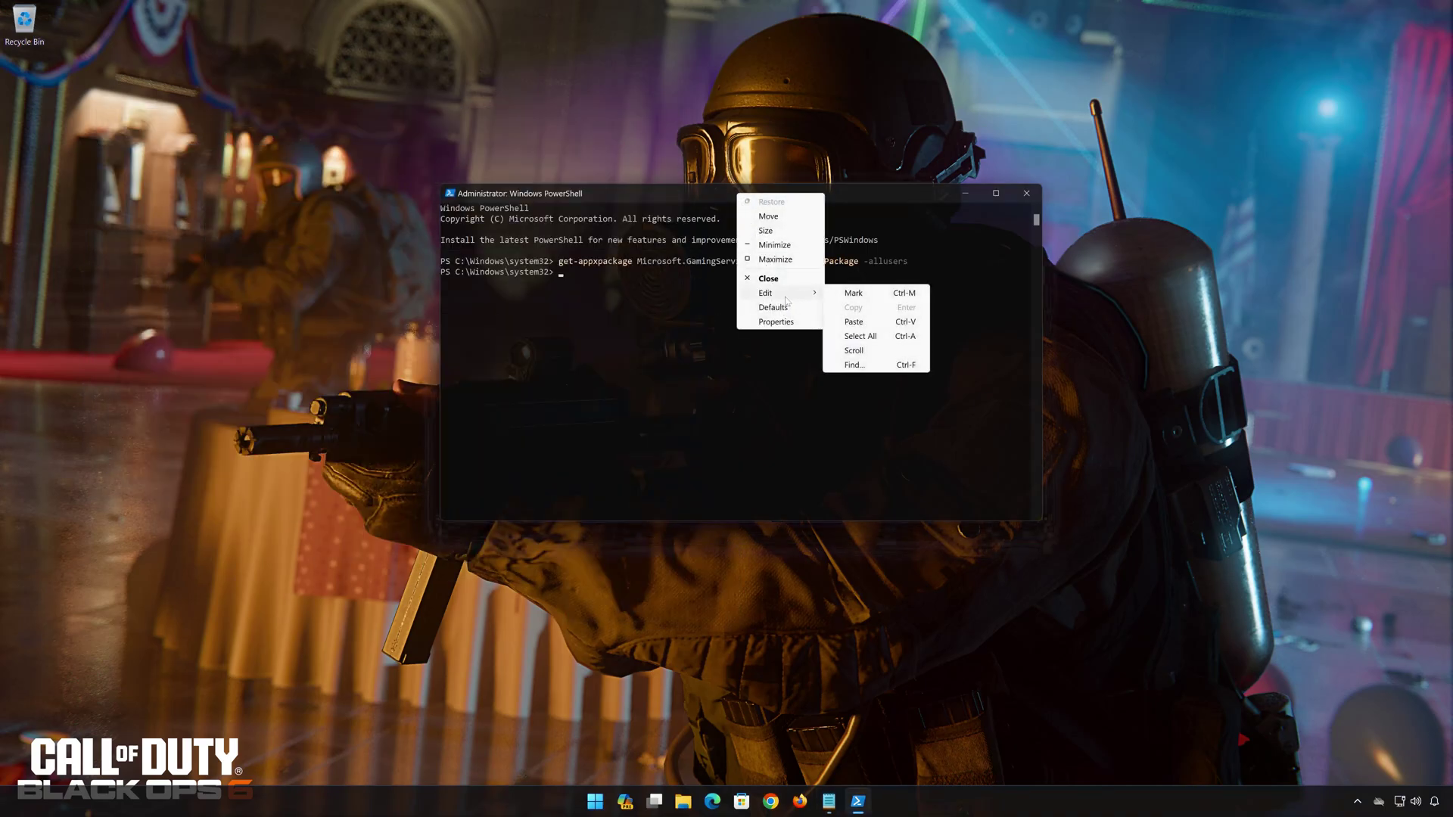
pyautogui.click(855, 322)
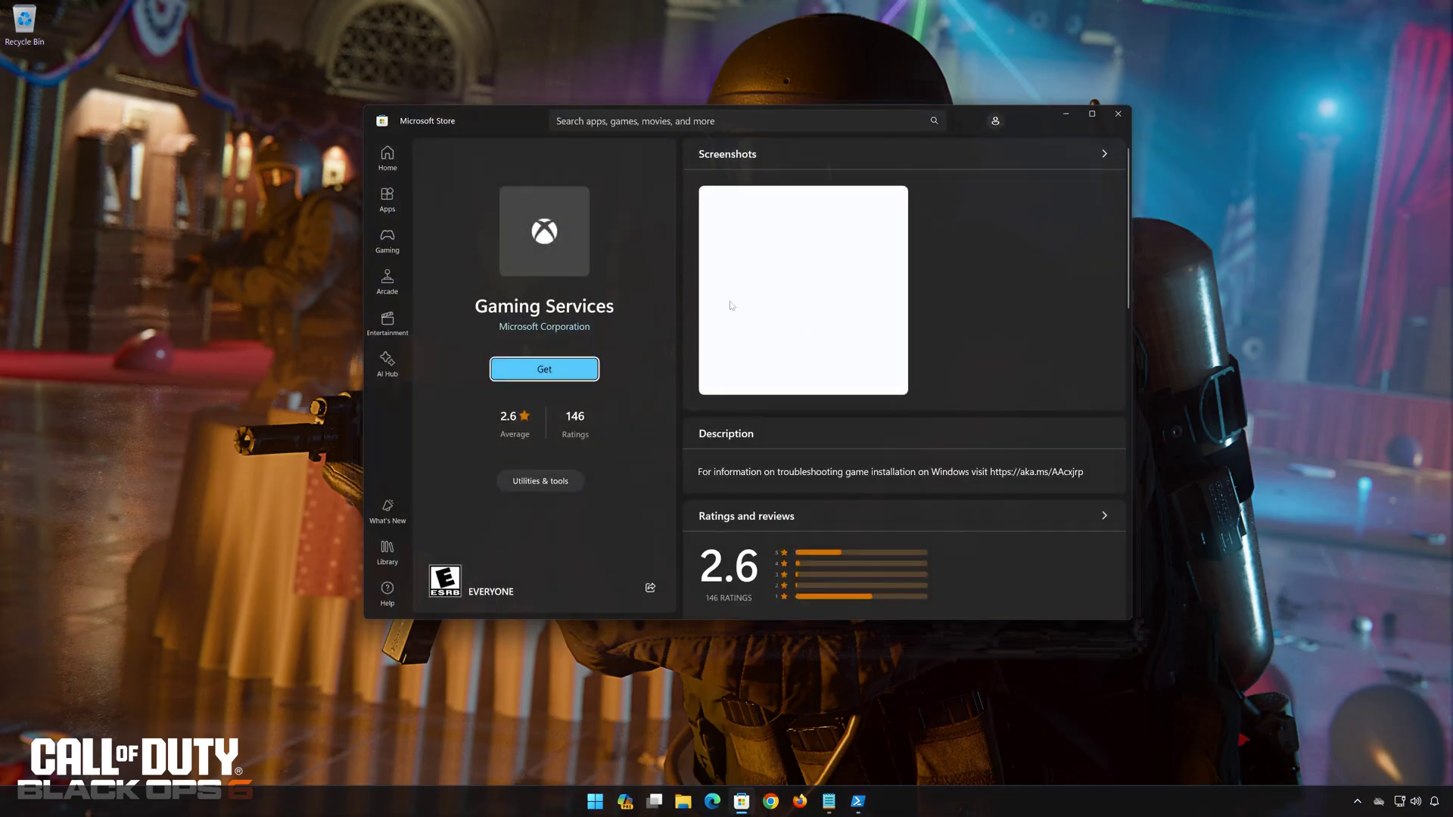
# Install the 50.69 MB Gaming Services package from its Store page, approving the permission prompt.
pyautogui.click(543, 370)
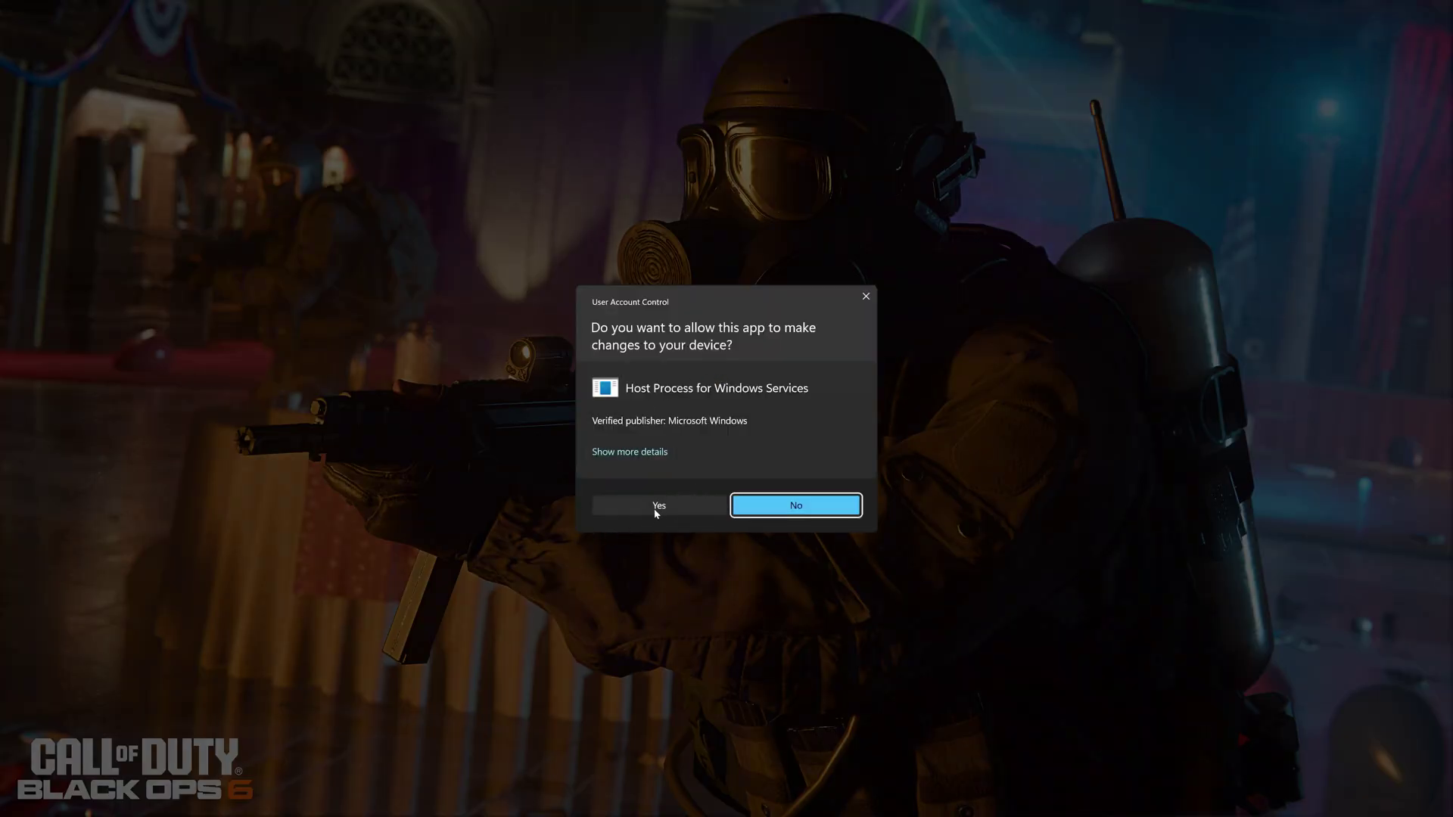
pyautogui.click(656, 506)
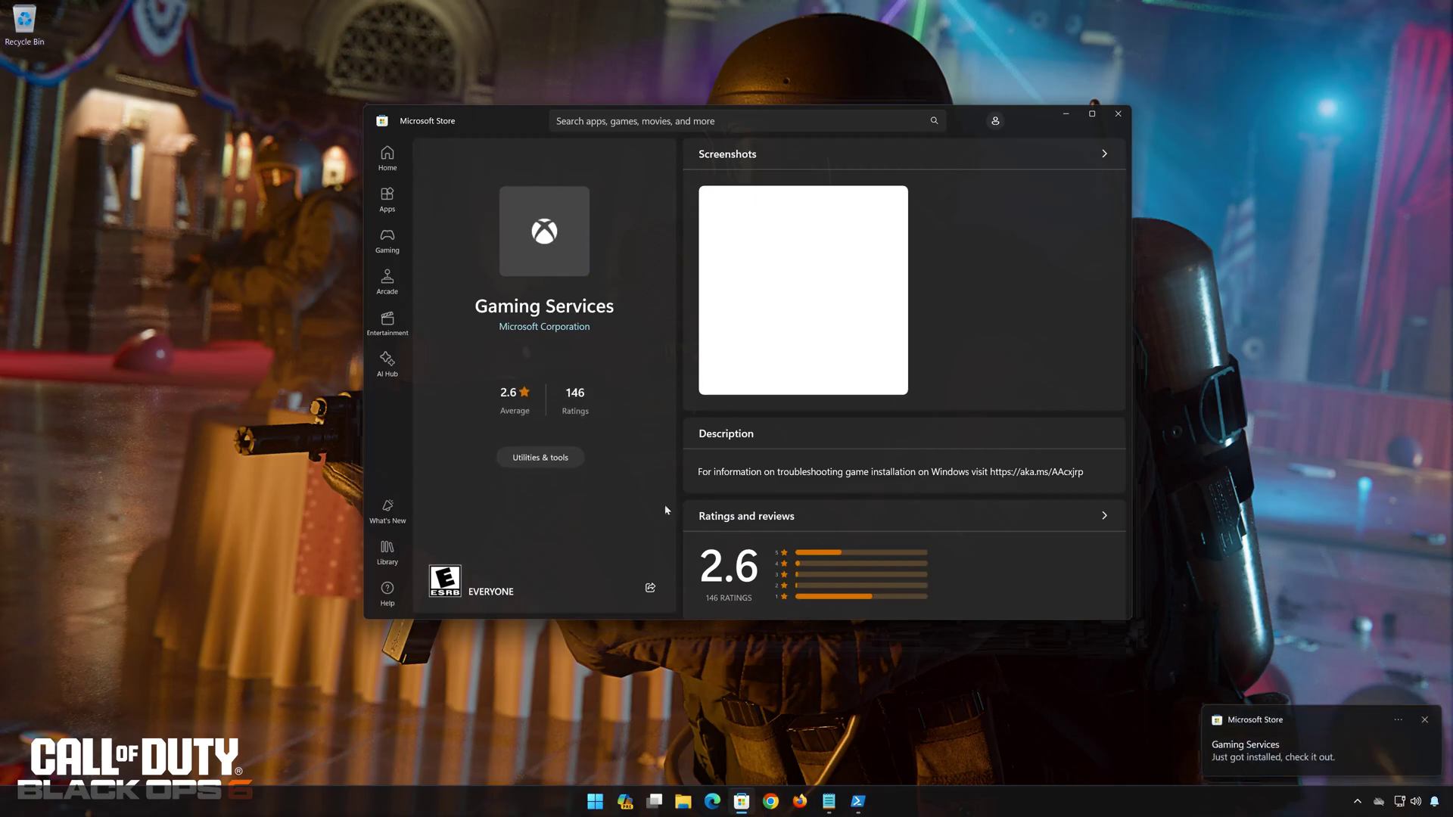
pyautogui.click(1210, 760)
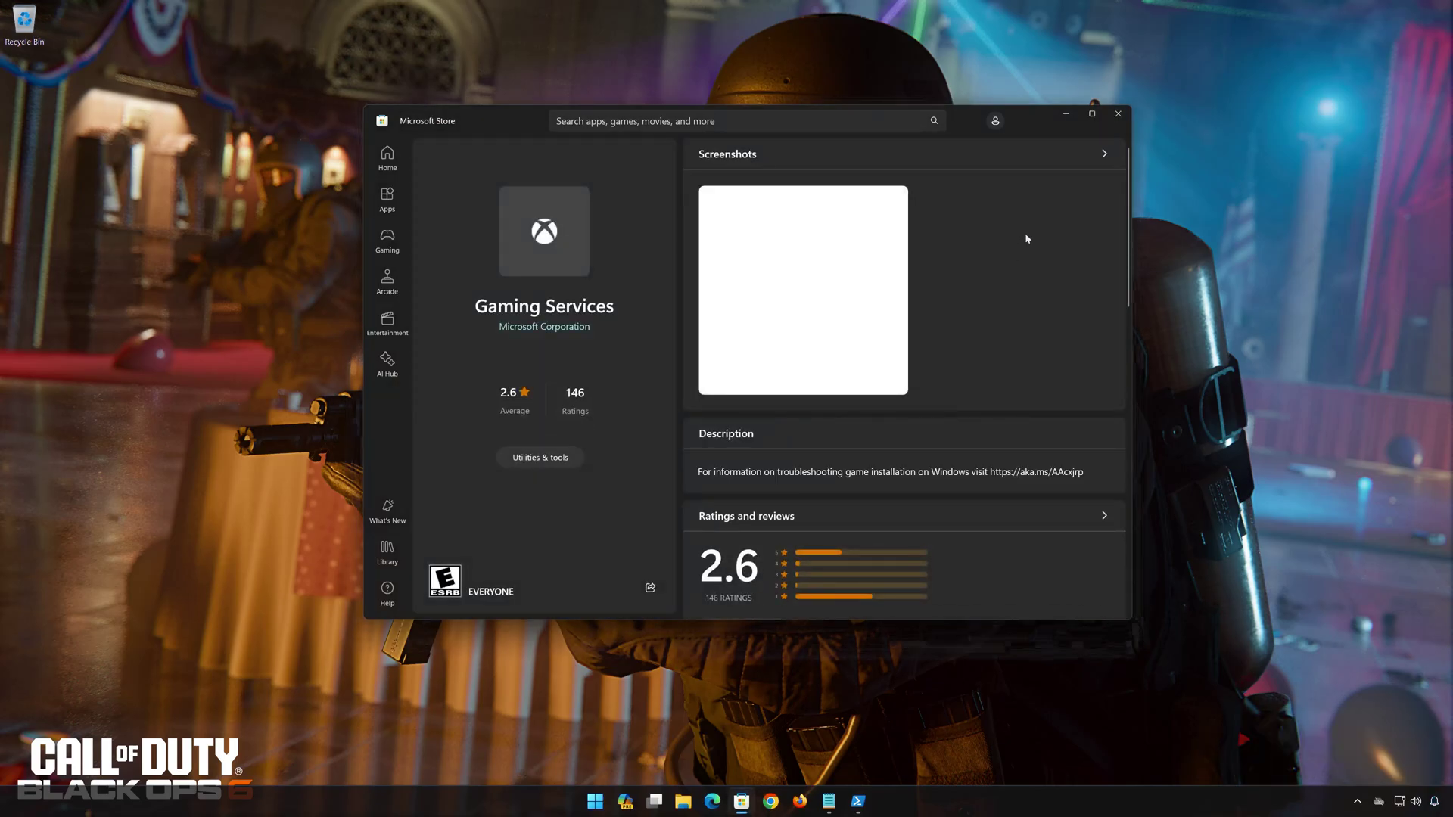
# Close Microsoft Store and close the administrator PowerShell with the exit command.
pyautogui.click(1118, 113)
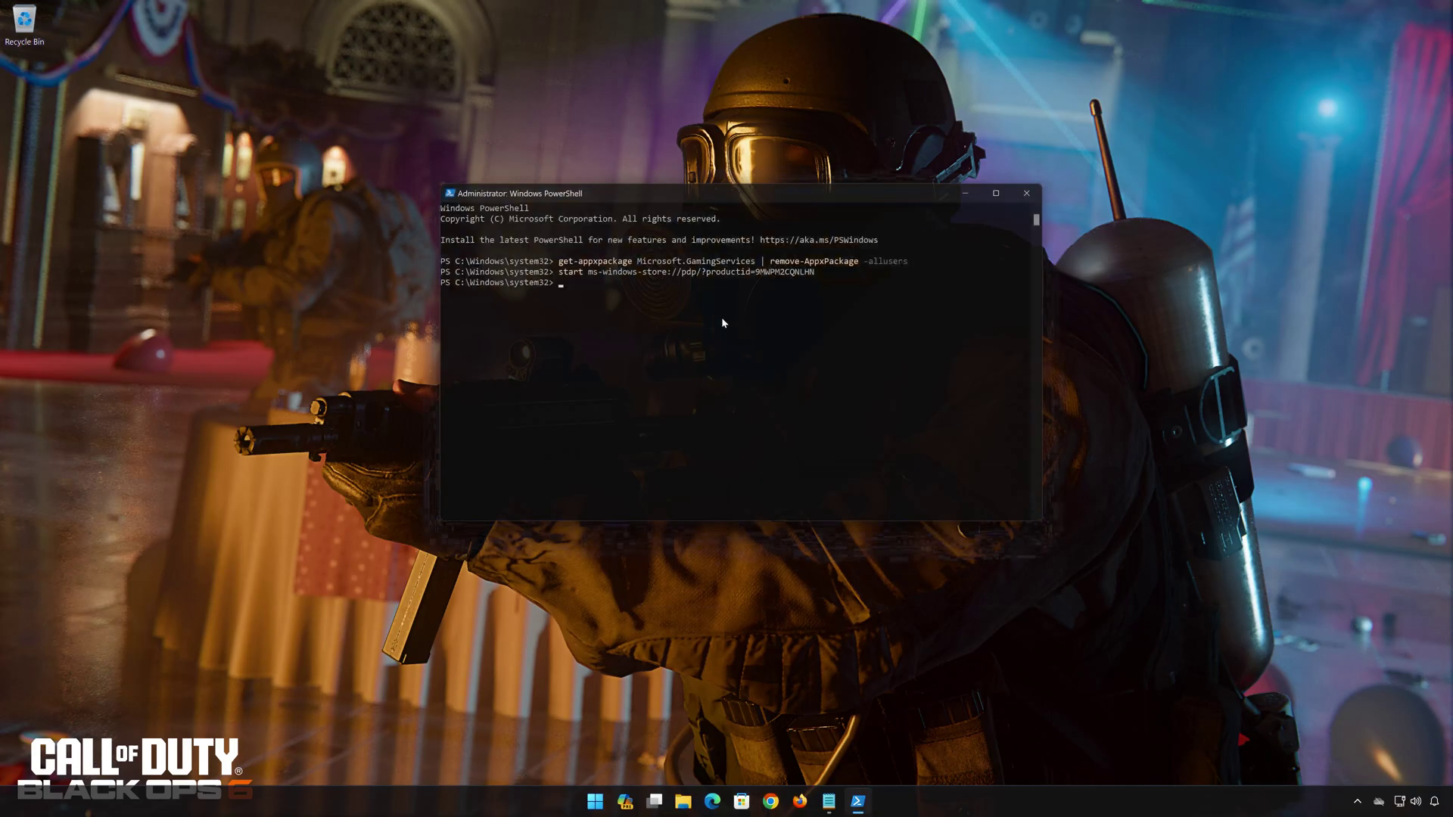
pyautogui.write('exit')
pyautogui.press('Return')
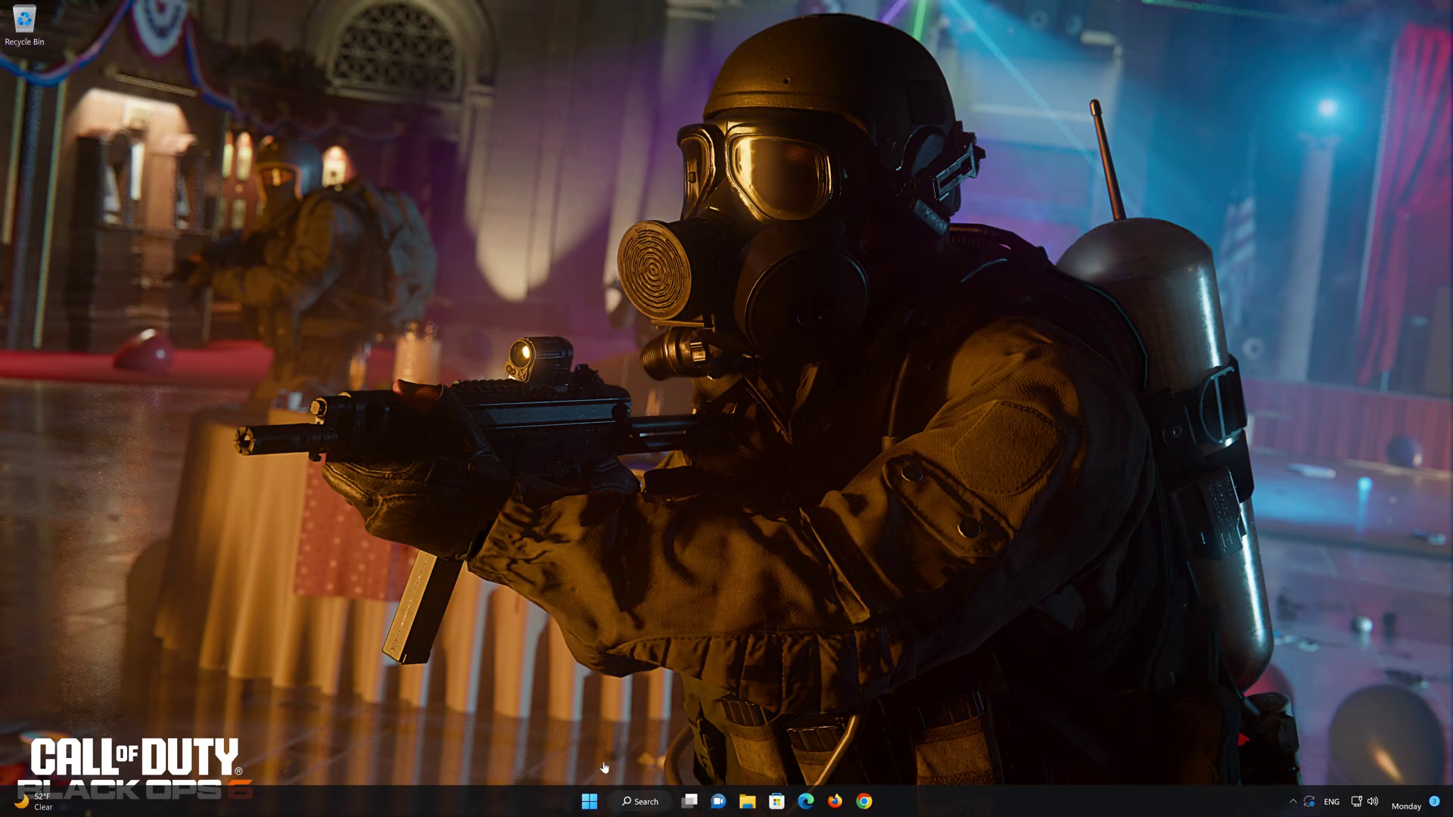
# Open Settings at Apps & features and scroll the installed apps list down to Xbox.
pyautogui.click(590, 807)
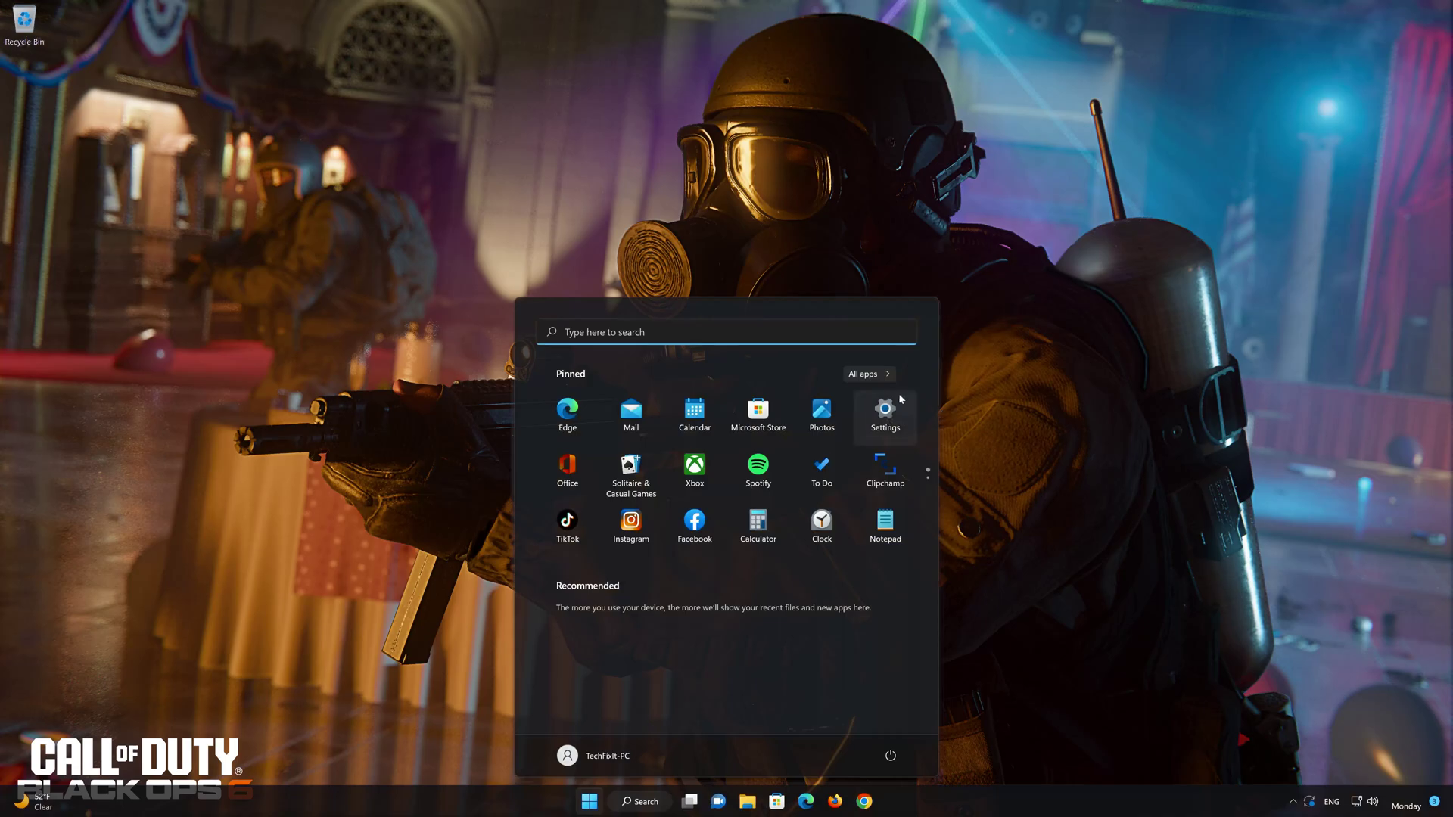
pyautogui.click(886, 418)
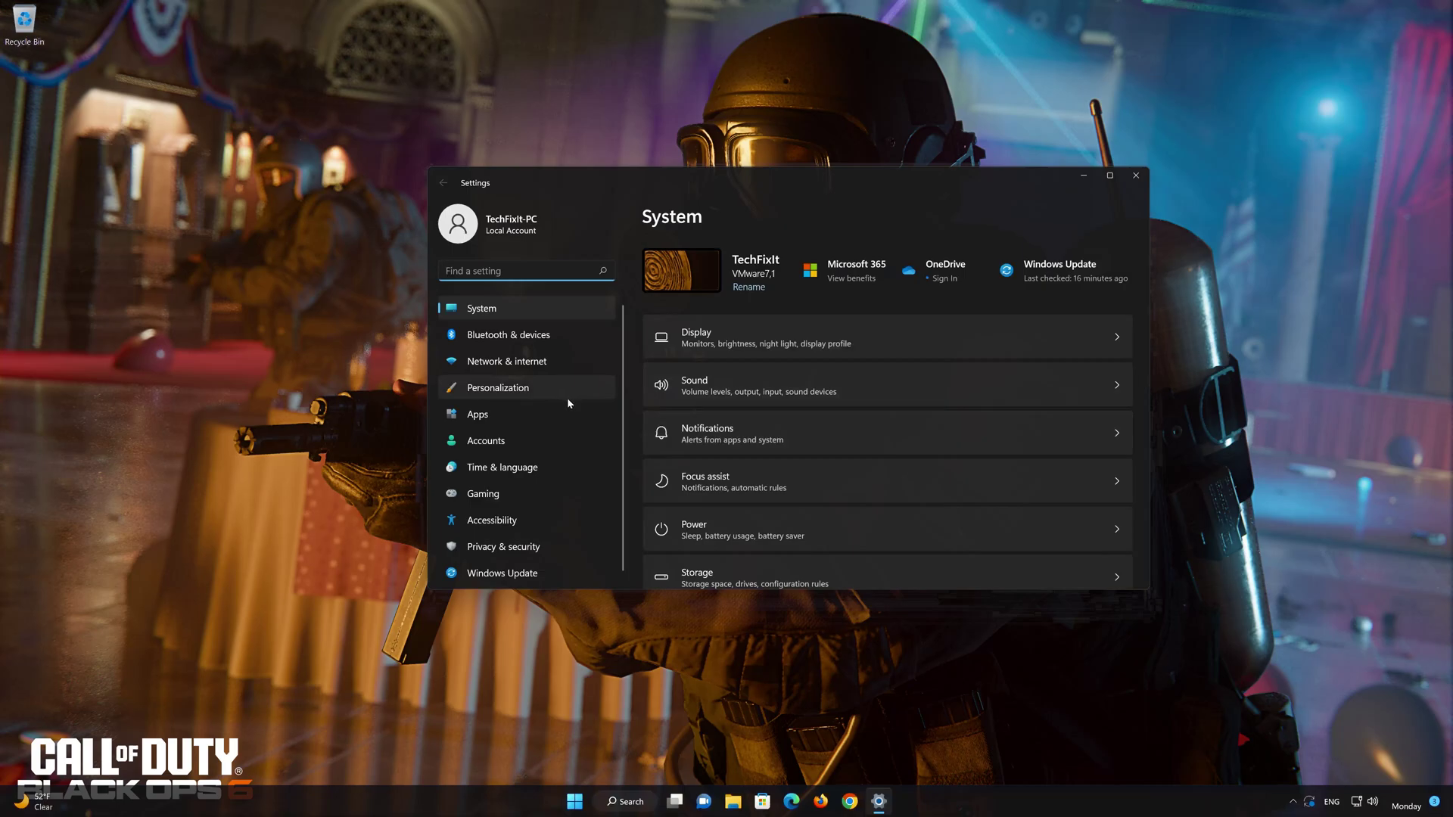
pyautogui.click(489, 413)
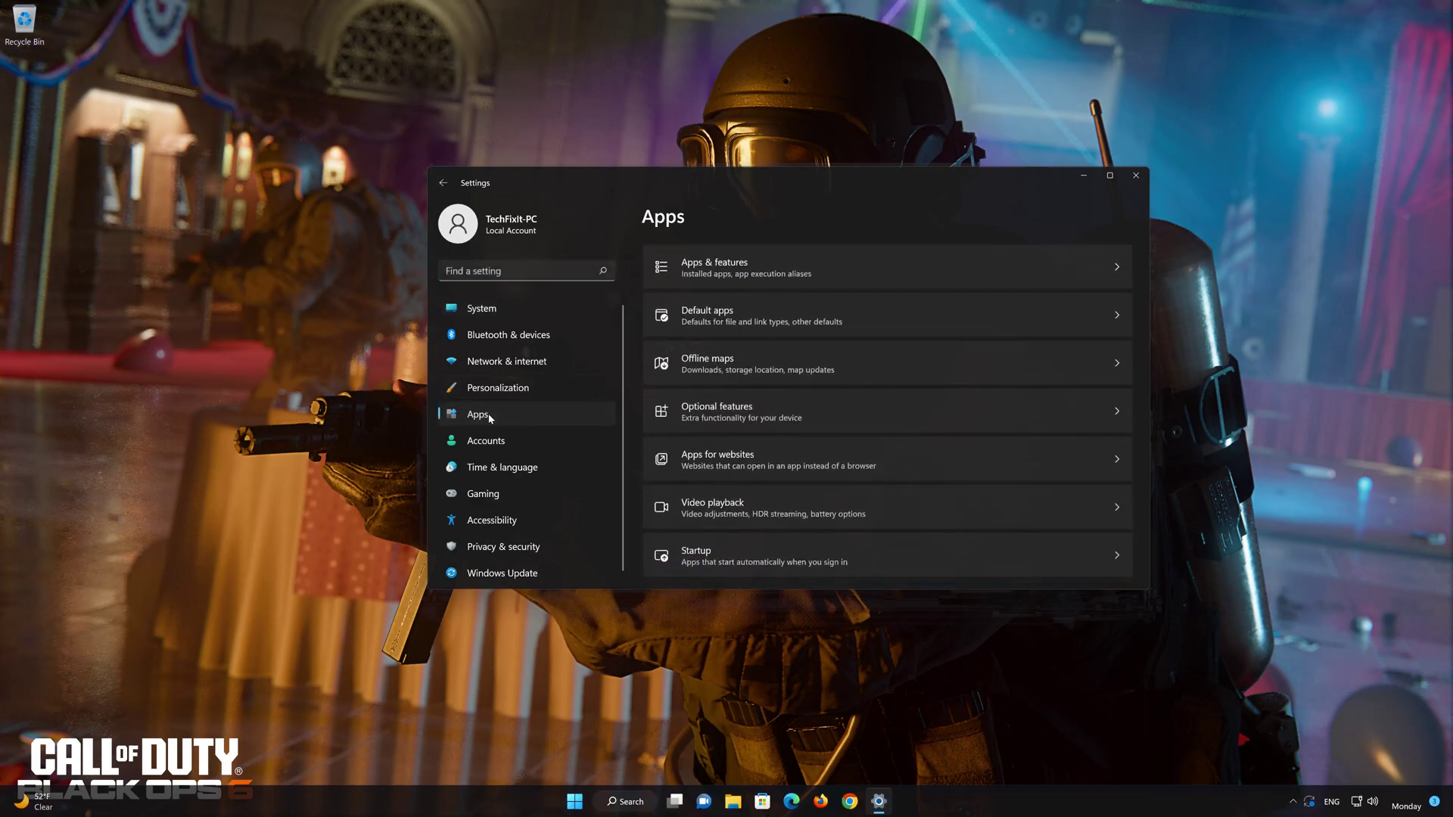
pyautogui.click(778, 275)
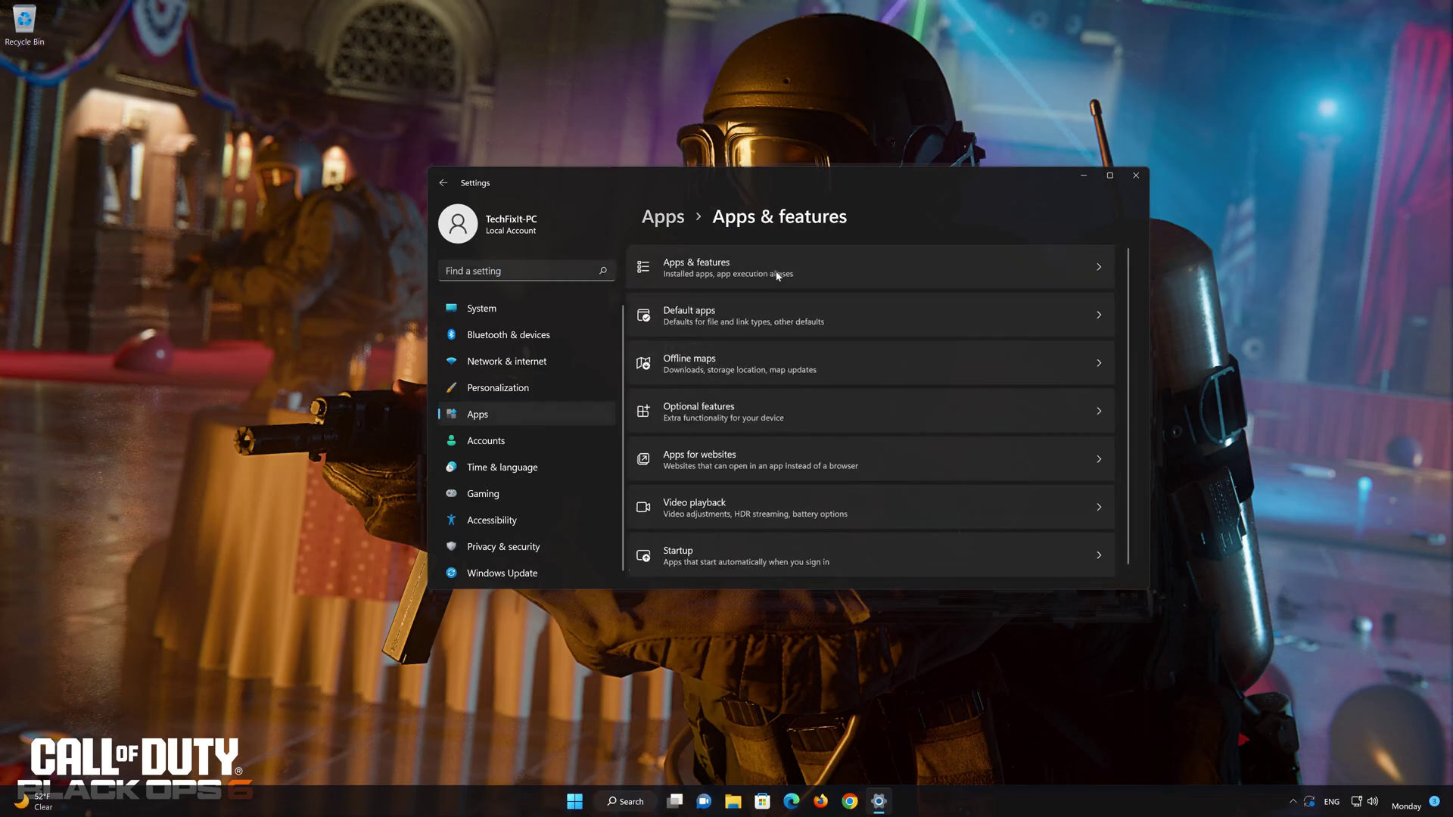
pyautogui.scroll(-6, 910, 418)
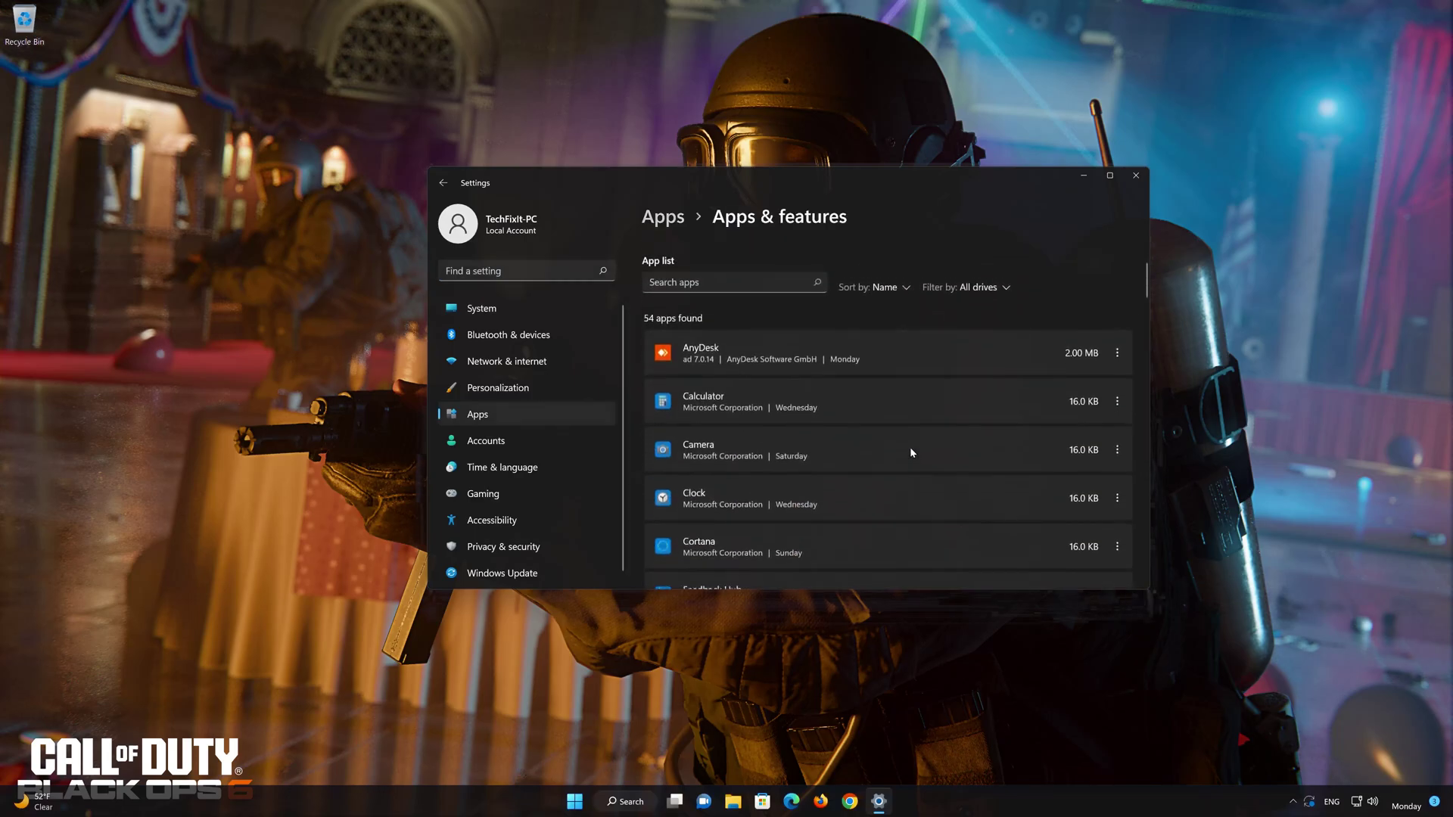
pyautogui.scroll(-15, 911, 455)
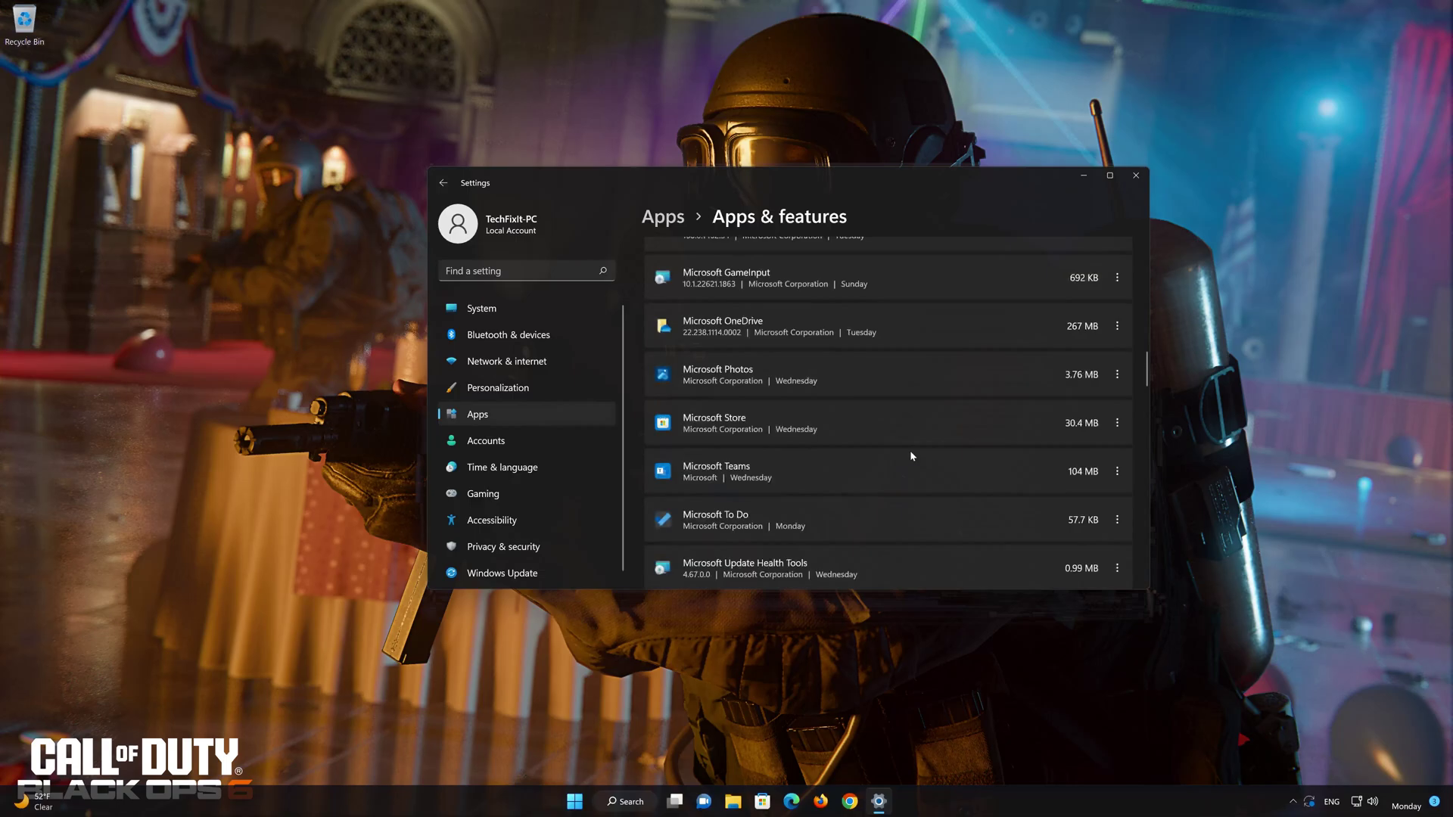
pyautogui.scroll(-15, 912, 458)
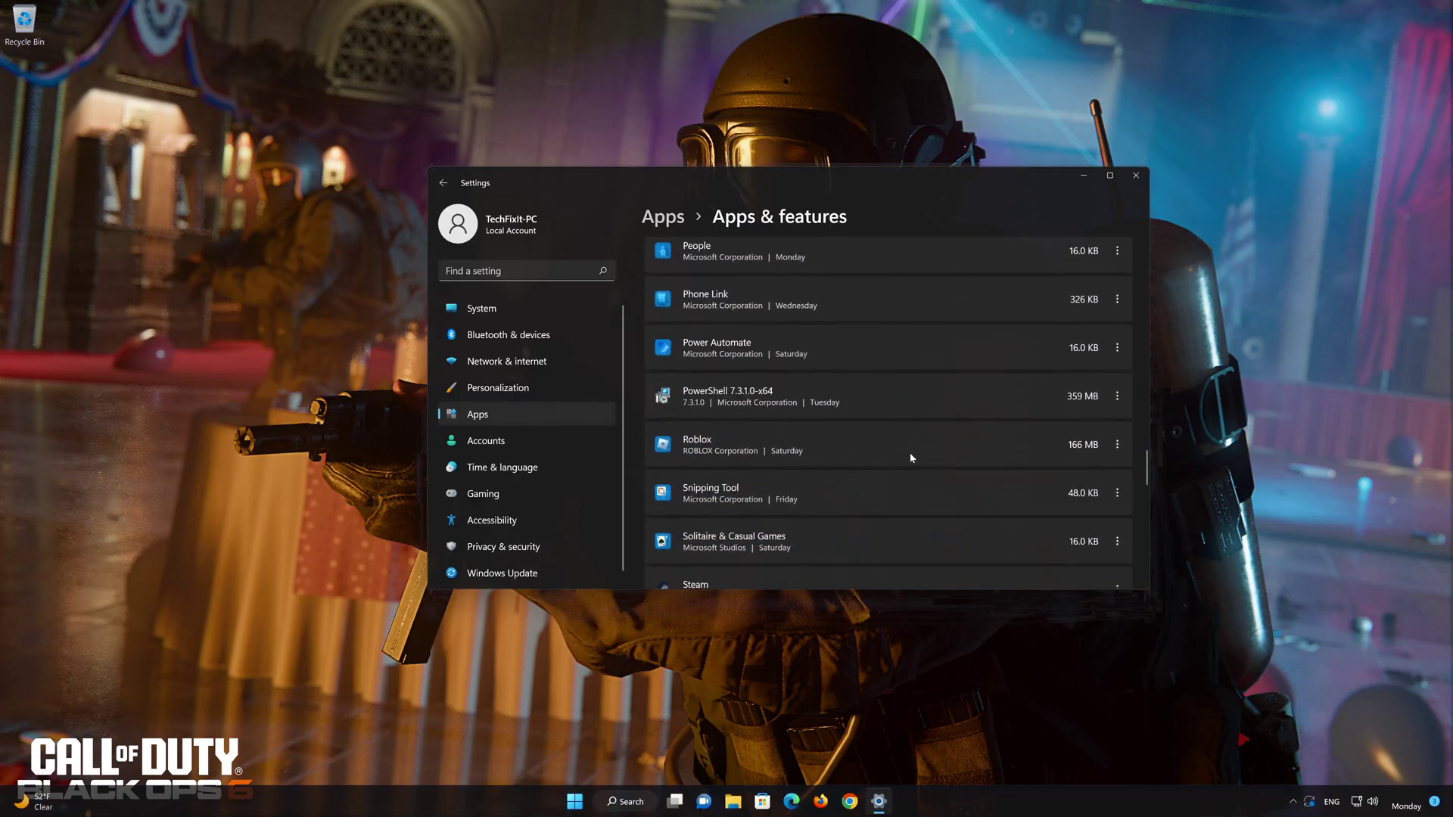
pyautogui.scroll(-10, 911, 459)
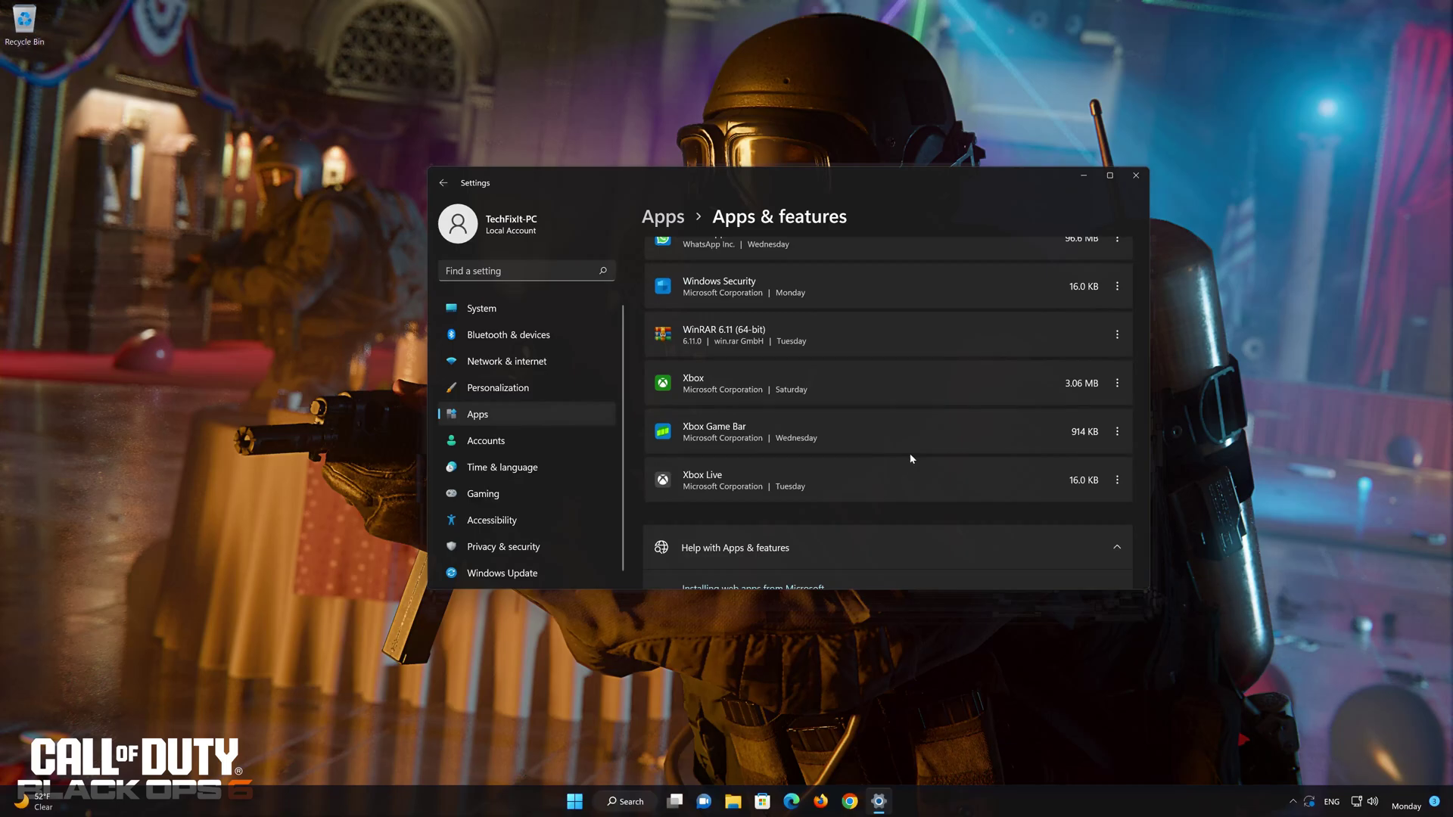
pyautogui.scroll(1, 912, 458)
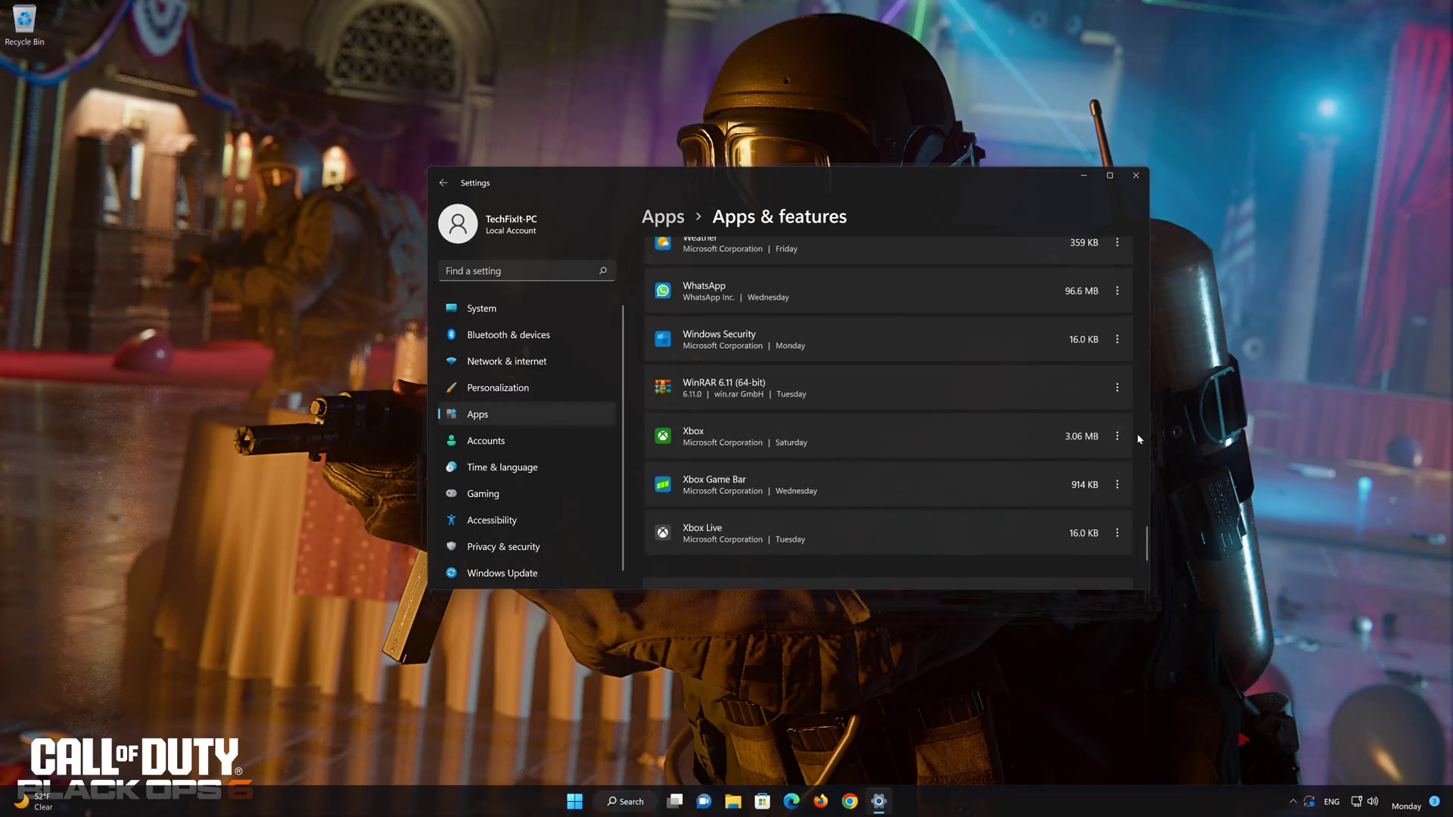
# Open the Xbox app's Advanced options and scroll down to its Repair and Reset section.
pyautogui.click(1117, 436)
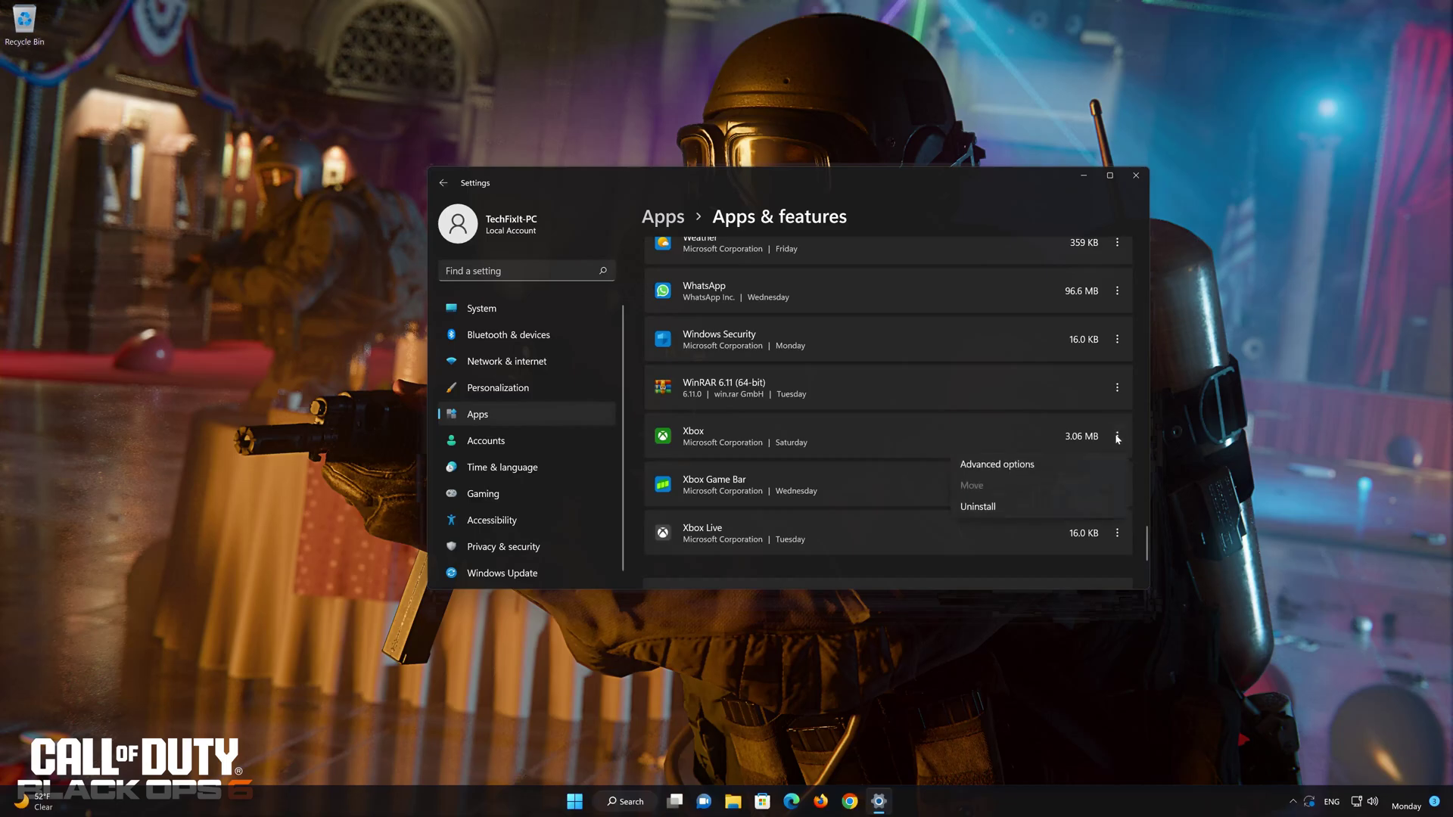
pyautogui.click(1002, 469)
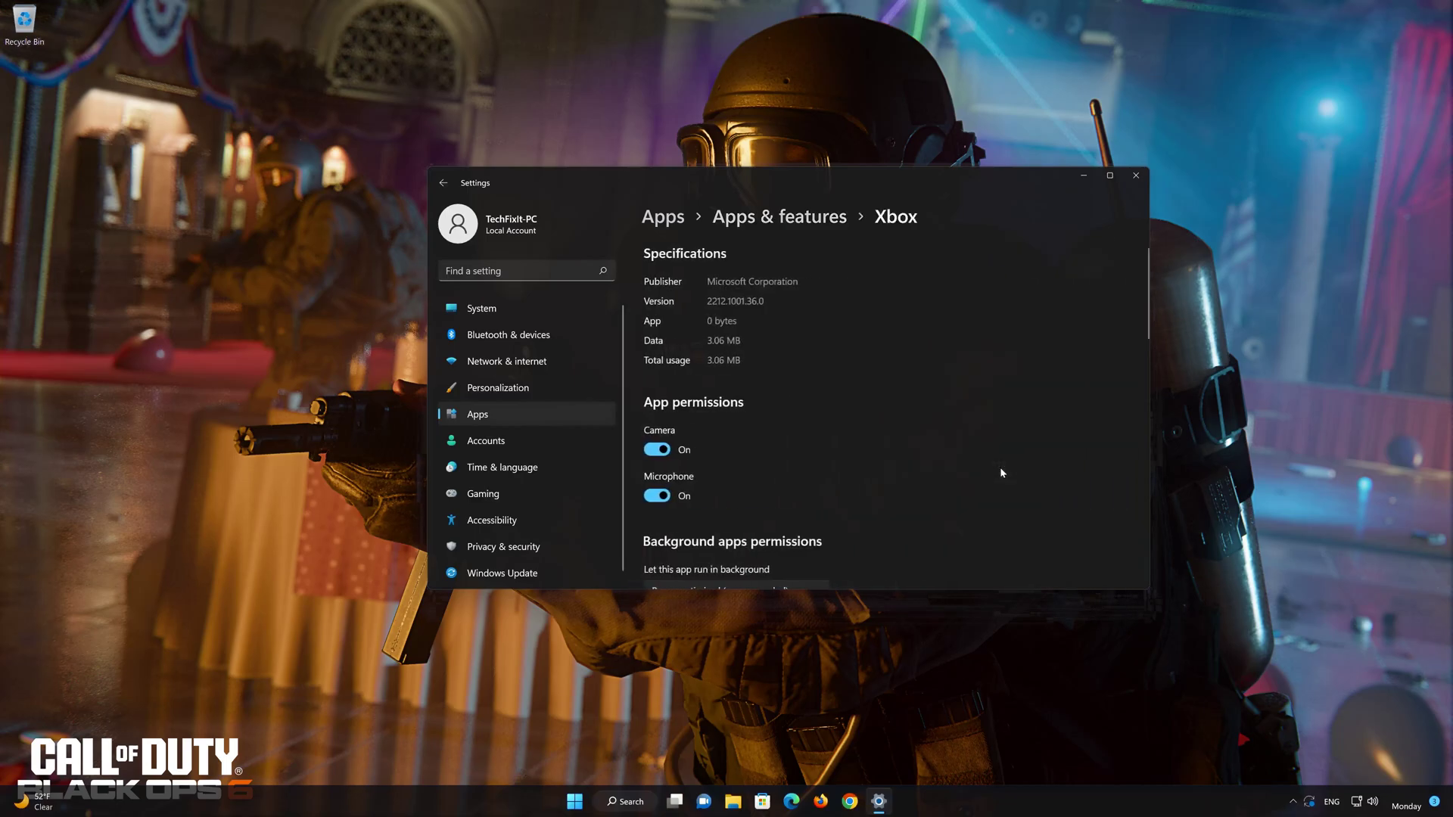
pyautogui.scroll(-3, 999, 467)
pyautogui.scroll(-6, 999, 470)
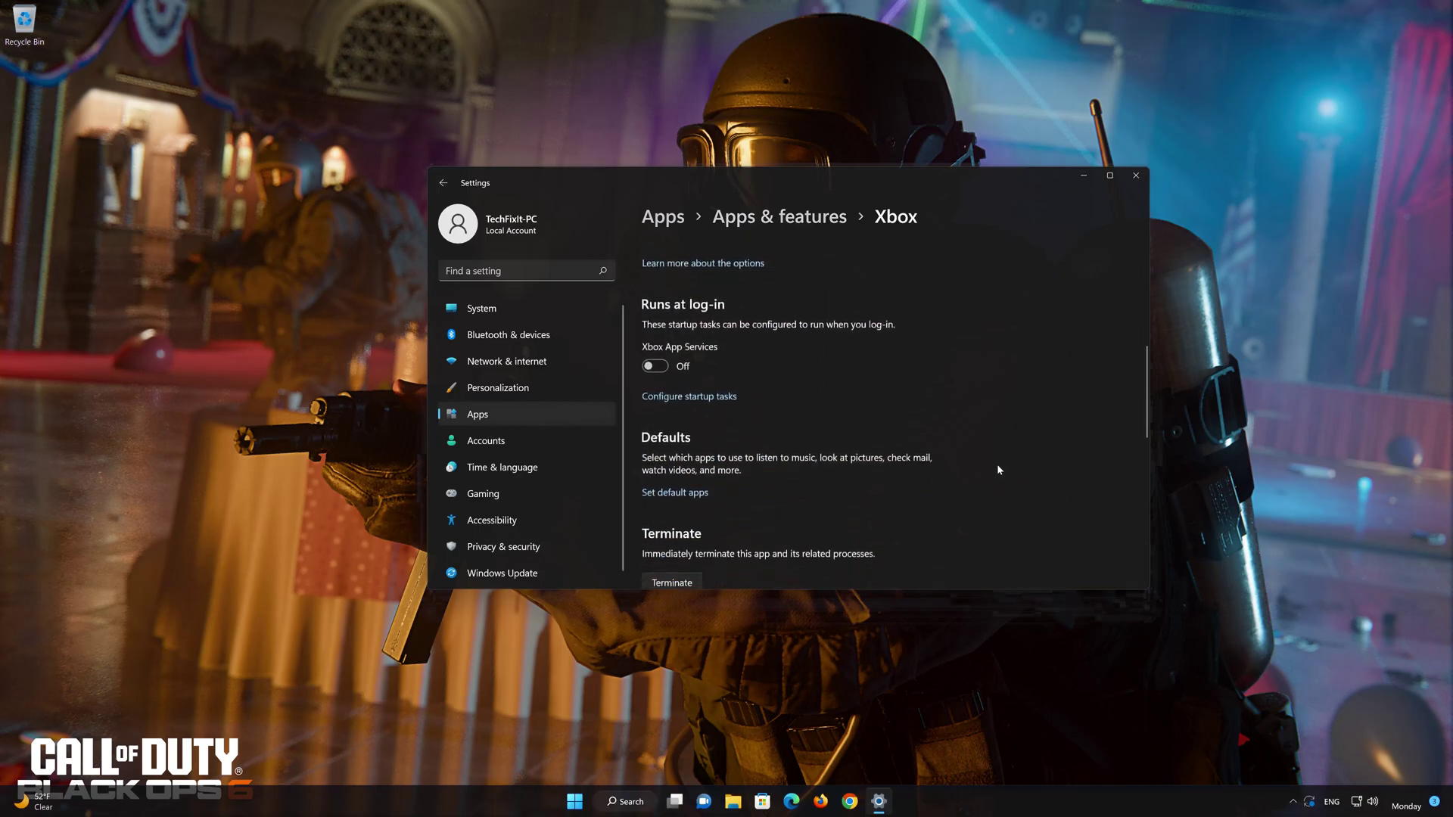
pyautogui.scroll(-1, 998, 469)
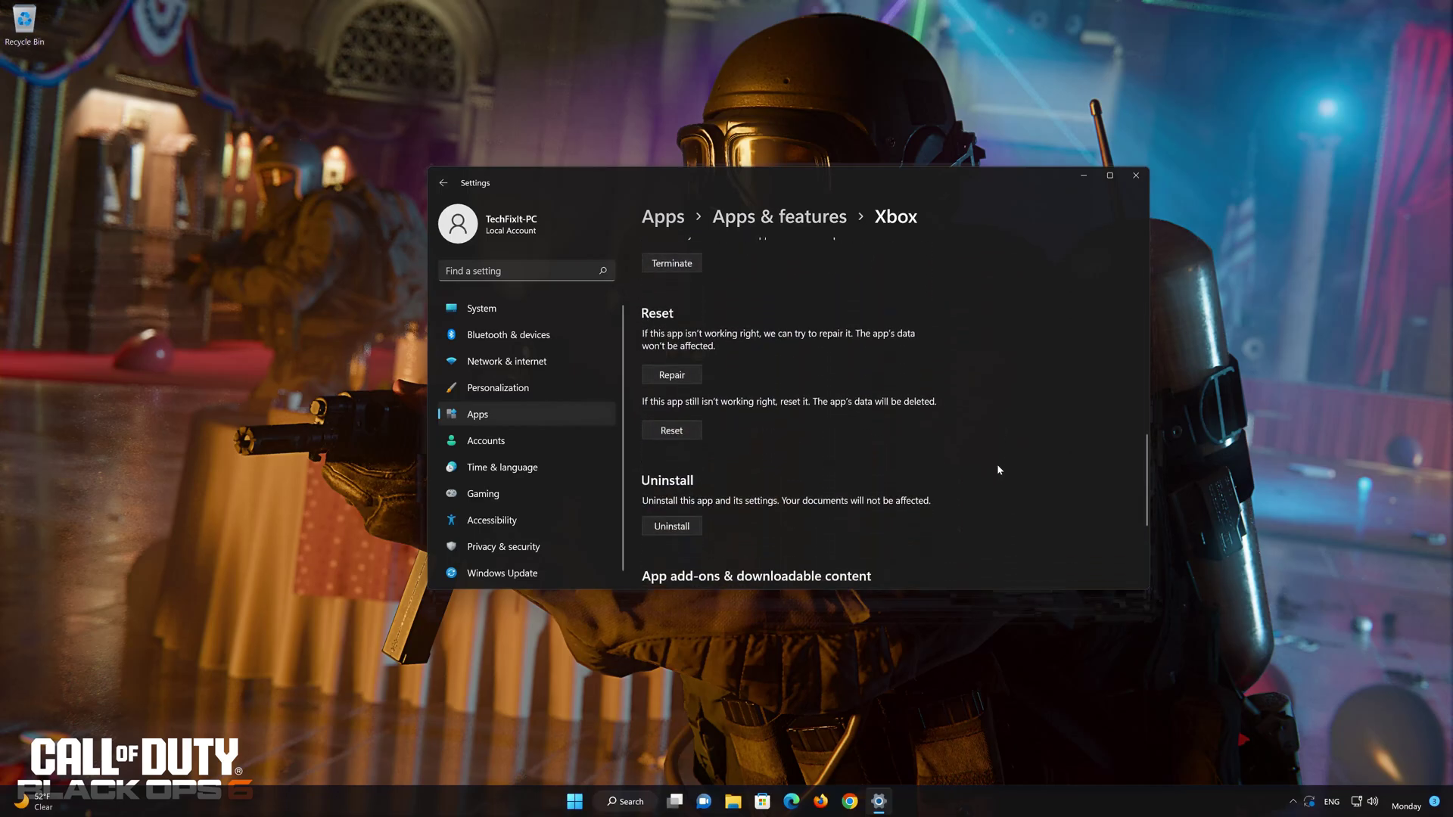
# Repair the Xbox app, then reset it and confirm deleting its data.
pyautogui.click(669, 379)
pyautogui.click(676, 432)
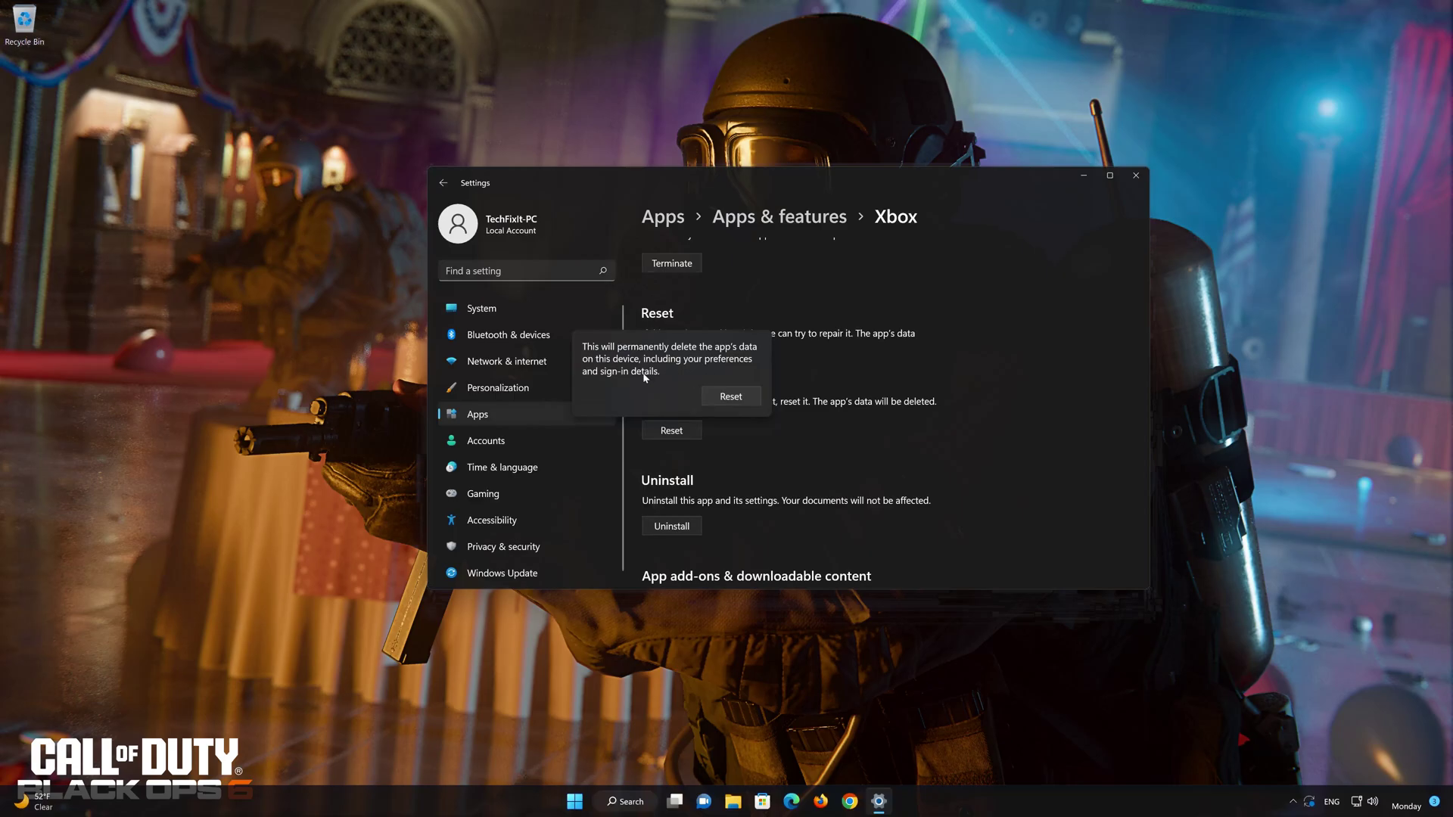
pyautogui.click(736, 398)
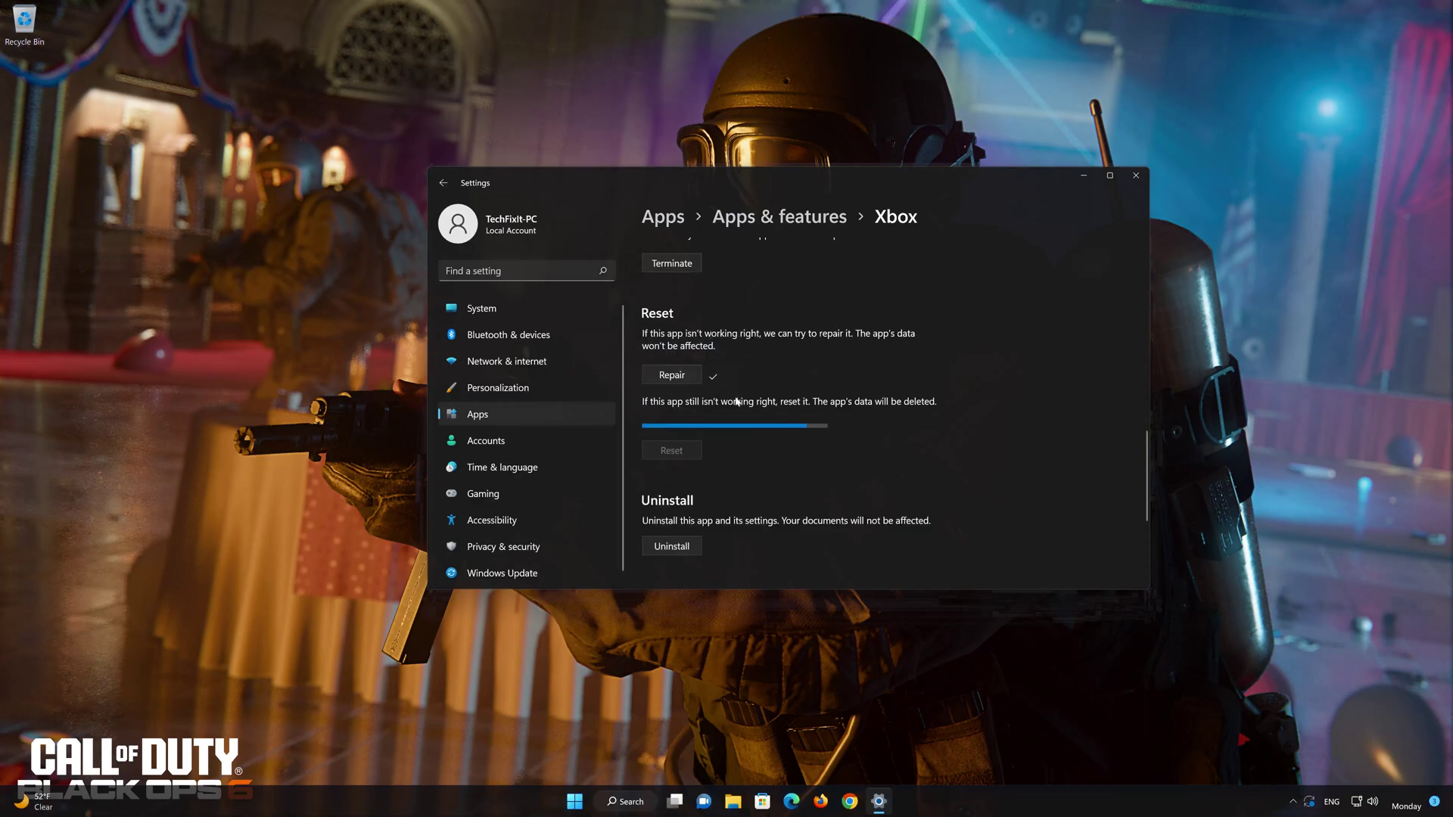
# Uninstall the Xbox app and confirm the uninstall.
pyautogui.scroll(-2, 734, 409)
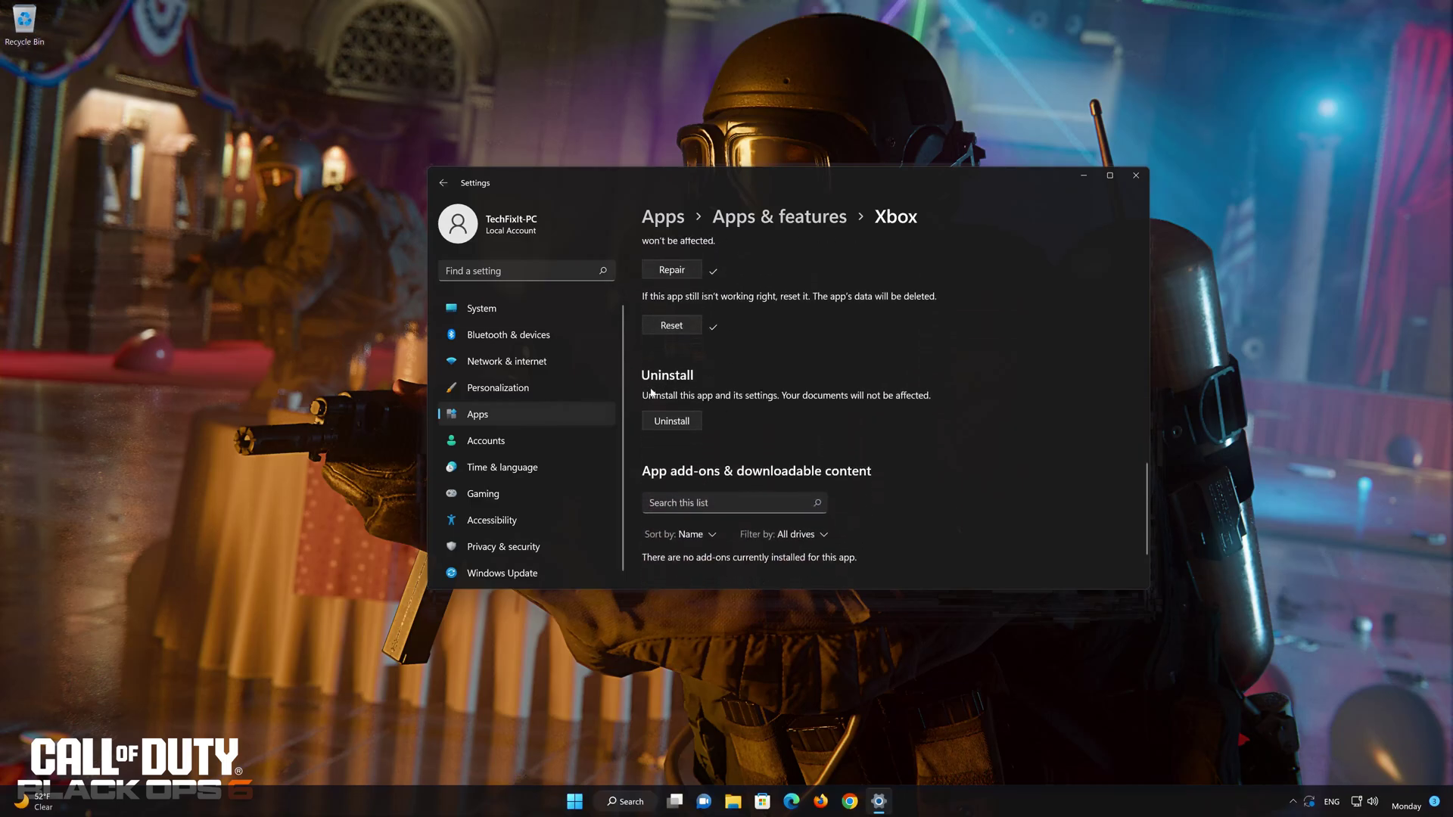
pyautogui.click(672, 422)
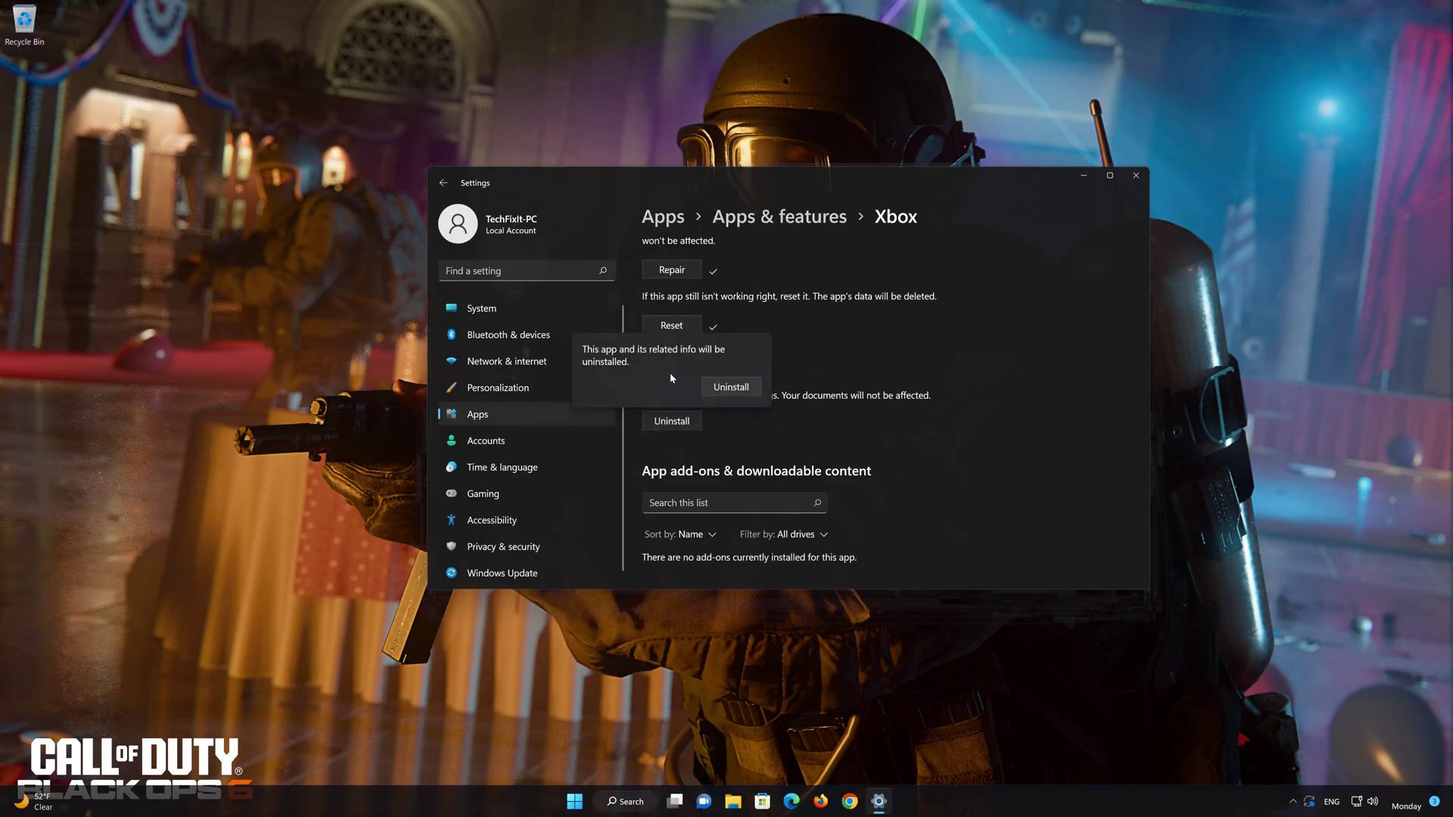
pyautogui.click(731, 388)
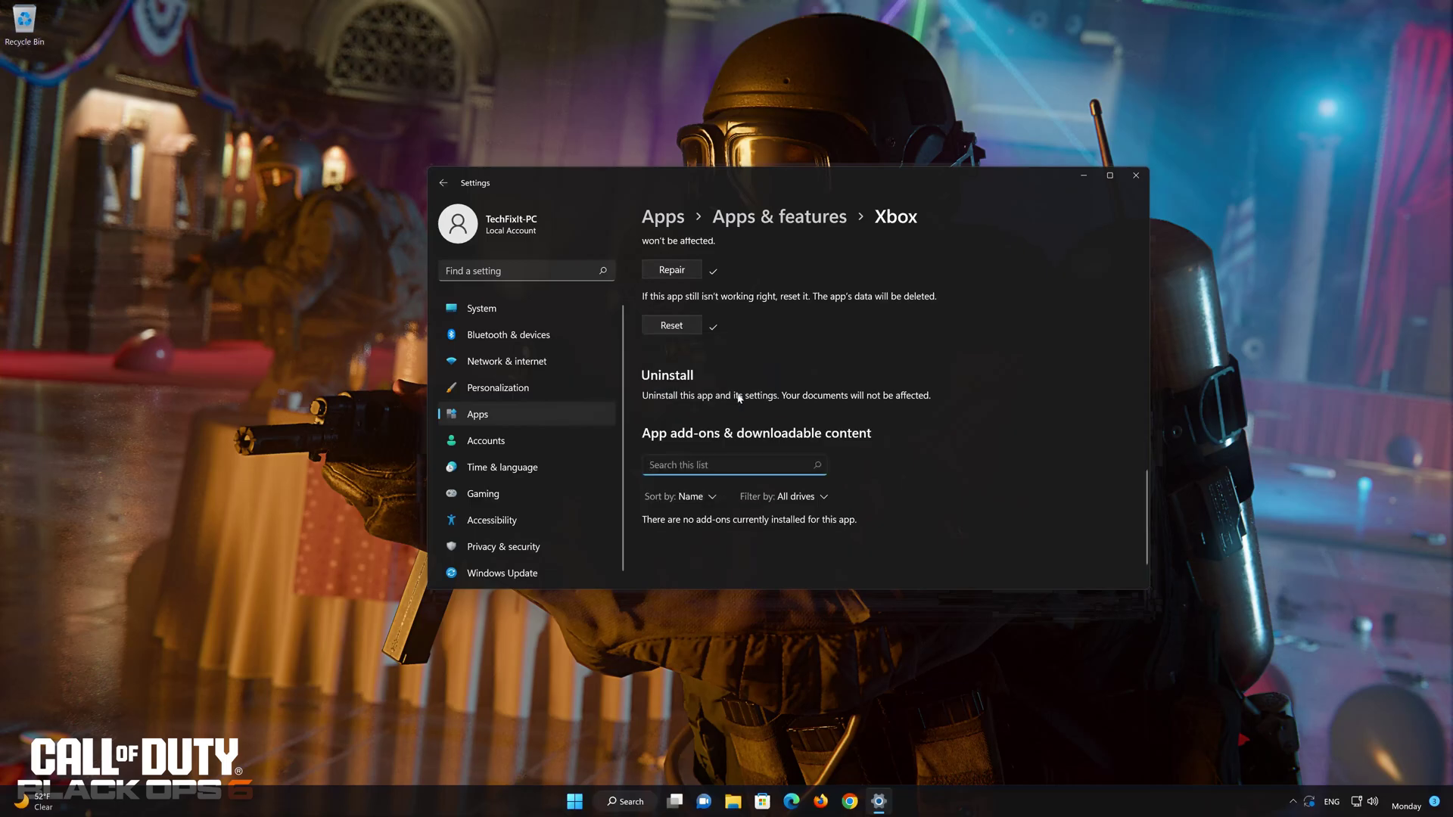
# Close Settings, search Microsoft Store for 'xbox' and open the Xbox app page.
pyautogui.click(1135, 175)
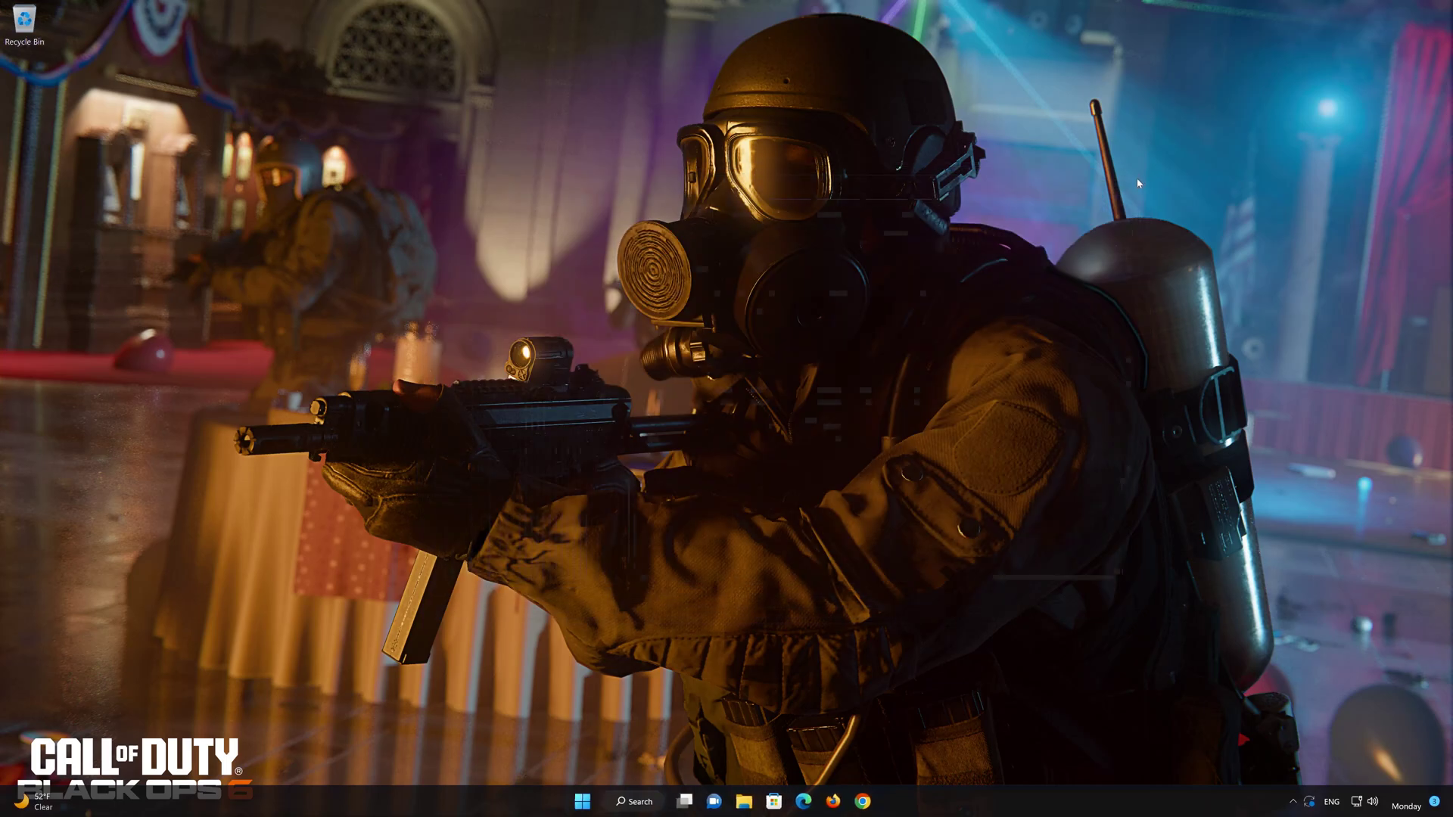
pyautogui.click(777, 801)
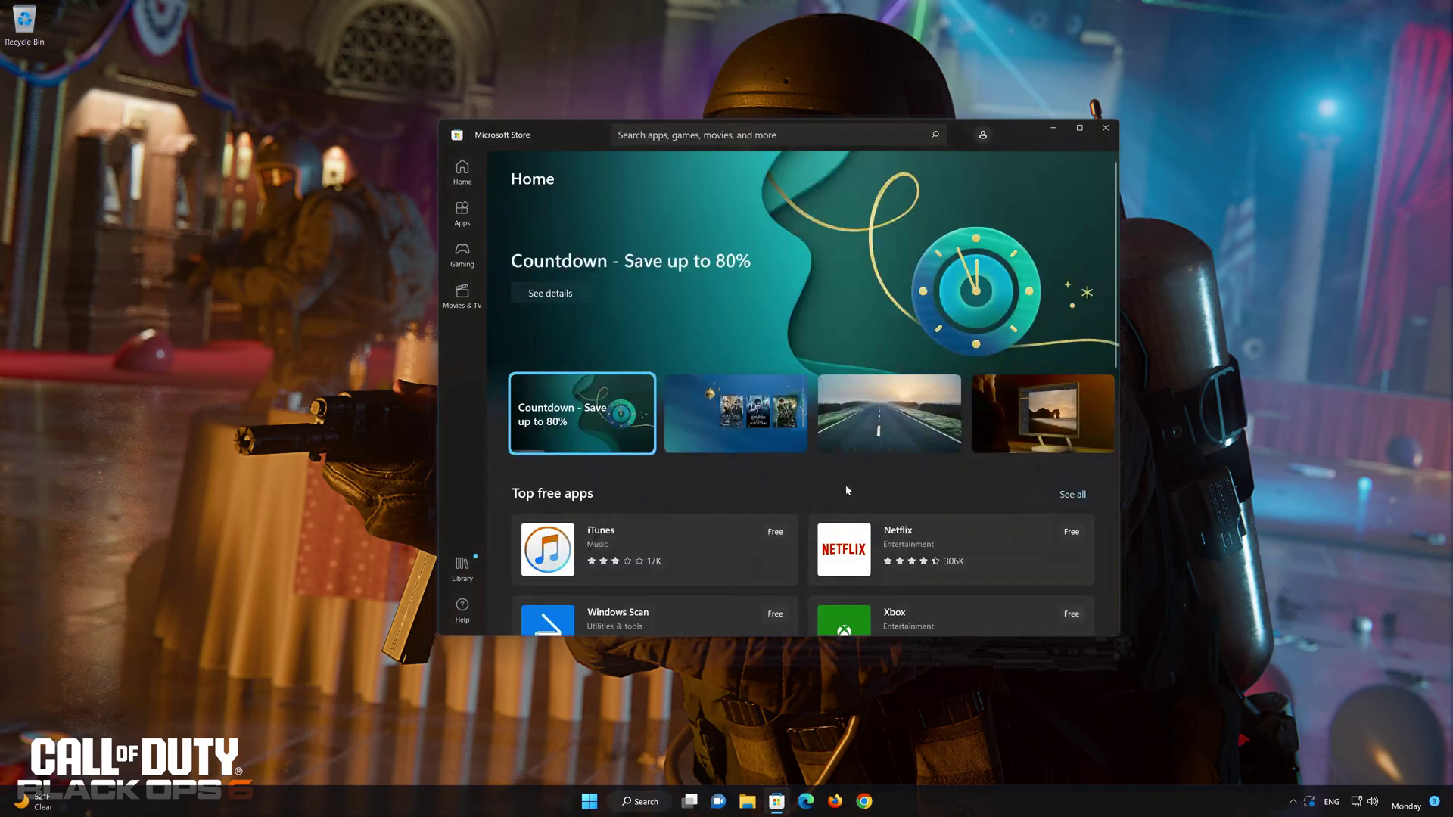
pyautogui.click(681, 135)
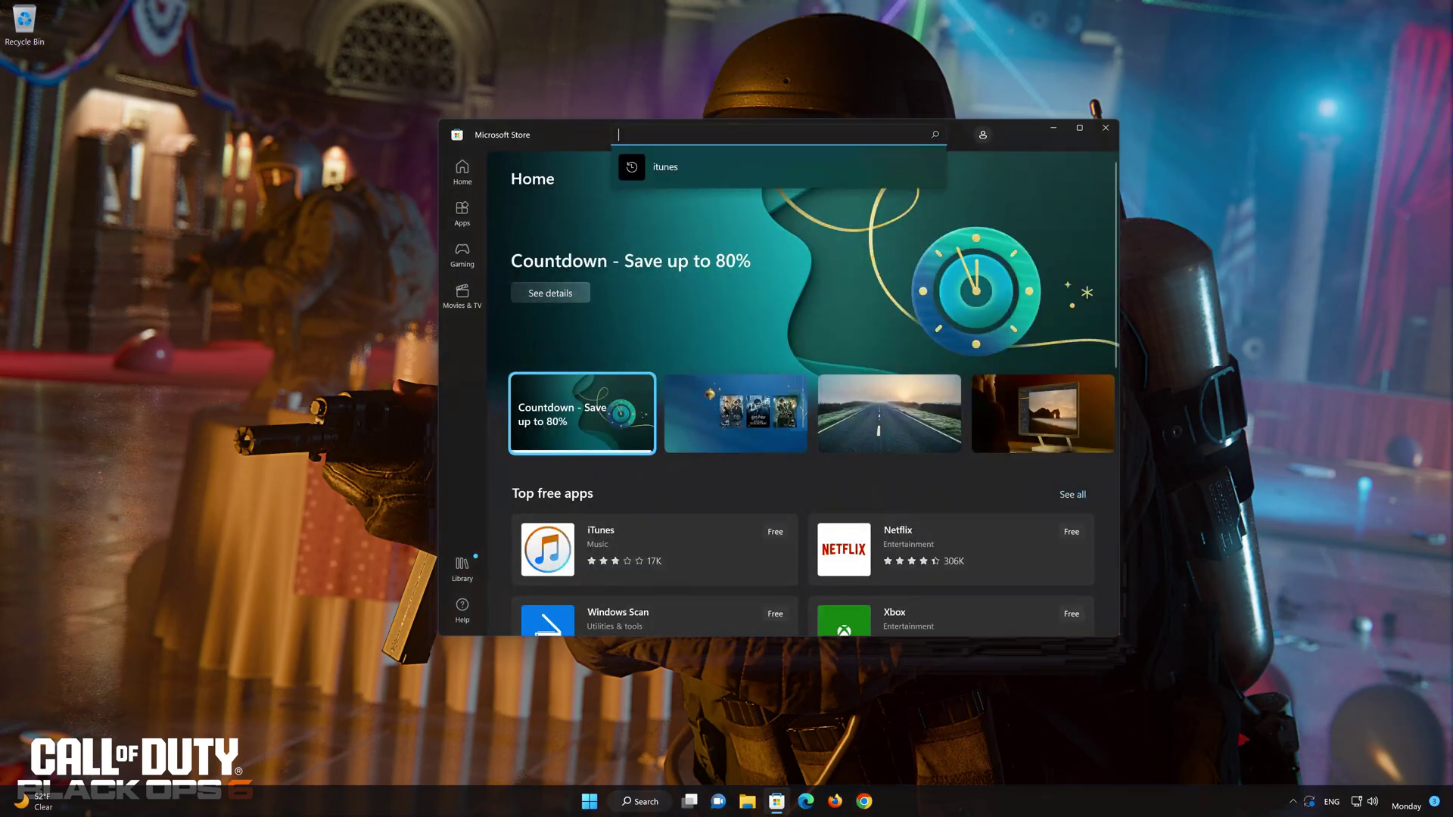
pyautogui.write('xbox')
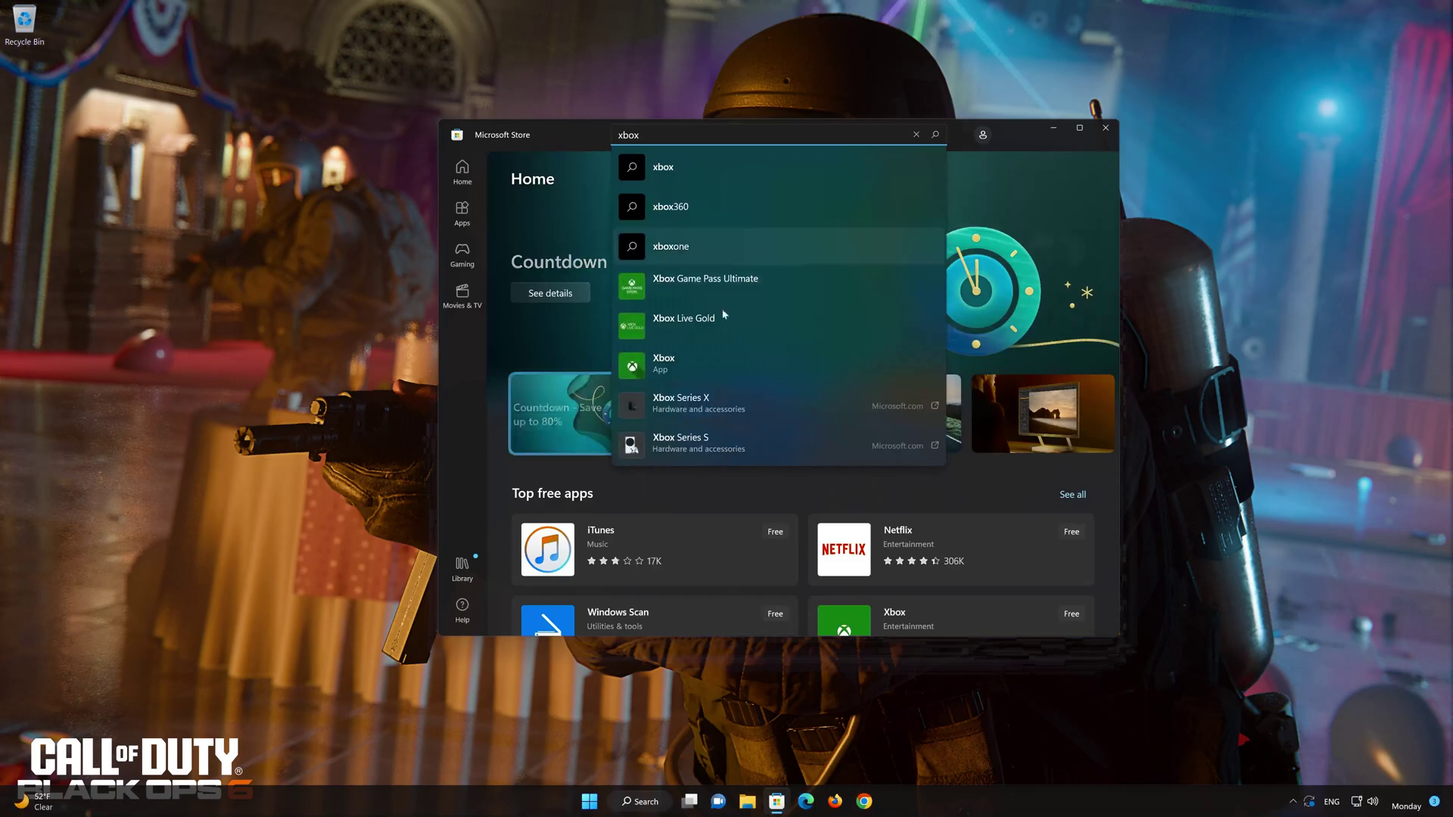
pyautogui.click(687, 364)
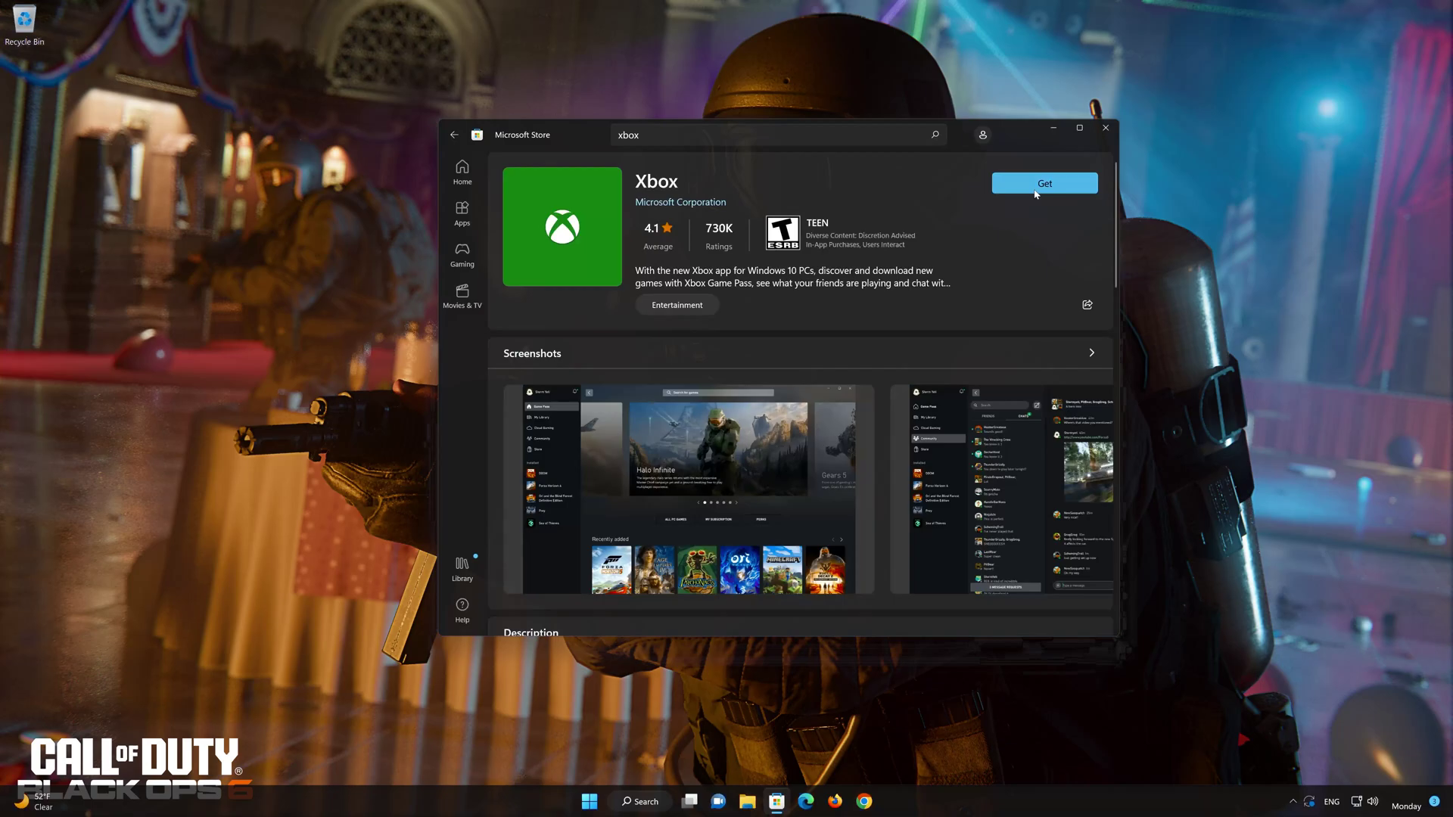
# Install the Xbox app with Get on its Microsoft Store product page.
pyautogui.click(1035, 191)
# Launch the reinstalled Xbox app and drag its window over the Store window.
pyautogui.click(1068, 182)
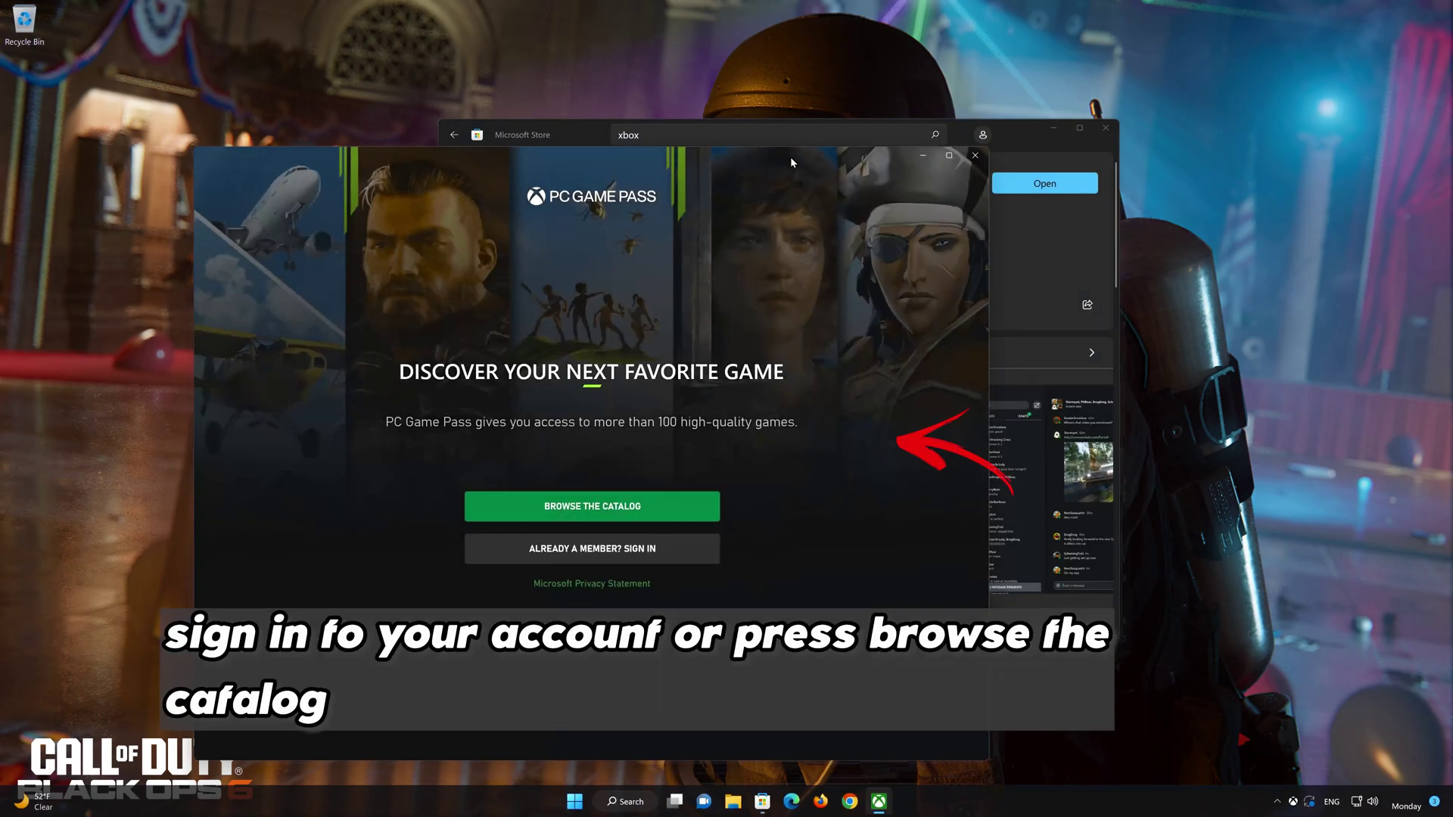
pyautogui.moveTo(787, 157); pyautogui.dragTo(971, 97)
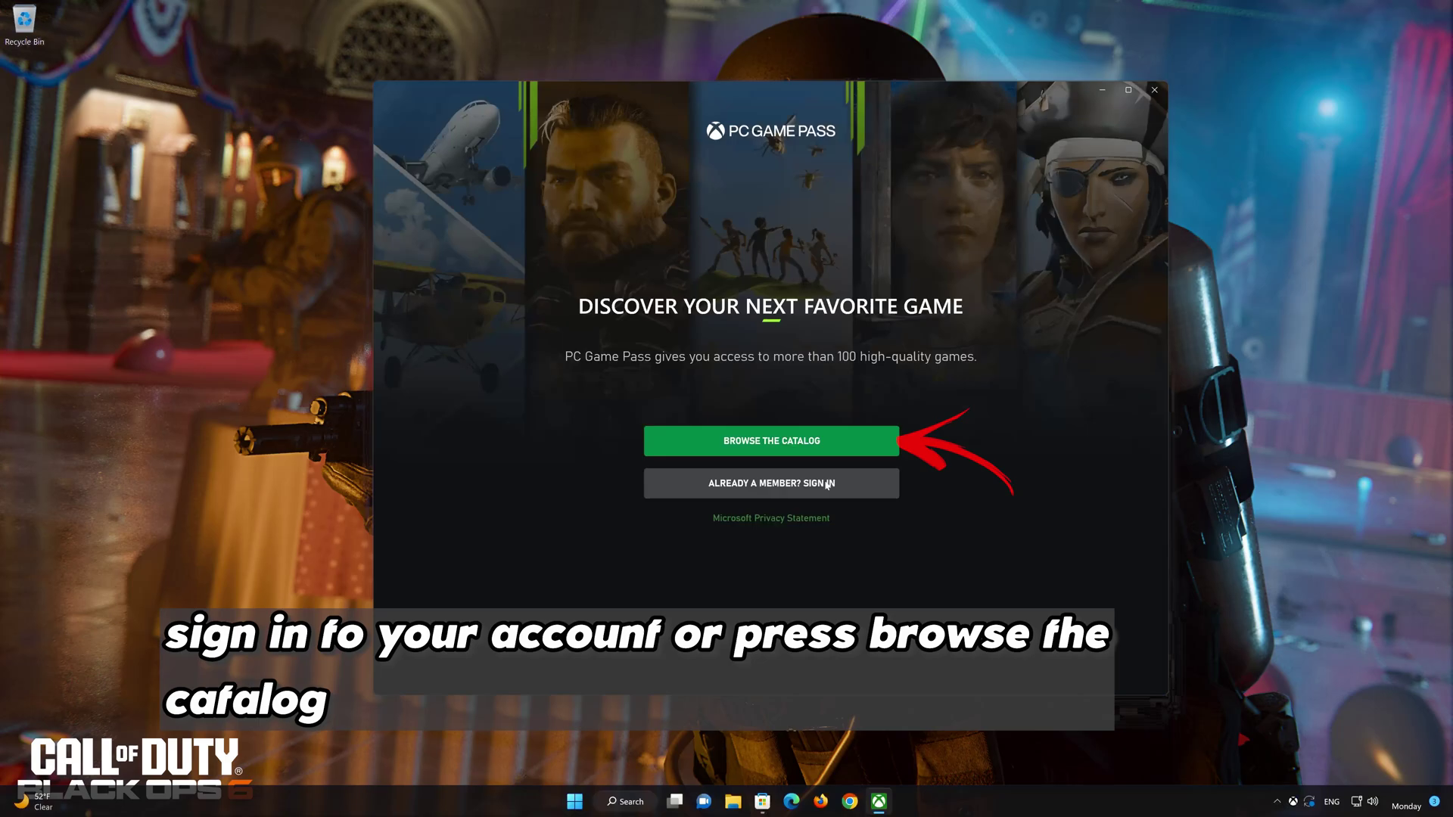